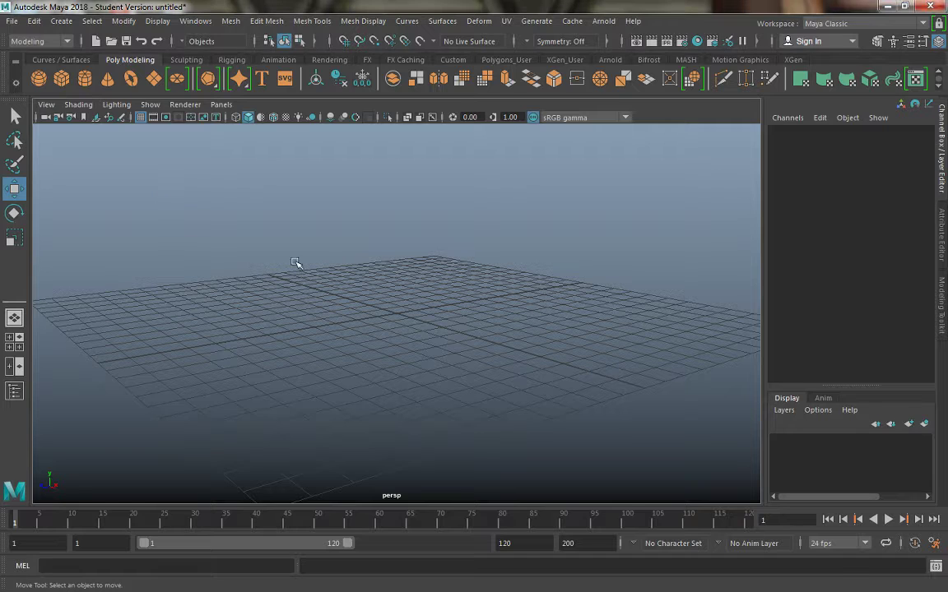
Create a polygon cube with default dimensions at the origin of the grid.
{"action": "left_click", "coordinate": [62, 78]}
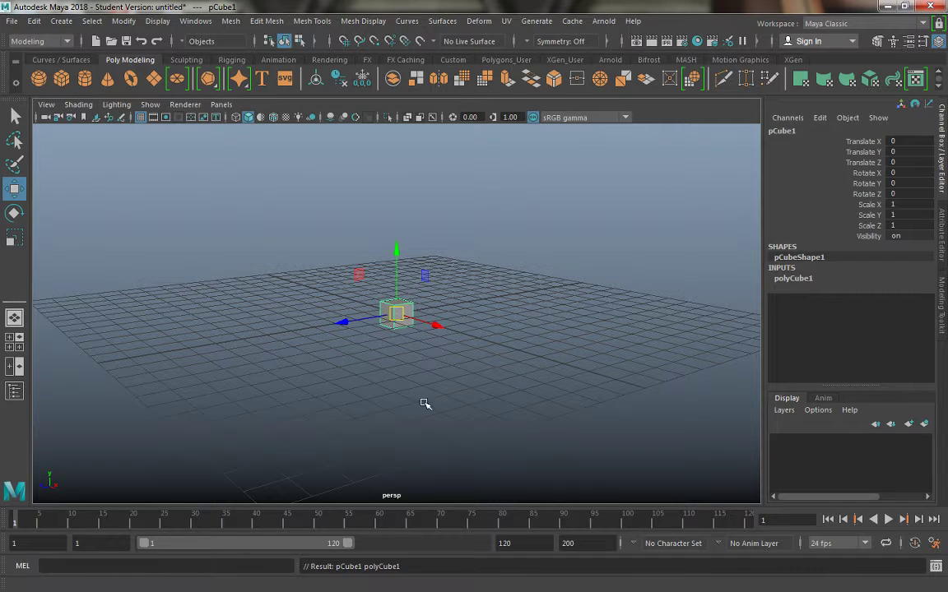
{"action": "left_click_drag", "start_coordinate": [425, 402], "coordinate": [442, 406], "text": "alt"}
Try to snap the cube's pivot to one of its bottom corners with point snapping.
{"action": "key", "text": "d"}
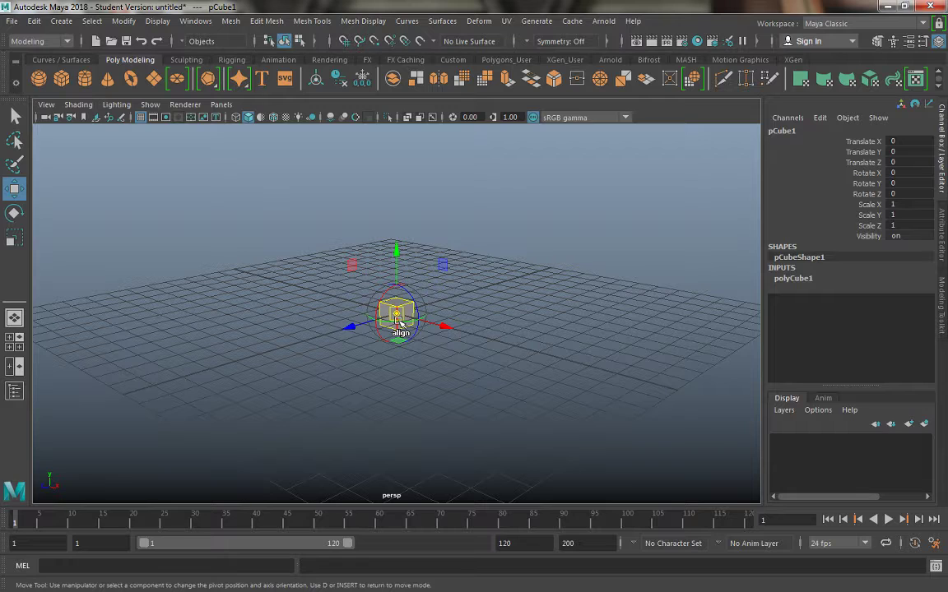
{"action": "key", "text": "v"}
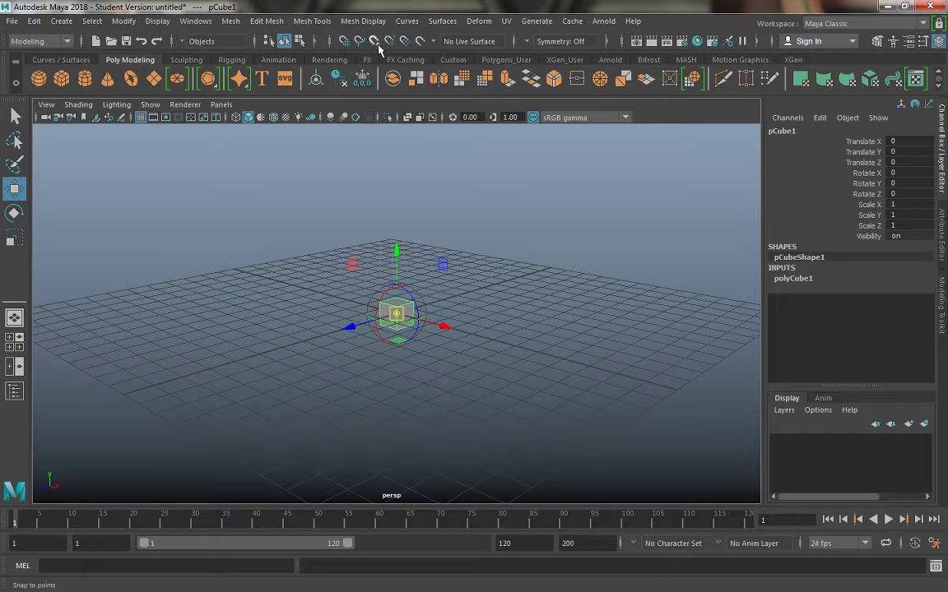
{"action": "key", "text": "x"}
{"action": "left_click", "coordinate": [374, 42]}
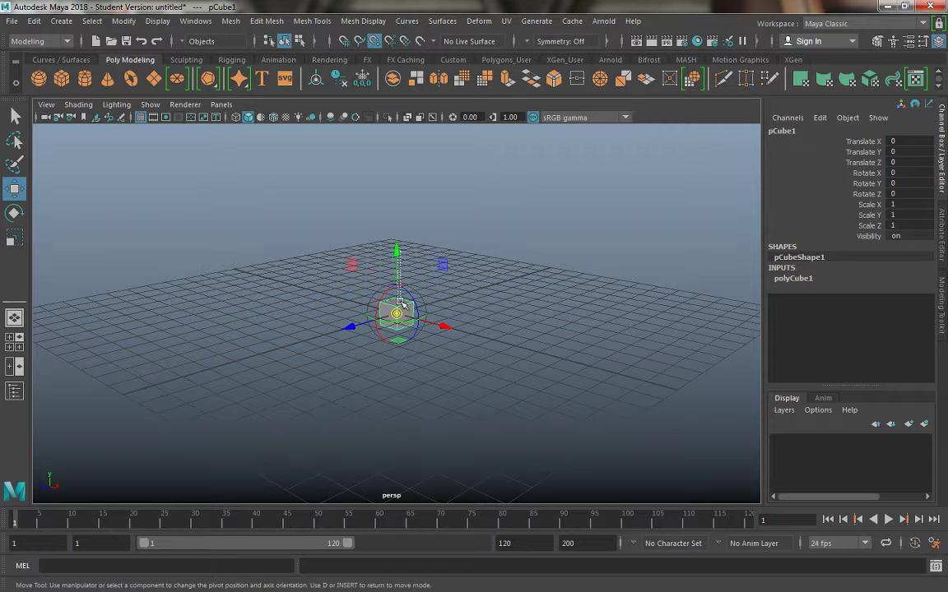
{"action": "left_click_drag", "start_coordinate": [395, 252], "coordinate": [398, 280]}
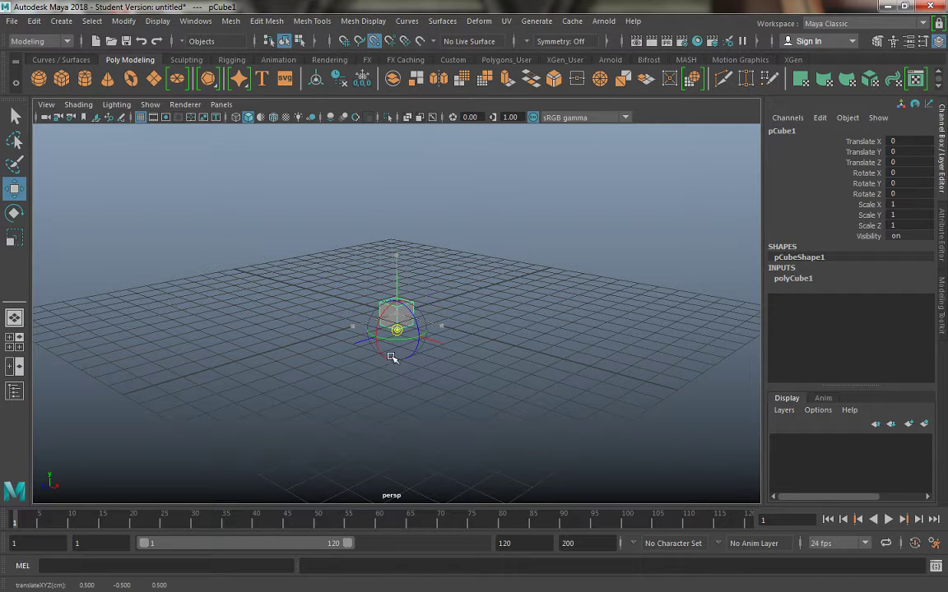
{"action": "key", "text": "d"}
Try to move the cube's pivot freely down to its bottom edge, seen from beneath the grid.
{"action": "left_click_drag", "start_coordinate": [379, 354], "coordinate": [312, 360], "text": "alt"}
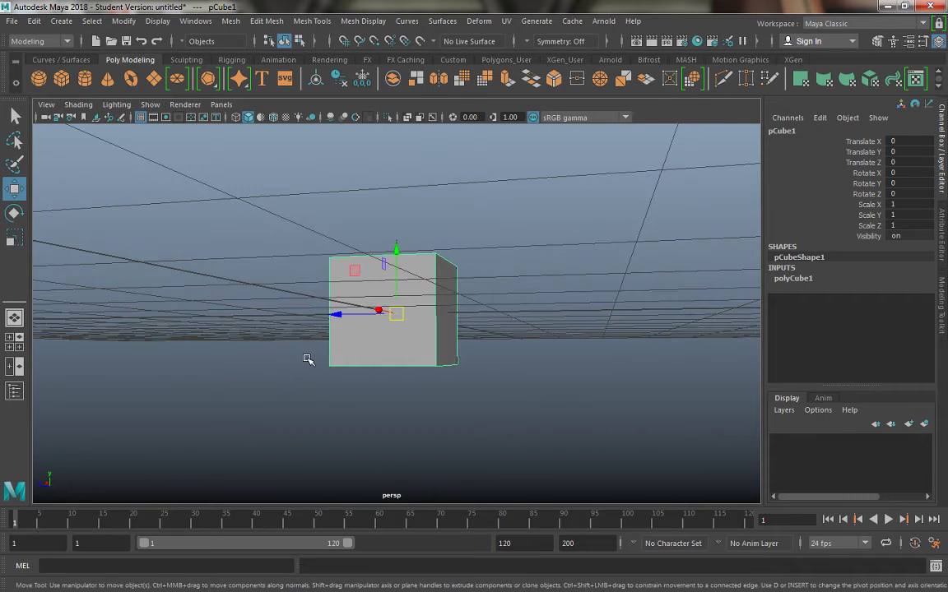
{"action": "key", "text": "d"}
{"action": "left_click_drag", "start_coordinate": [398, 368], "coordinate": [398, 299]}
{"action": "key", "text": "d"}
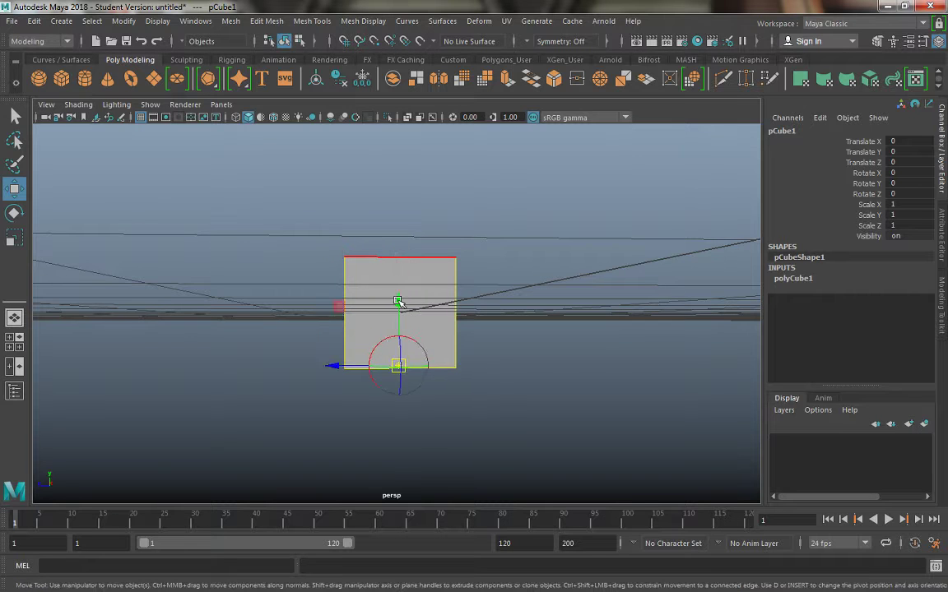
Try to lower the cube's pivot along Y to its bottom with point snapping in the four-view layout.
{"action": "key", "text": "space"}
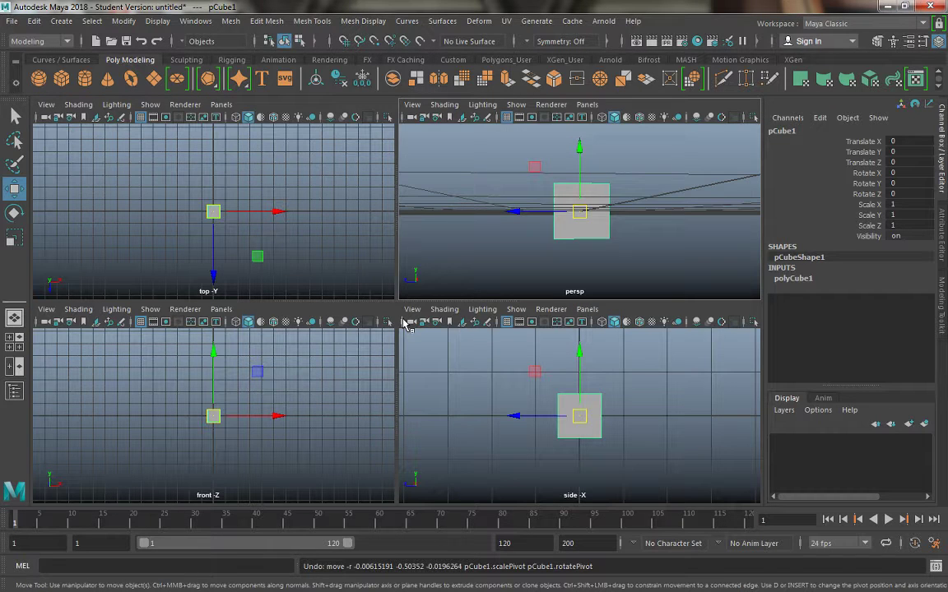
{"action": "key", "text": "d"}
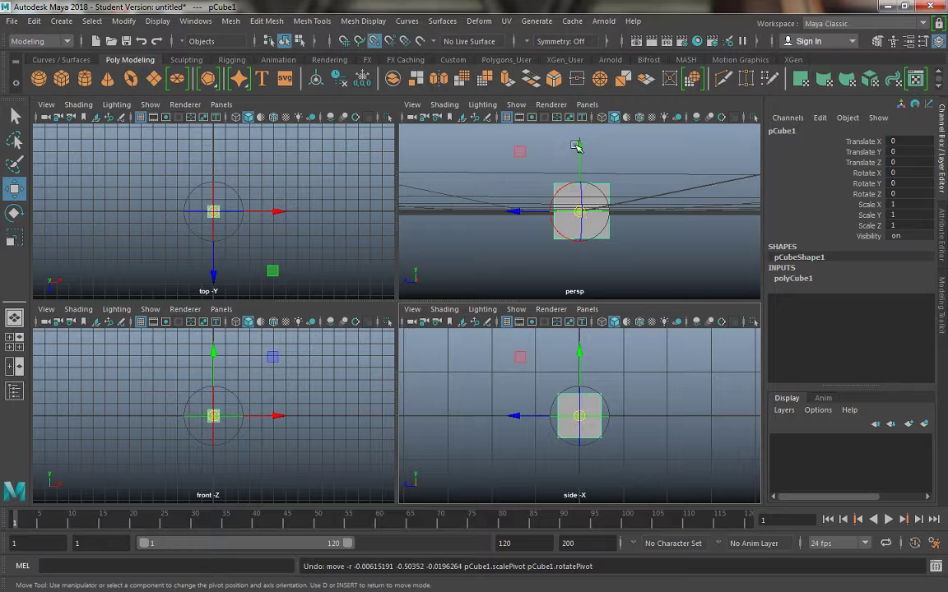
{"action": "left_click_drag", "start_coordinate": [579, 151], "coordinate": [578, 274]}
{"action": "key", "text": "d"}
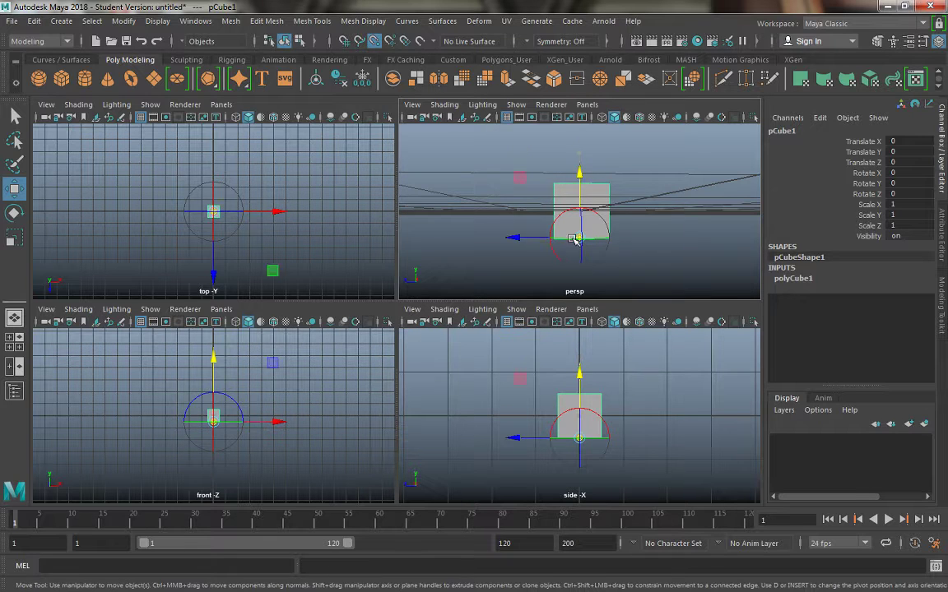
{"action": "left_click_drag", "start_coordinate": [531, 249], "coordinate": [363, 381], "text": "alt"}
{"action": "key", "text": "space"}
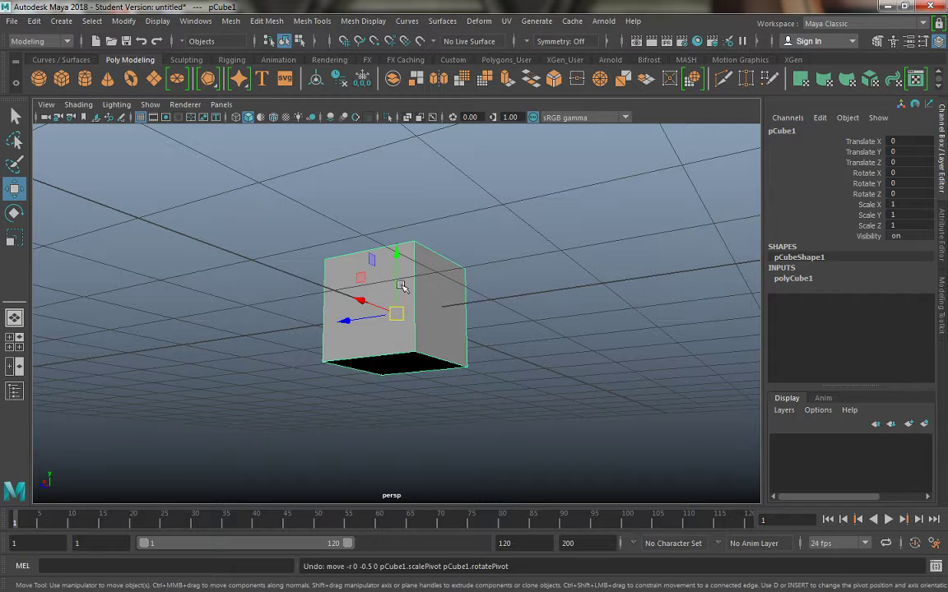
Snap the cube's pivot 0.5 units down along Y to the centre of its bottom face.
{"action": "left_click_drag", "start_coordinate": [399, 284], "coordinate": [440, 344], "text": "alt"}
{"action": "key", "text": "d"}
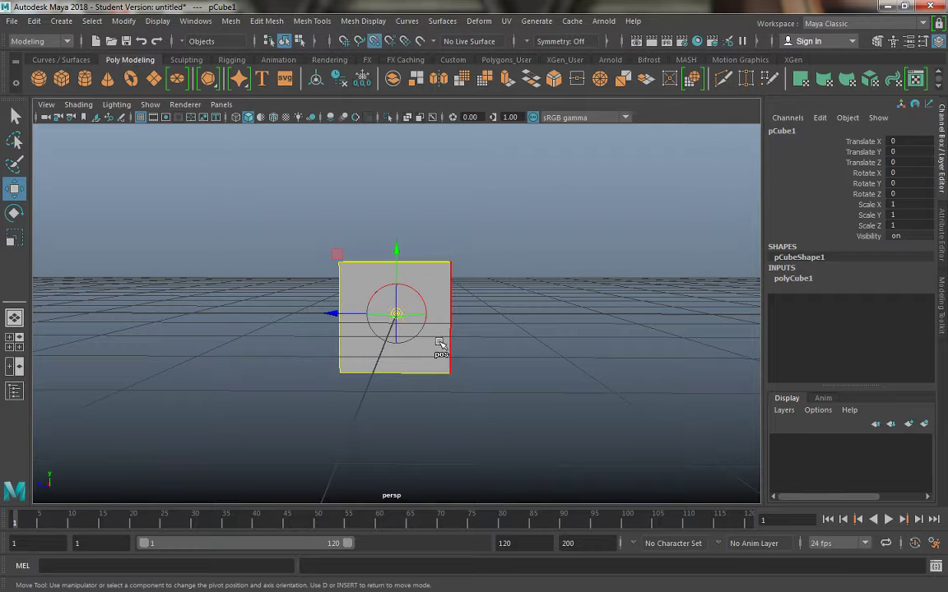
{"action": "left_click_drag", "start_coordinate": [395, 242], "coordinate": [390, 397]}
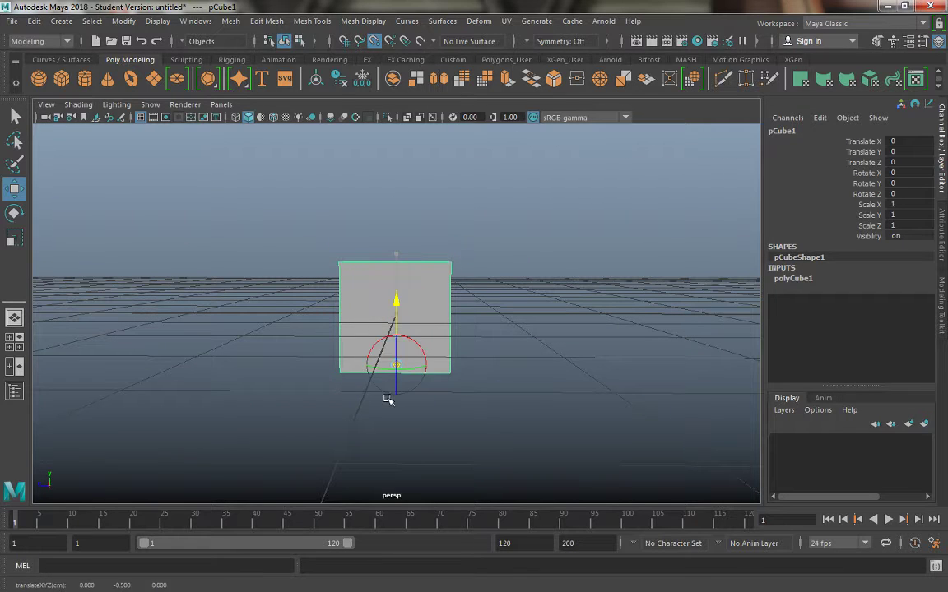
Try to snap the cube by its bottom pivot onto the grid at Translate X 1 and Translate Y 0.5.
{"action": "left_click_drag", "start_coordinate": [474, 351], "coordinate": [441, 417], "text": "alt"}
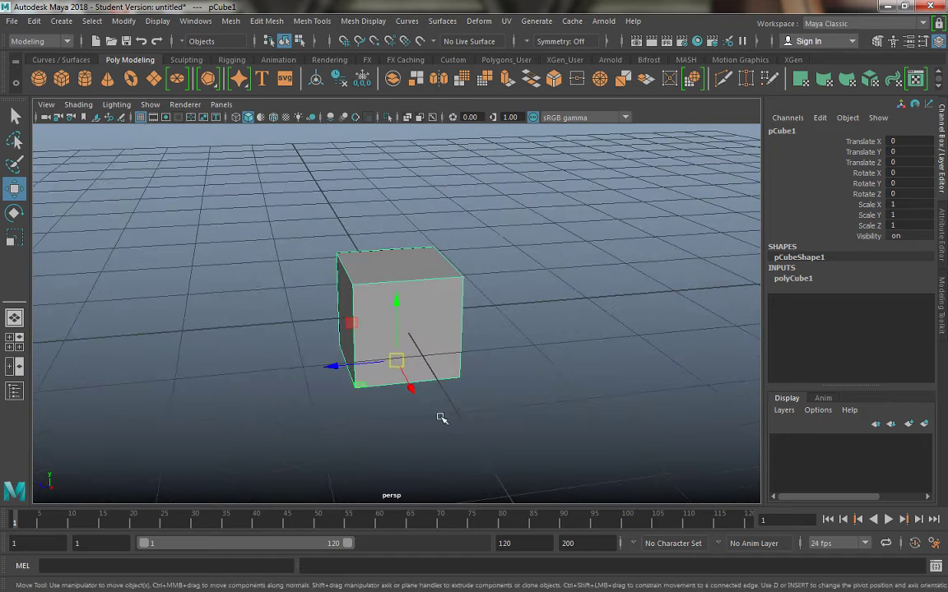
{"action": "right_click_drag", "start_coordinate": [442, 417], "coordinate": [359, 318], "text": "alt"}
{"action": "left_click_drag", "start_coordinate": [377, 311], "coordinate": [373, 305], "text": "alt"}
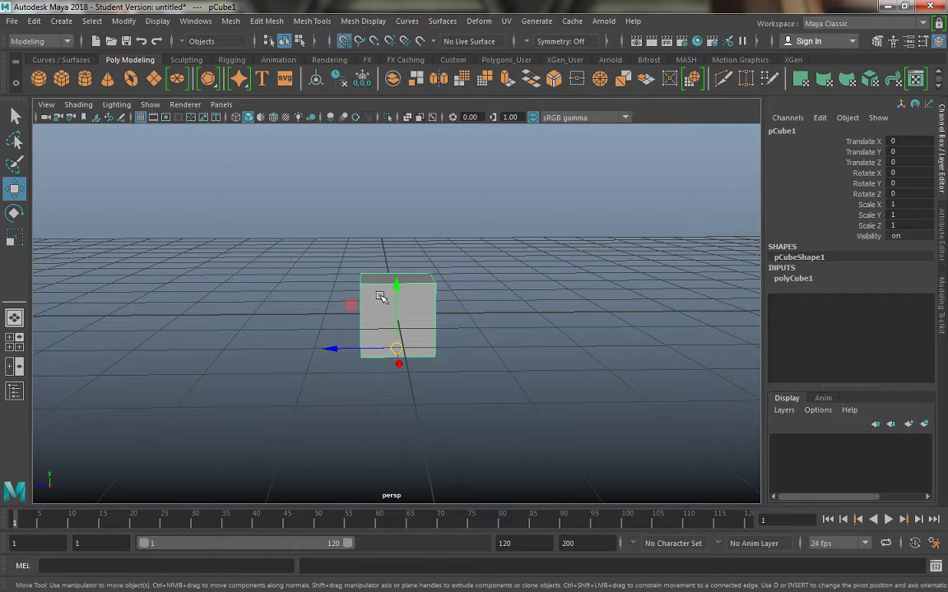
{"action": "middle_click_drag", "start_coordinate": [396, 275], "coordinate": [396, 330]}
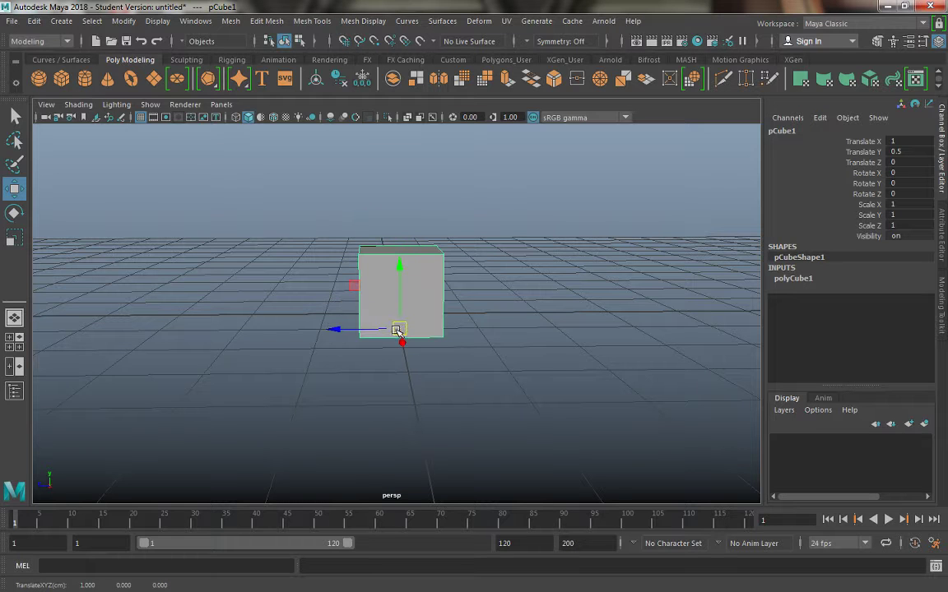
{"action": "key", "text": "ctrl+s"}
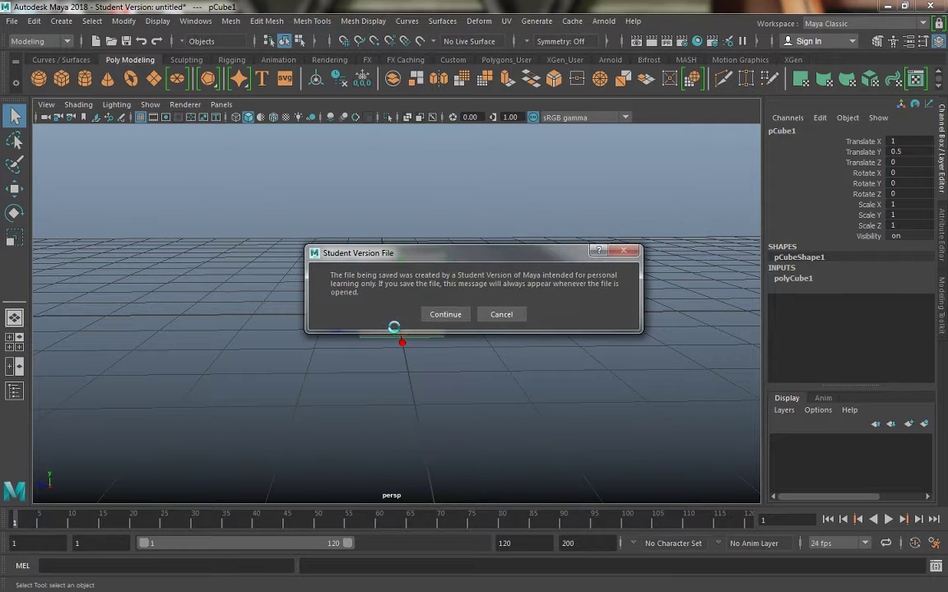
{"action": "left_click", "coordinate": [503, 313]}
{"action": "left_click_drag", "start_coordinate": [446, 329], "coordinate": [495, 340], "text": "alt"}
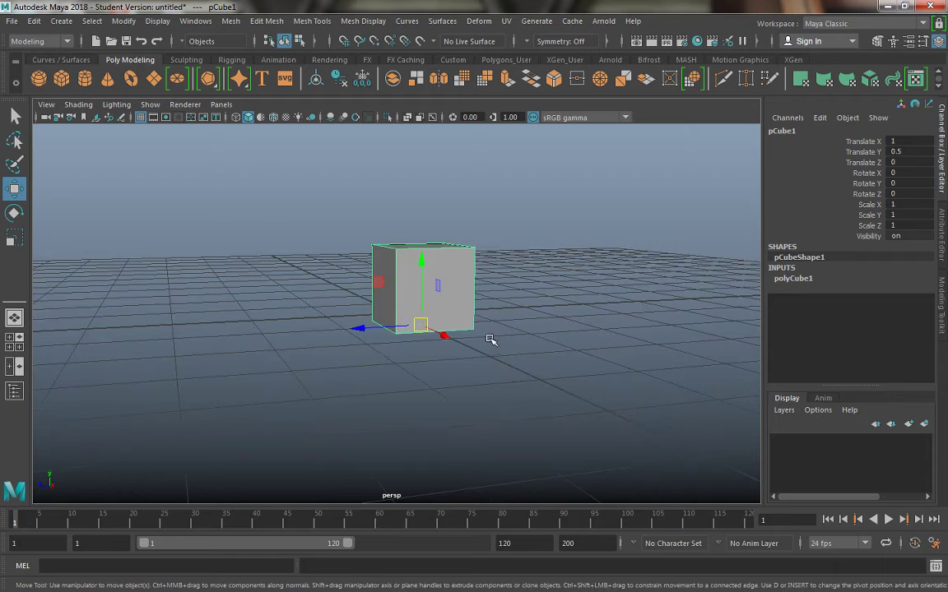
{"action": "middle_click_drag", "start_coordinate": [444, 306], "coordinate": [451, 322]}
Snap the cube straight up to Translate Y 0.5 on the grid and check its base in the side view.
{"action": "left_click_drag", "start_coordinate": [451, 322], "coordinate": [497, 318], "text": "alt"}
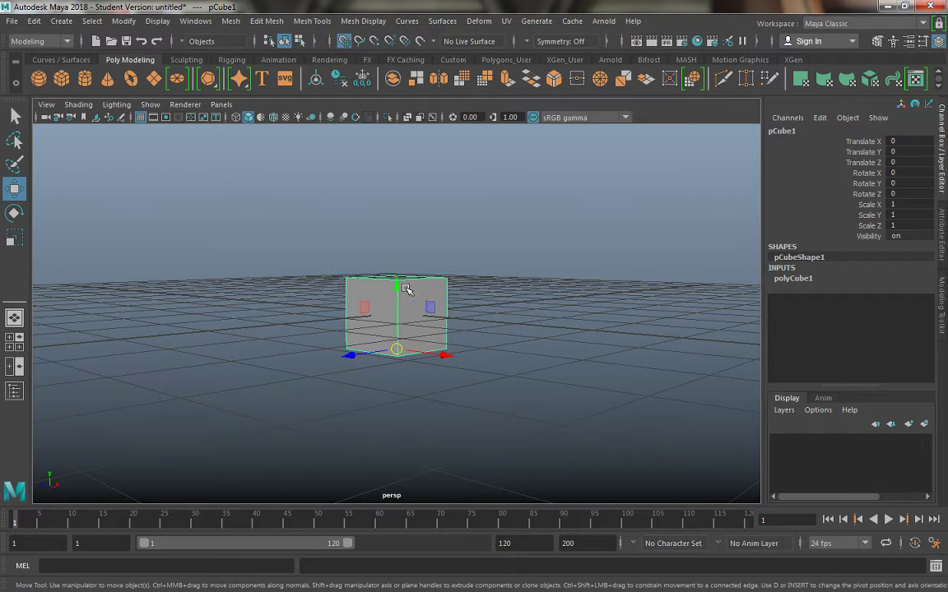
{"action": "left_click_drag", "start_coordinate": [398, 281], "coordinate": [296, 294]}
{"action": "key", "text": "space"}
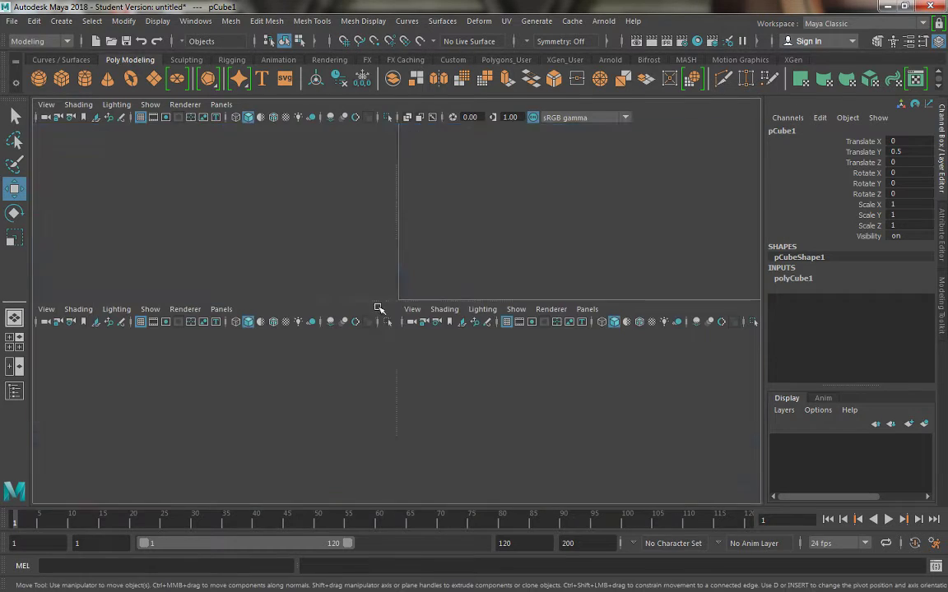
{"action": "key", "text": "space"}
{"action": "key", "text": "space"}
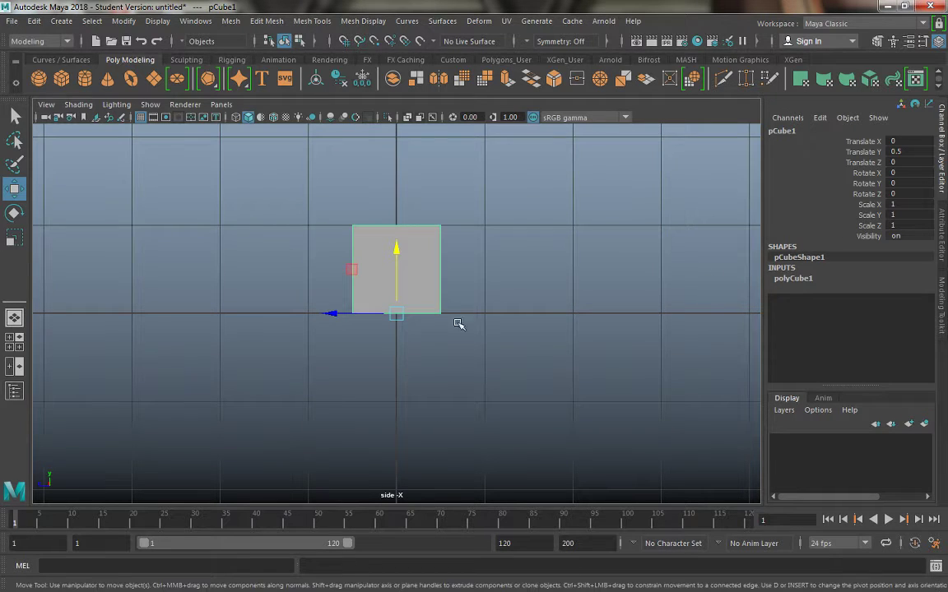
Examine how the cube sits on the grid in the four-view layout and from several perspective angles.
{"action": "left_click", "coordinate": [527, 313]}
{"action": "key", "text": "space"}
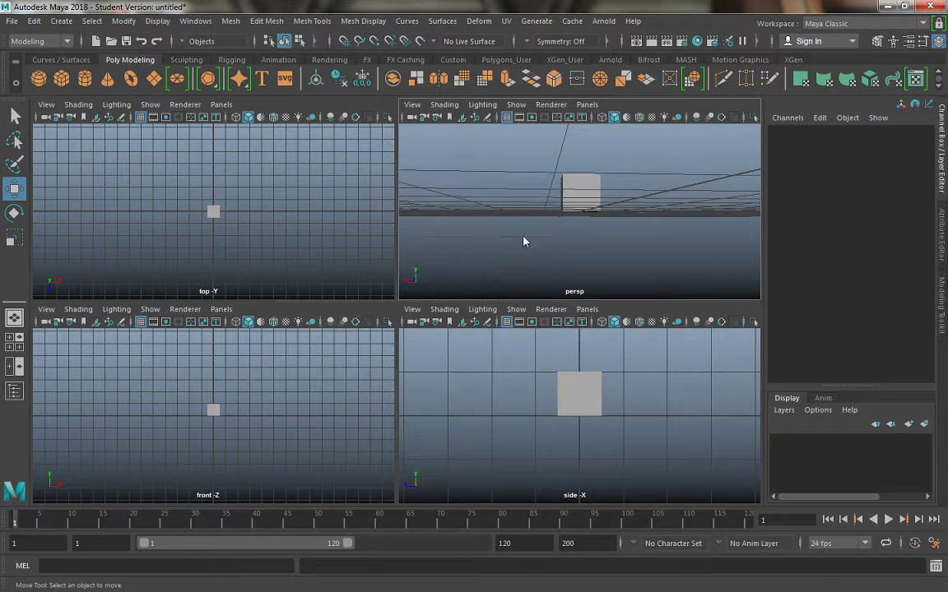
{"action": "key", "text": "space"}
{"action": "left_click", "coordinate": [422, 311]}
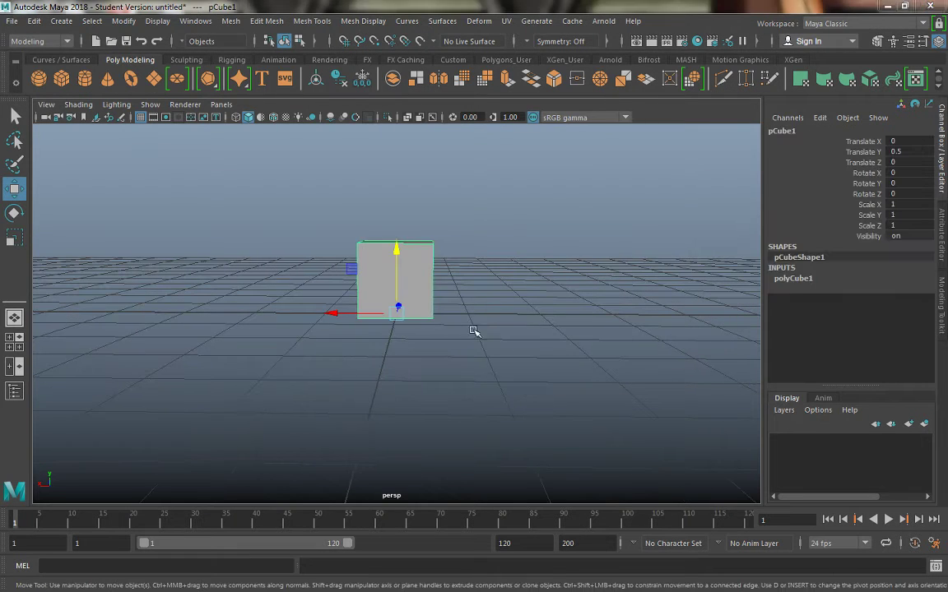
{"action": "key", "text": "space"}
{"action": "key", "text": "space"}
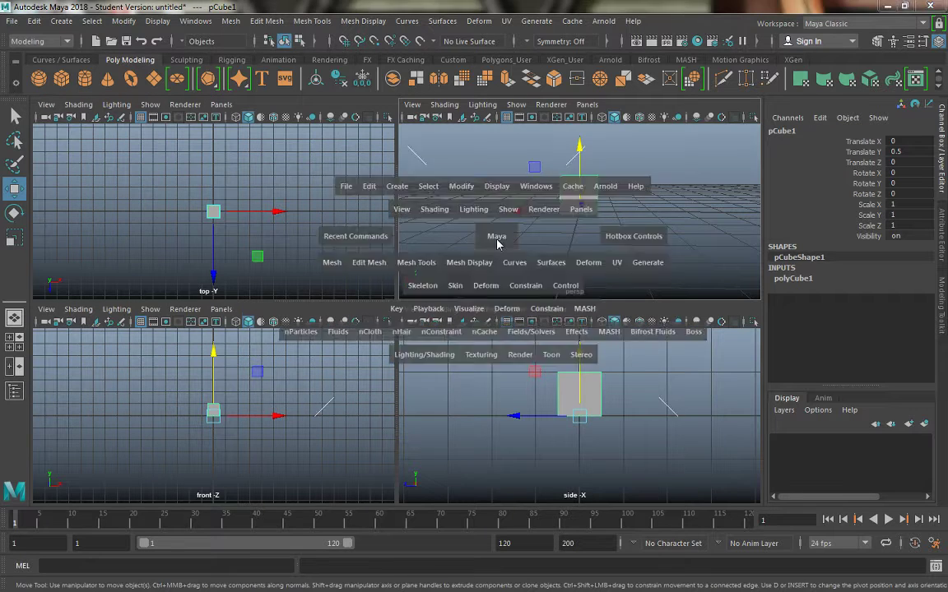
{"action": "left_click_drag", "start_coordinate": [374, 297], "coordinate": [489, 307], "text": "alt"}
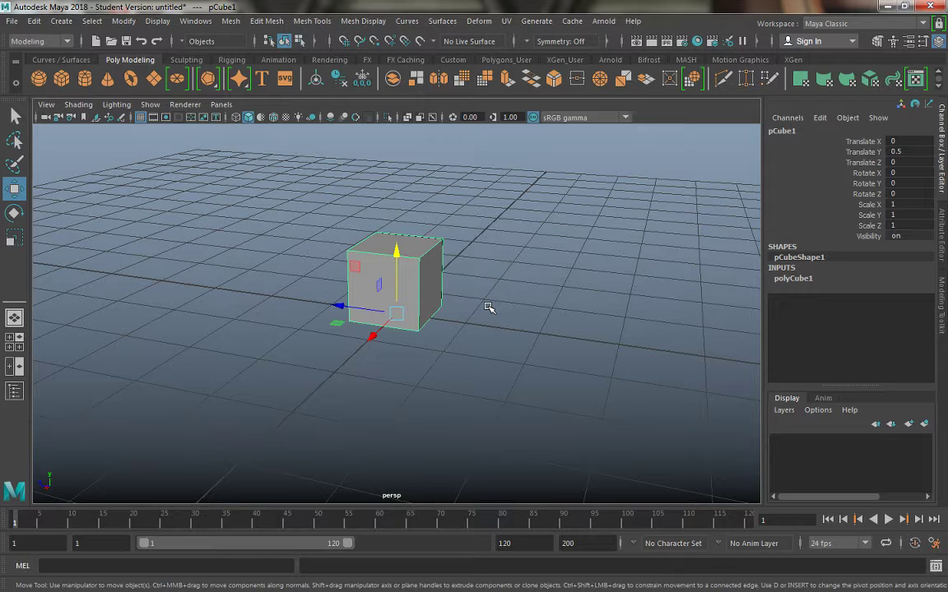
Duplicate the cube and move the copy straight up to about Translate Y 1.616, leaving a small gap above the original.
{"action": "left_click", "coordinate": [35, 21]}
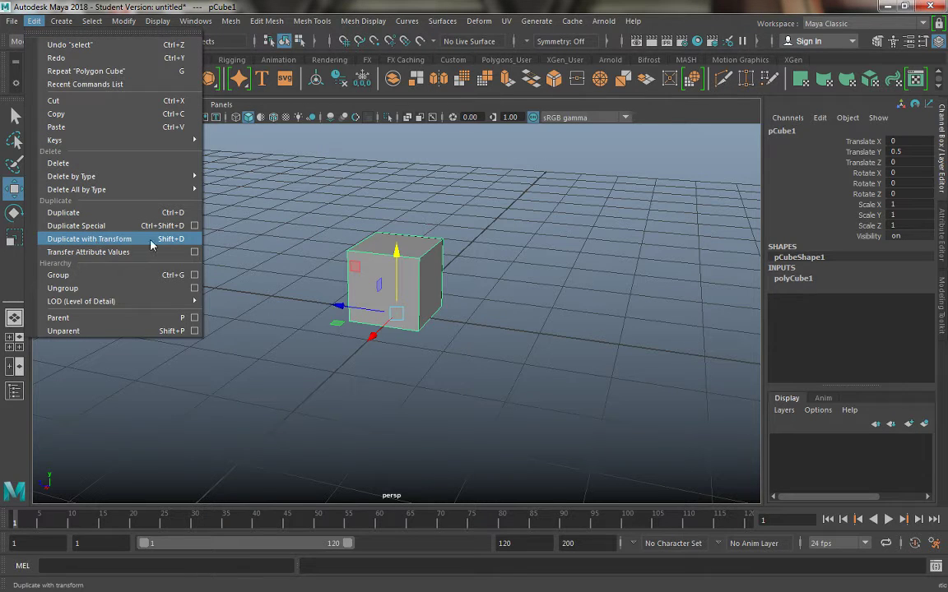
{"action": "left_click", "coordinate": [582, 219]}
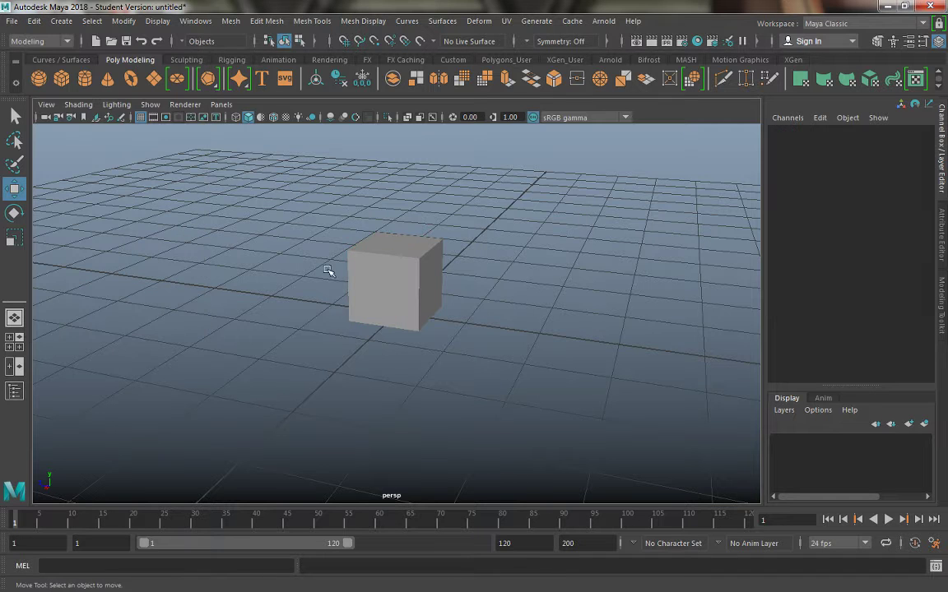
{"action": "left_click", "coordinate": [379, 312]}
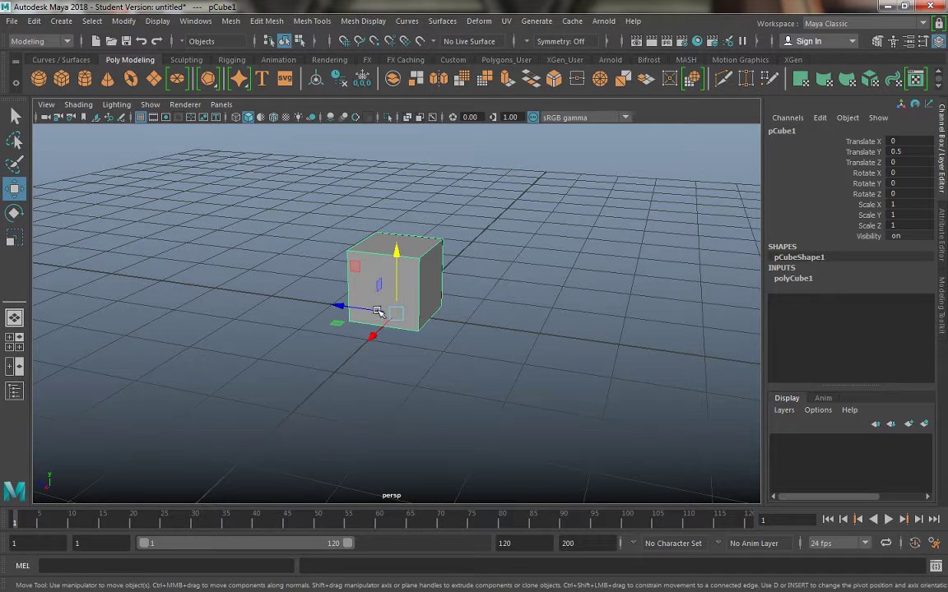
{"action": "key", "text": "ctrl+d"}
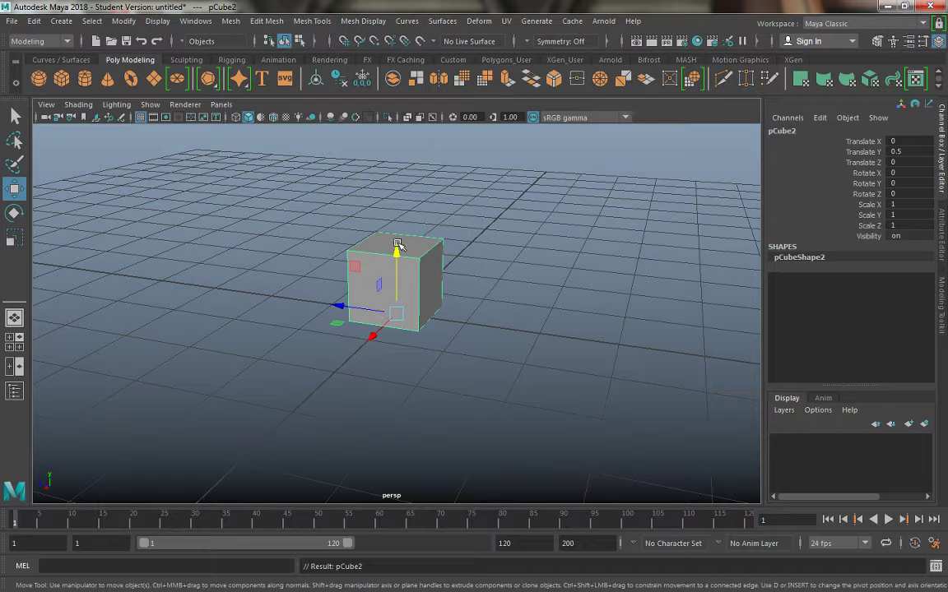
{"action": "mouse_move", "coordinate": [397, 249]}
{"action": "left_mouse_down"}
{"action": "mouse_move", "coordinate": [395, 170]}
{"action": "mouse_move", "coordinate": [397, 247]}
{"action": "left_mouse_up"}
In the side view, use Duplicate with Transform three times to continue the evenly spaced vertical stack of cubes.
{"action": "key", "text": "space"}
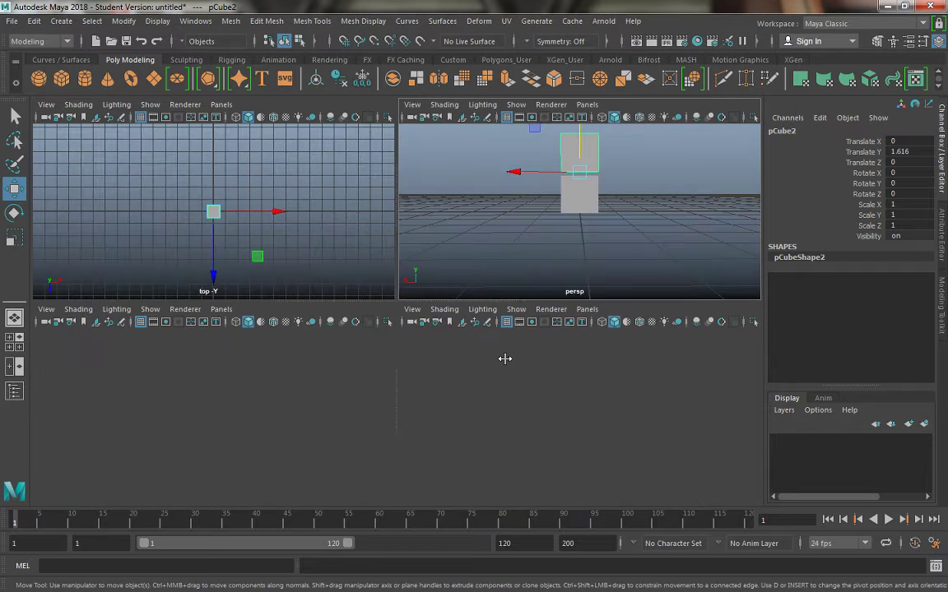
{"action": "key", "text": "space"}
{"action": "middle_click_drag", "start_coordinate": [407, 325], "coordinate": [402, 383], "text": "alt"}
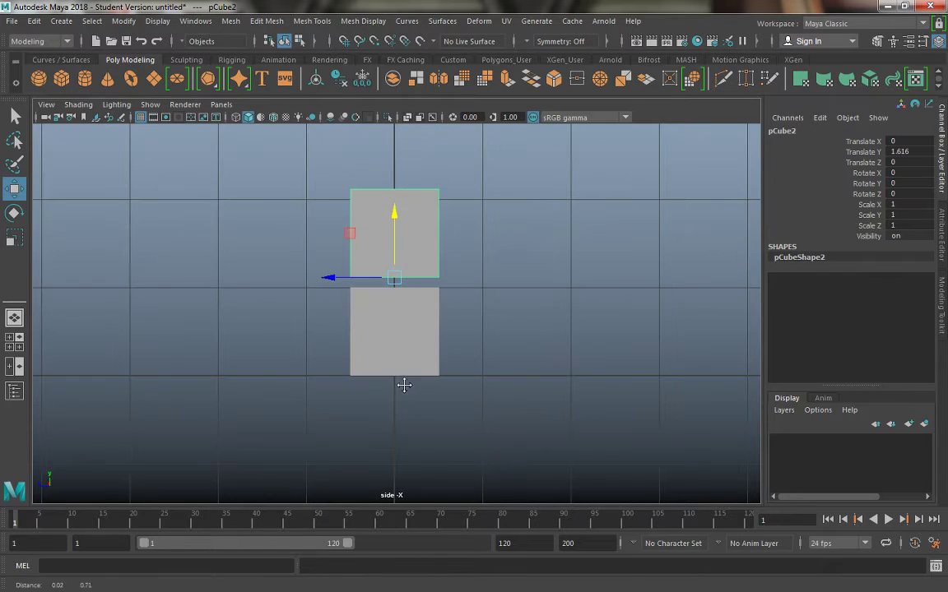
{"action": "middle_click_drag", "start_coordinate": [495, 391], "coordinate": [511, 414], "text": "alt"}
{"action": "right_click_drag", "start_coordinate": [495, 394], "coordinate": [460, 327], "text": "alt"}
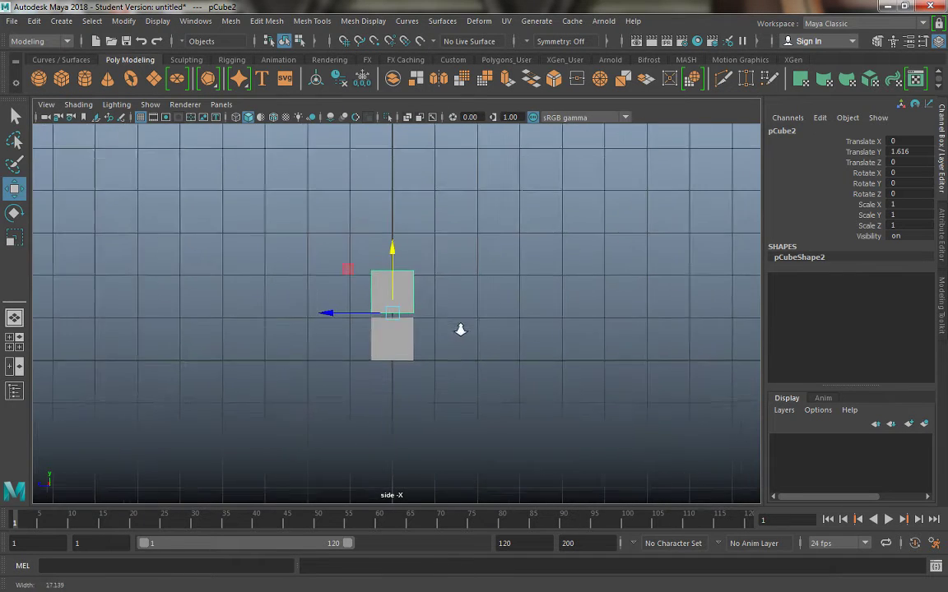
{"action": "key", "text": "shift+d"}
{"action": "key", "text": "shift+d"}
{"action": "key", "text": "shift+d"}
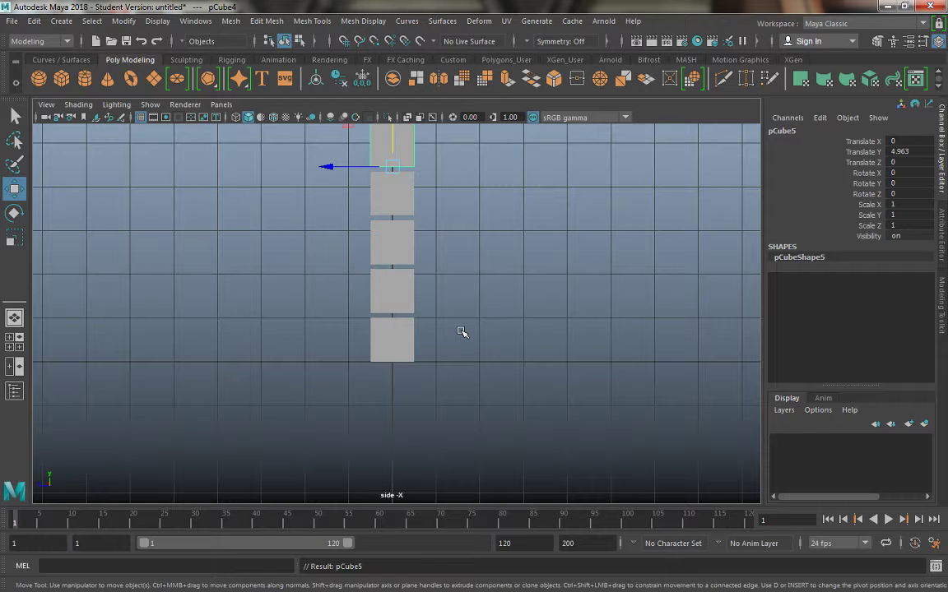
{"action": "middle_click_drag", "start_coordinate": [486, 255], "coordinate": [498, 319], "text": "alt"}
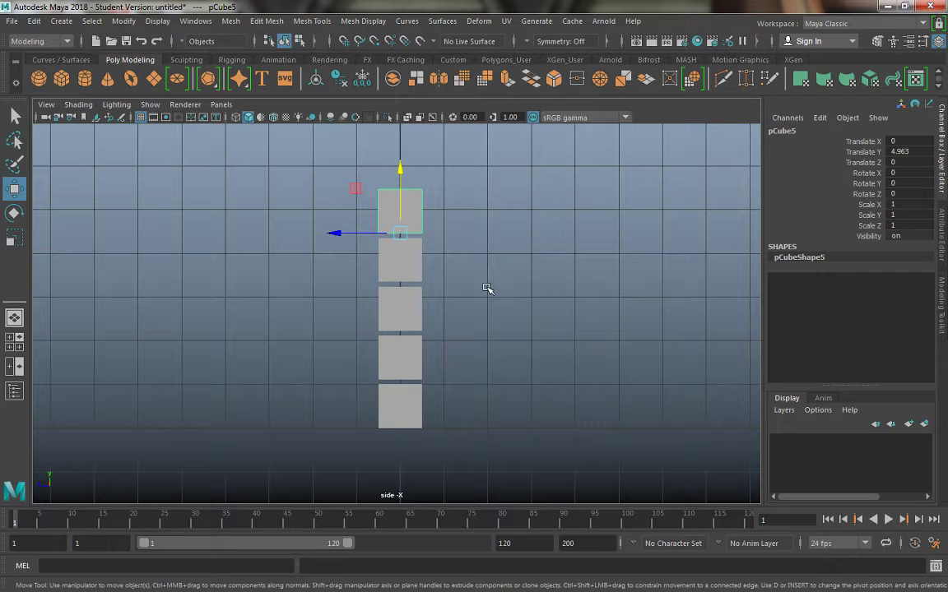
{"action": "middle_click_drag", "start_coordinate": [459, 287], "coordinate": [459, 296], "text": "alt"}
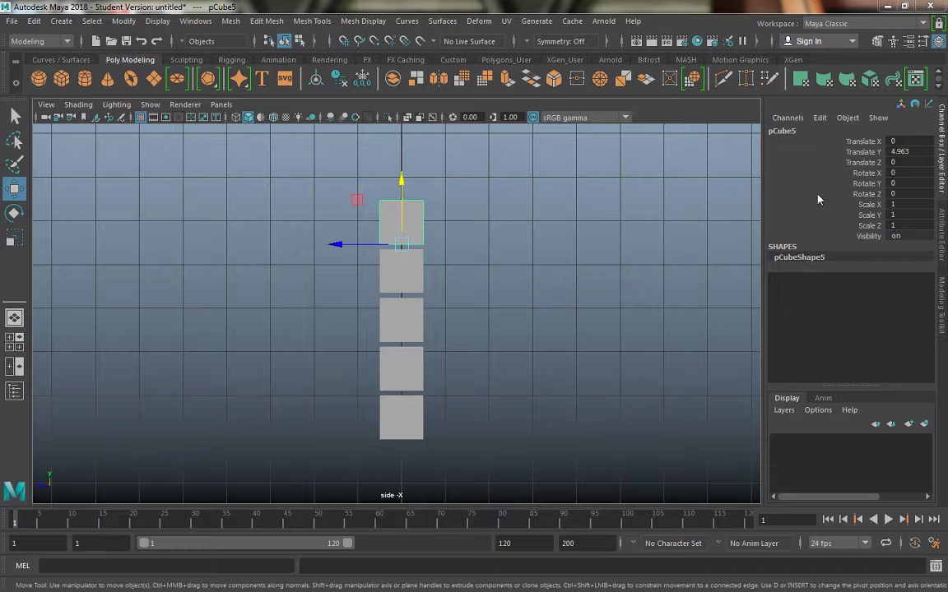
Compare the transform values of the second and third cubes, and examine the stack's spacing in the side and perspective views.
{"action": "left_click", "coordinate": [395, 385]}
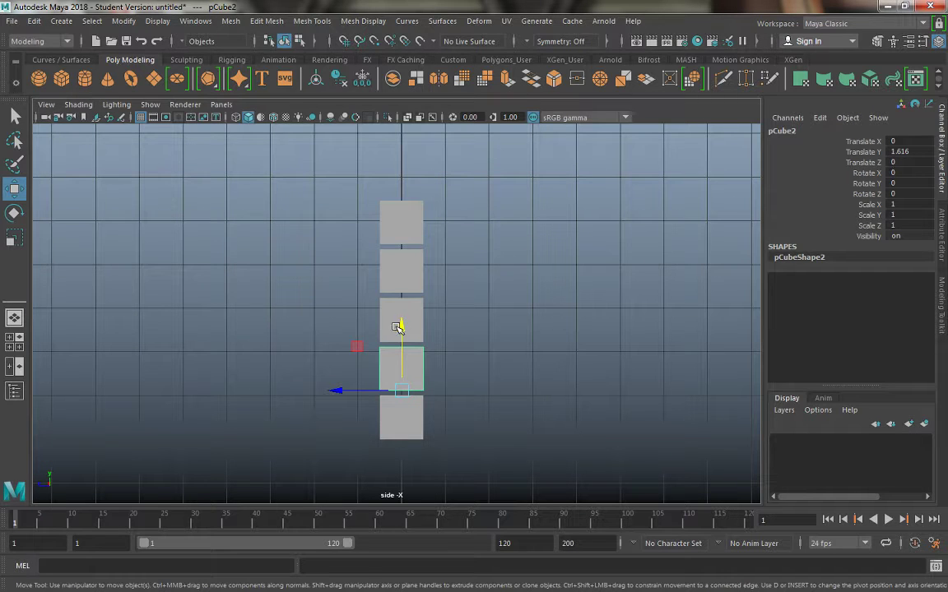
{"action": "left_click", "coordinate": [421, 310]}
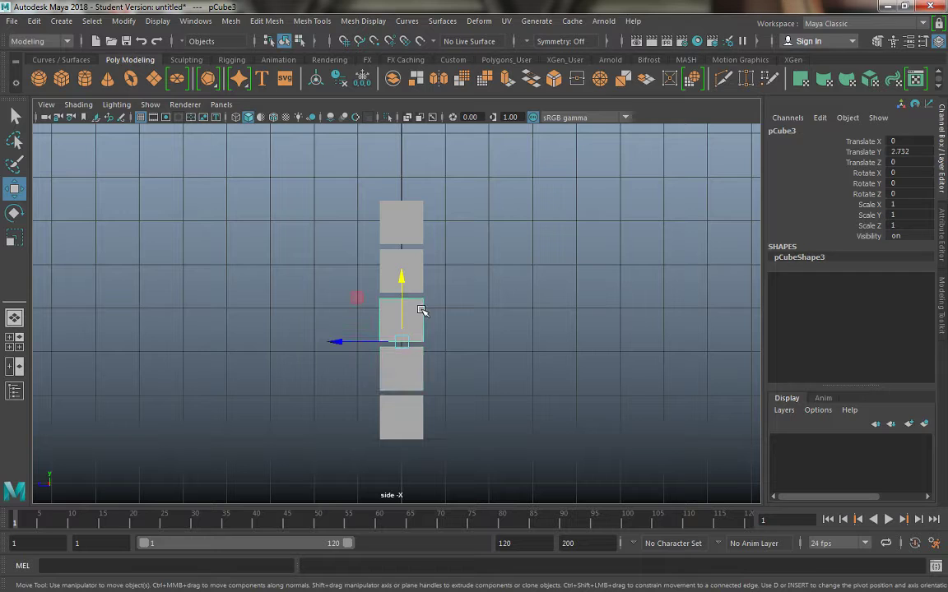
{"action": "left_click", "coordinate": [420, 375]}
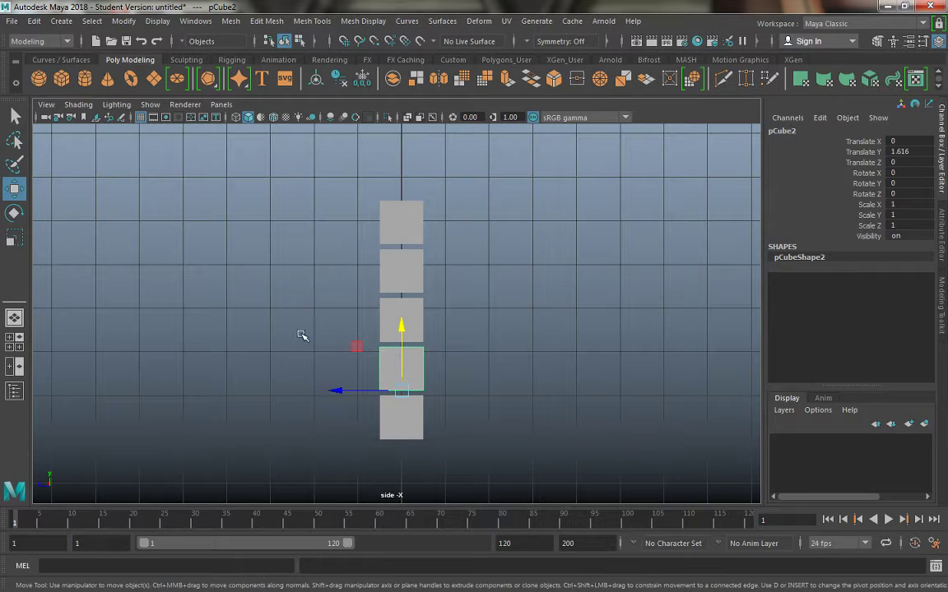
{"action": "left_click", "coordinate": [393, 317]}
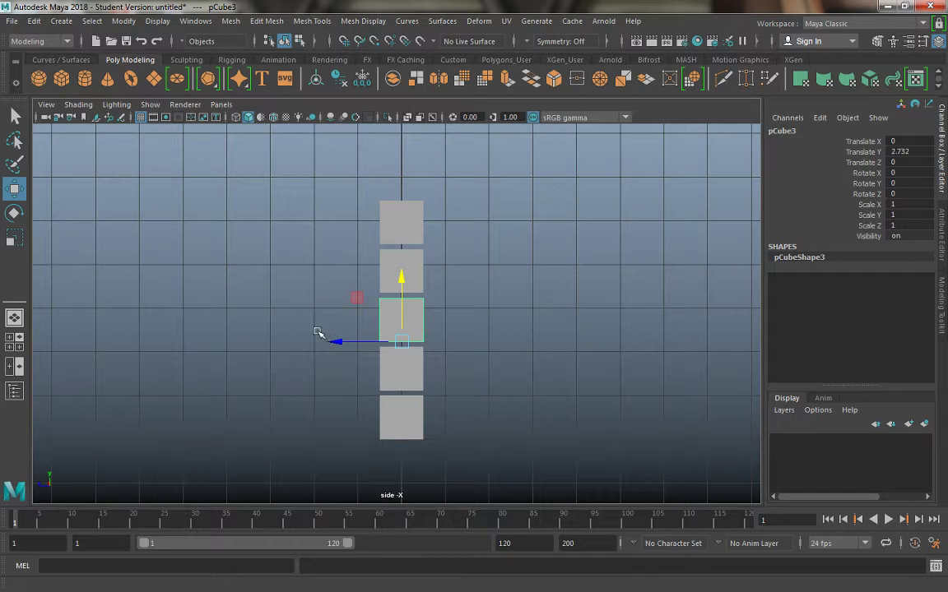
{"action": "left_click_drag", "start_coordinate": [391, 334], "coordinate": [387, 364], "text": "alt"}
{"action": "key", "text": "space"}
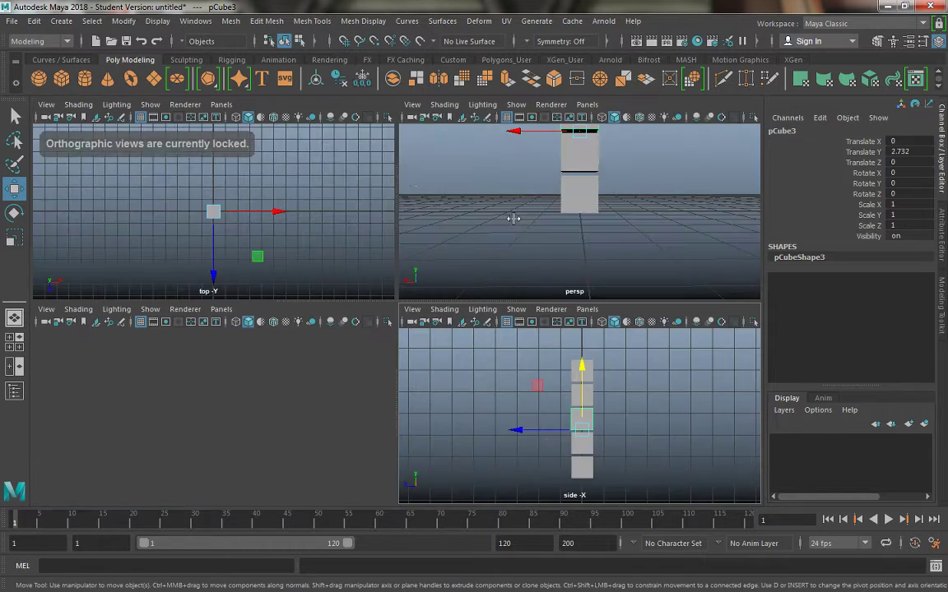
{"action": "key", "text": "space"}
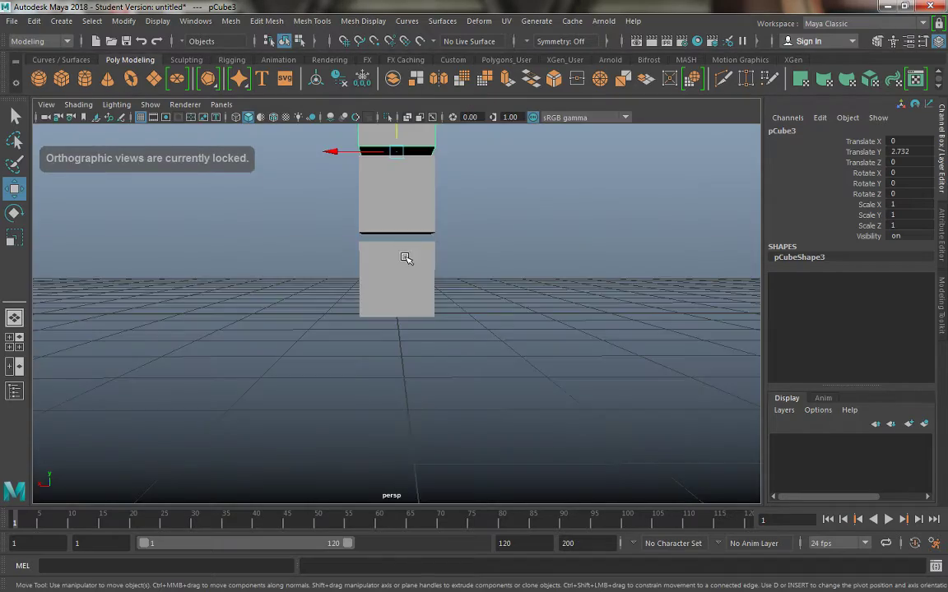
{"action": "left_click_drag", "start_coordinate": [405, 259], "coordinate": [405, 303], "text": "alt"}
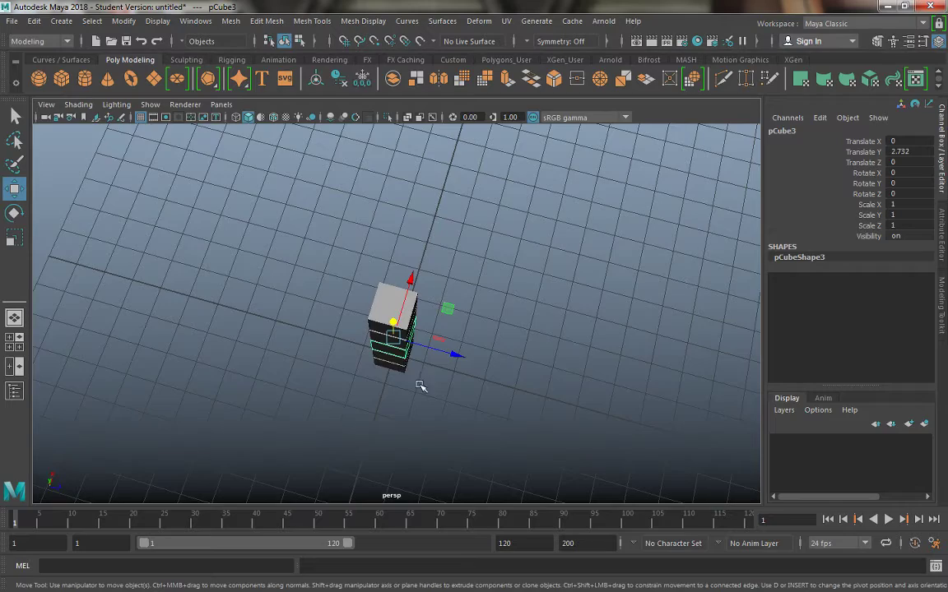
{"action": "mouse_move", "coordinate": [421, 386]}
{"action": "left_mouse_down", "text": "alt"}
{"action": "mouse_move", "coordinate": [328, 344]}
{"action": "mouse_move", "coordinate": [303, 254]}
{"action": "mouse_move", "coordinate": [459, 320]}
{"action": "mouse_move", "coordinate": [477, 347]}
{"action": "mouse_move", "coordinate": [430, 374]}
{"action": "left_mouse_up", "text": "alt"}
{"action": "left_click", "coordinate": [478, 362]}
Duplicate the bottom cube of the stack and move the copy along the grid to about Translate Z -2.978.
{"action": "left_click", "coordinate": [392, 375]}
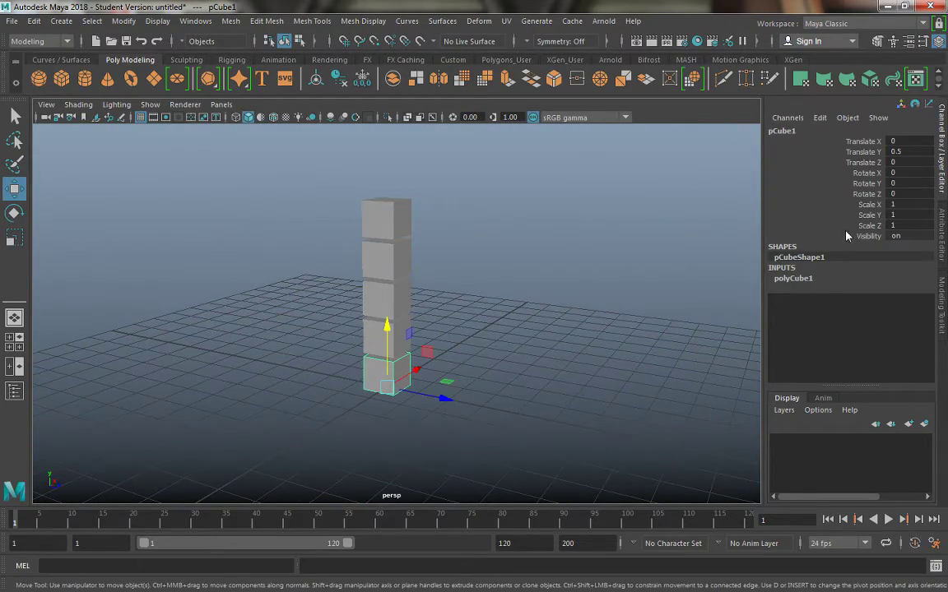
{"action": "left_click_drag", "start_coordinate": [486, 239], "coordinate": [447, 291], "text": "alt"}
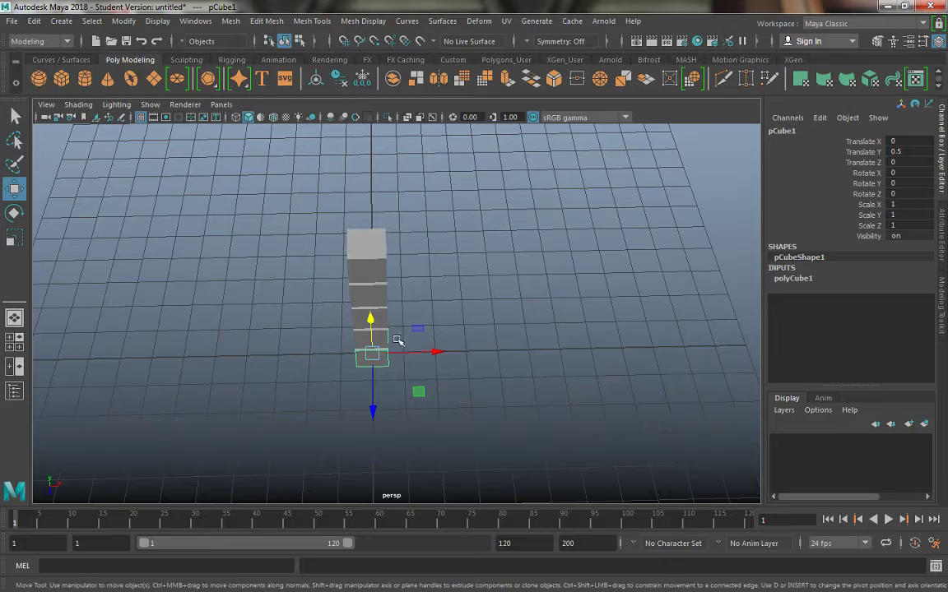
{"action": "left_click_drag", "start_coordinate": [397, 340], "coordinate": [360, 353], "text": "alt"}
{"action": "left_click_drag", "start_coordinate": [468, 376], "coordinate": [526, 399], "text": "alt"}
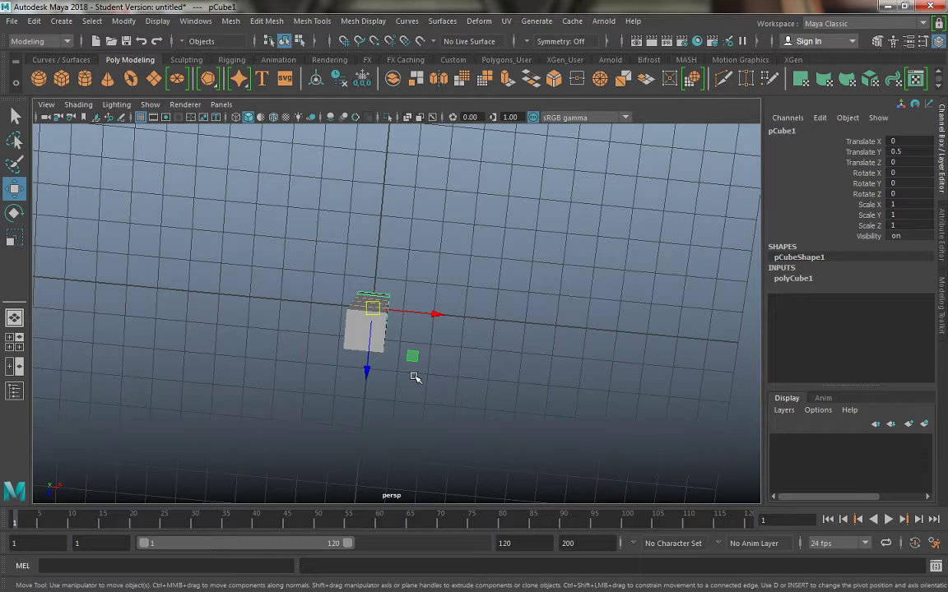
{"action": "left_click_drag", "start_coordinate": [366, 372], "coordinate": [377, 275], "text": "shift"}
{"action": "left_click_drag", "start_coordinate": [434, 345], "coordinate": [435, 330], "text": "alt"}
Snap the offset copy's pivot to the grid origin beneath the stack.
{"action": "key", "text": "d"}
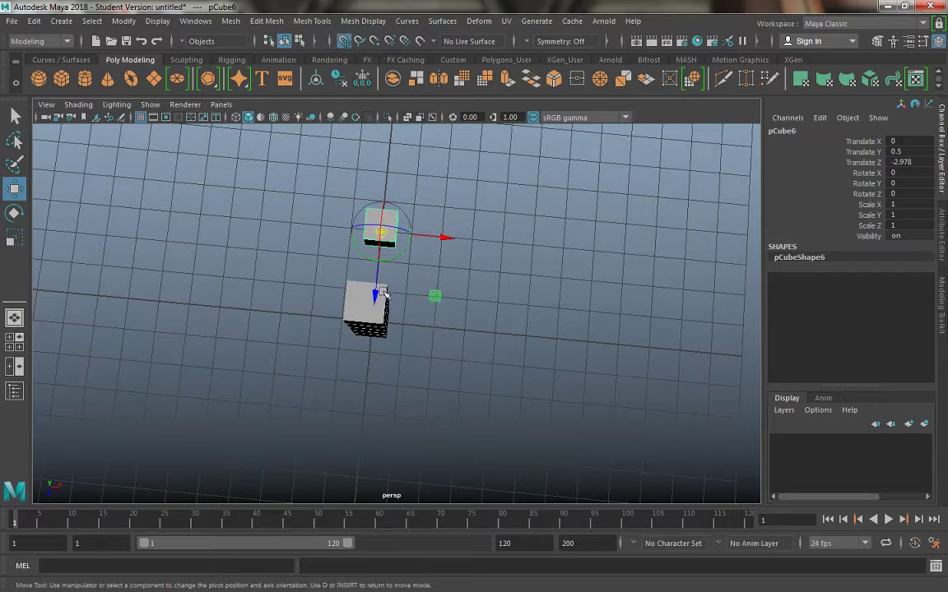
{"action": "key", "text": "x"}
{"action": "middle_click_drag", "start_coordinate": [376, 299], "coordinate": [374, 316]}
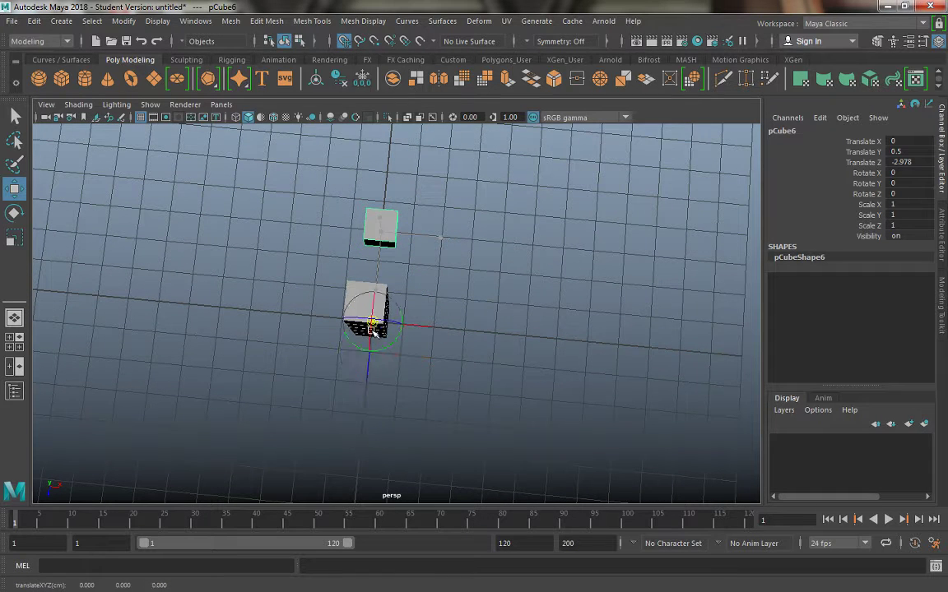
{"action": "mouse_move", "coordinate": [435, 276]}
{"action": "left_mouse_down", "text": "alt"}
{"action": "mouse_move", "coordinate": [446, 298]}
{"action": "mouse_move", "coordinate": [445, 282]}
{"action": "mouse_move", "coordinate": [411, 236]}
{"action": "mouse_move", "coordinate": [434, 239]}
{"action": "mouse_move", "coordinate": [433, 277]}
{"action": "left_mouse_up", "text": "alt"}
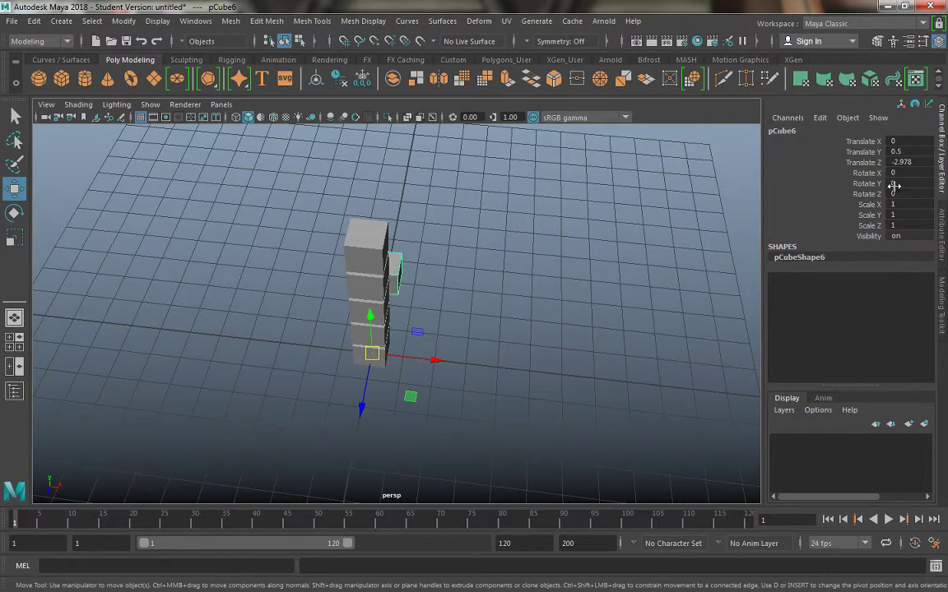
Try rotating the offset cube around its moved pivot on the X axis and then the Y axis, undoing both rotations.
{"action": "left_click", "coordinate": [864, 173]}
{"action": "key", "text": "e"}
{"action": "middle_click_drag", "start_coordinate": [559, 234], "coordinate": [730, 281]}
{"action": "key", "text": "ctrl+z"}
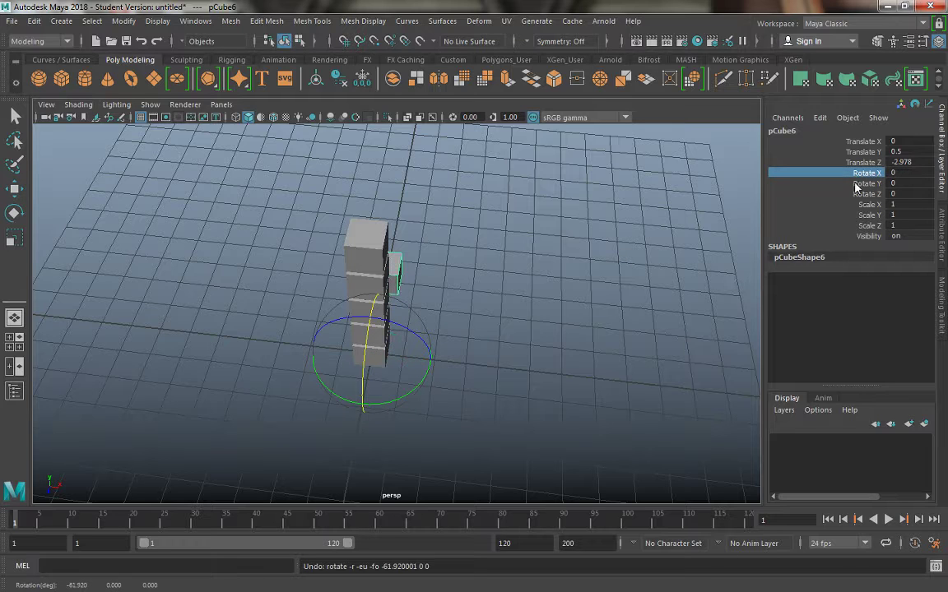
{"action": "left_click", "coordinate": [864, 184]}
{"action": "middle_click_drag", "start_coordinate": [597, 260], "coordinate": [684, 264]}
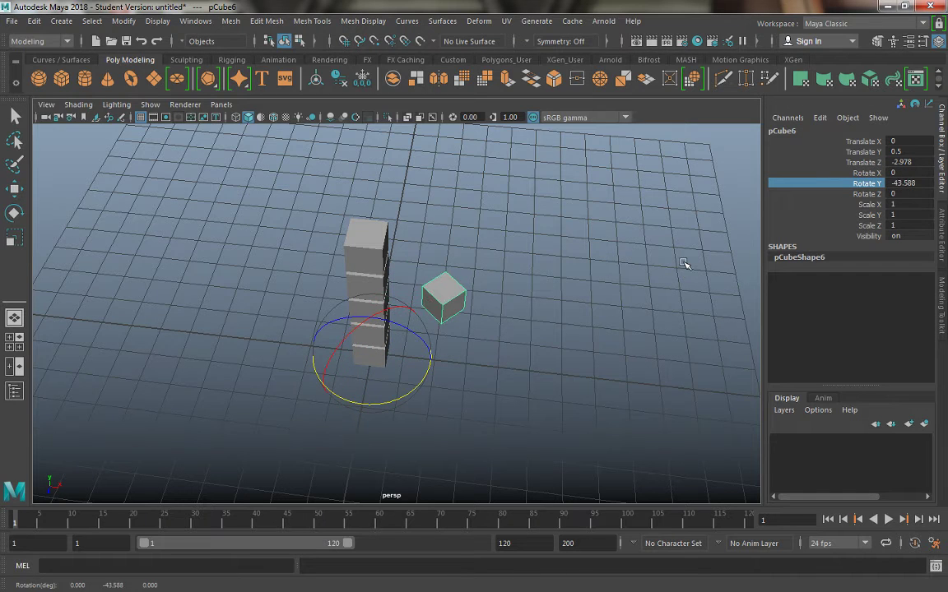
{"action": "key", "text": "ctrl+z"}
{"action": "key", "text": "ctrl+z"}
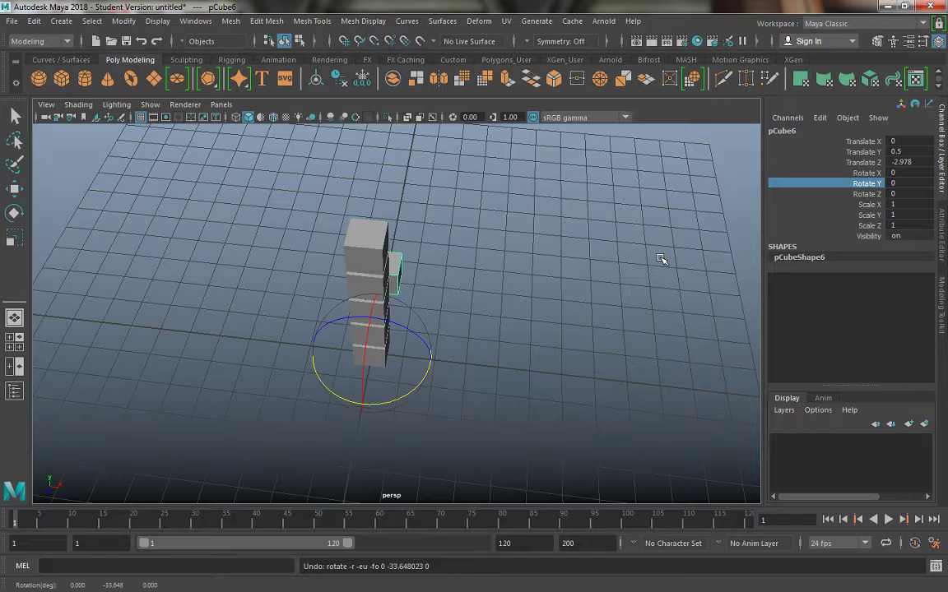
Try Duplicate with Transform on the offset cube and undo the extra copy.
{"action": "key", "text": "shift+d"}
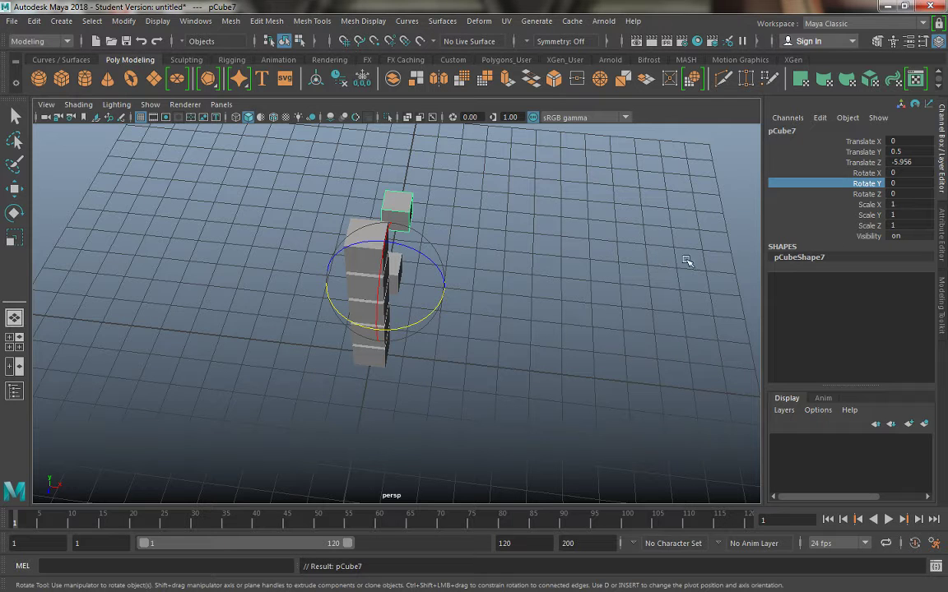
{"action": "left_click_drag", "start_coordinate": [687, 261], "coordinate": [514, 357], "text": "alt"}
{"action": "key", "text": "w"}
{"action": "key", "text": "ctrl+z"}
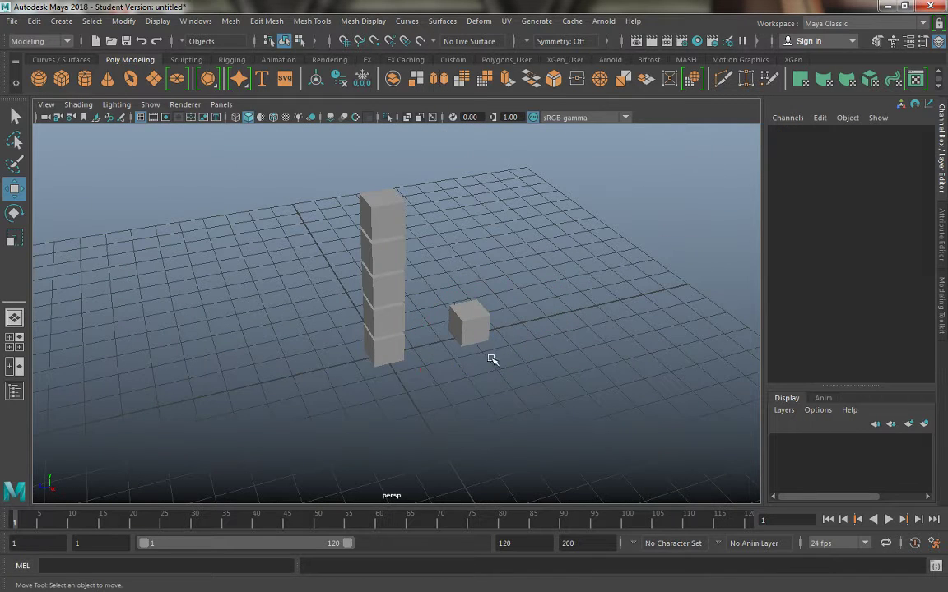
Duplicate the offset cube and rotate the copy around the stack to about Rotate Y -22.952, so the two cubes sit side by side.
{"action": "key", "text": "ctrl+d"}
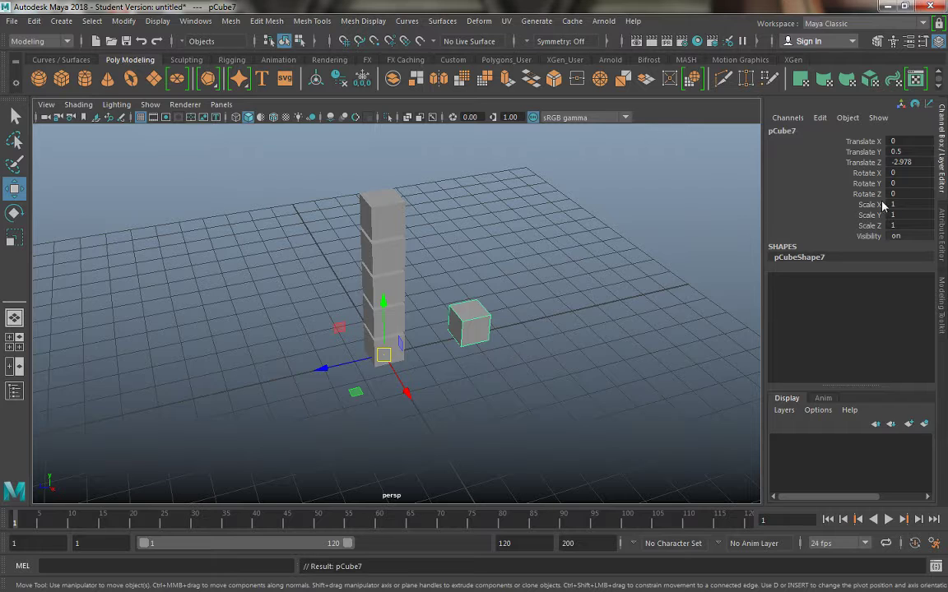
{"action": "key", "text": "e"}
{"action": "left_click", "coordinate": [873, 175]}
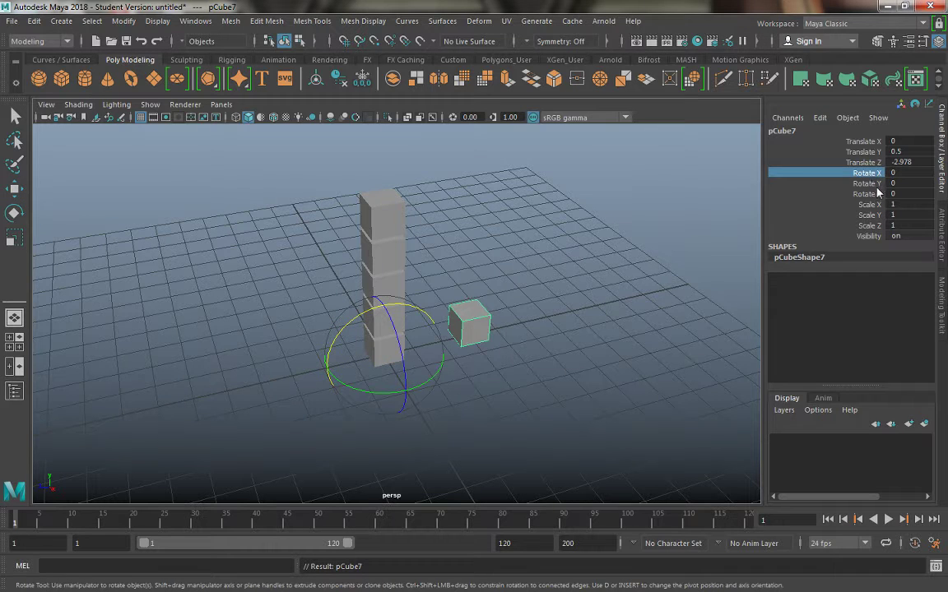
{"action": "left_click", "coordinate": [870, 183]}
{"action": "middle_click_drag", "start_coordinate": [564, 264], "coordinate": [610, 273]}
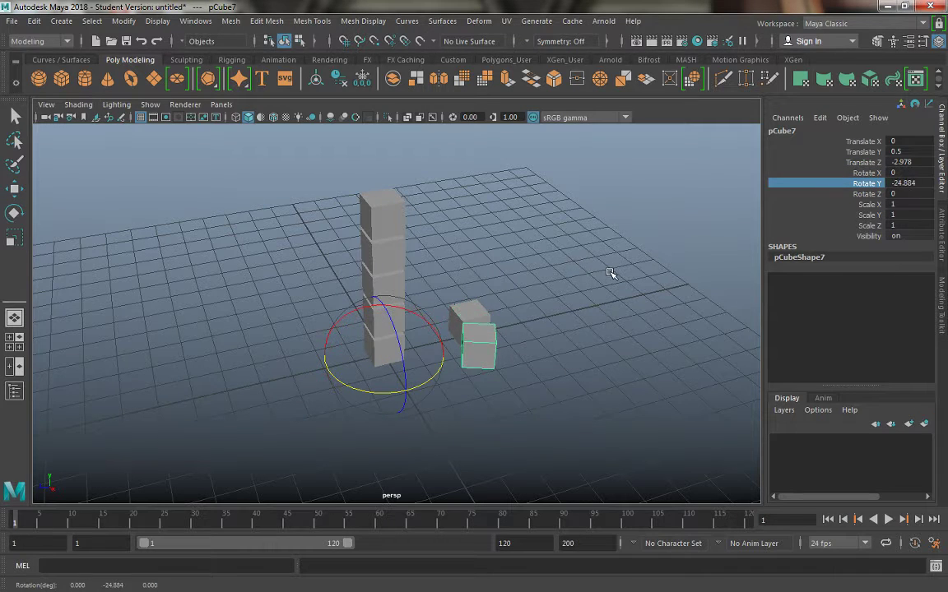
{"action": "scroll", "coordinate": [465, 370], "scroll_direction": "up", "scroll_amount": 10}
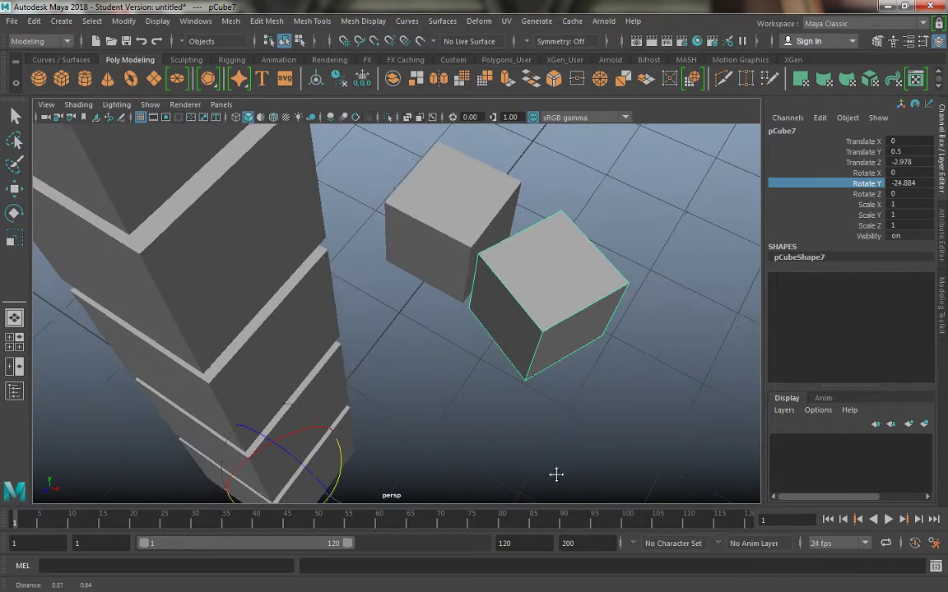
{"action": "middle_click_drag", "start_coordinate": [492, 398], "coordinate": [489, 395]}
{"action": "scroll", "coordinate": [492, 431], "scroll_direction": "down", "scroll_amount": 10}
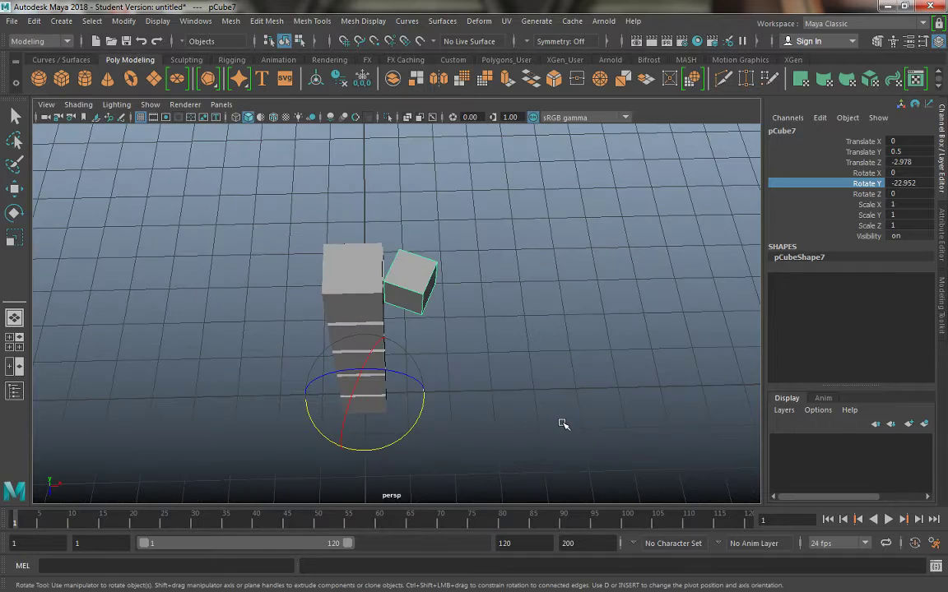
Repeat Duplicate with Transform until the cubes form a full ring around the stack, and delete the overlapping last copy.
{"action": "key", "text": "shift+d"}
{"action": "key", "text": "shift+d"}
{"action": "key", "text": "shift+d"}
{"action": "key", "text": "shift+d"}
{"action": "key", "text": "shift+d"}
{"action": "key", "text": "shift+d"}
{"action": "key", "text": "shift+d"}
{"action": "key", "text": "shift+d"}
{"action": "key", "text": "shift+d"}
{"action": "key", "text": "shift+d"}
{"action": "key", "text": "shift+d"}
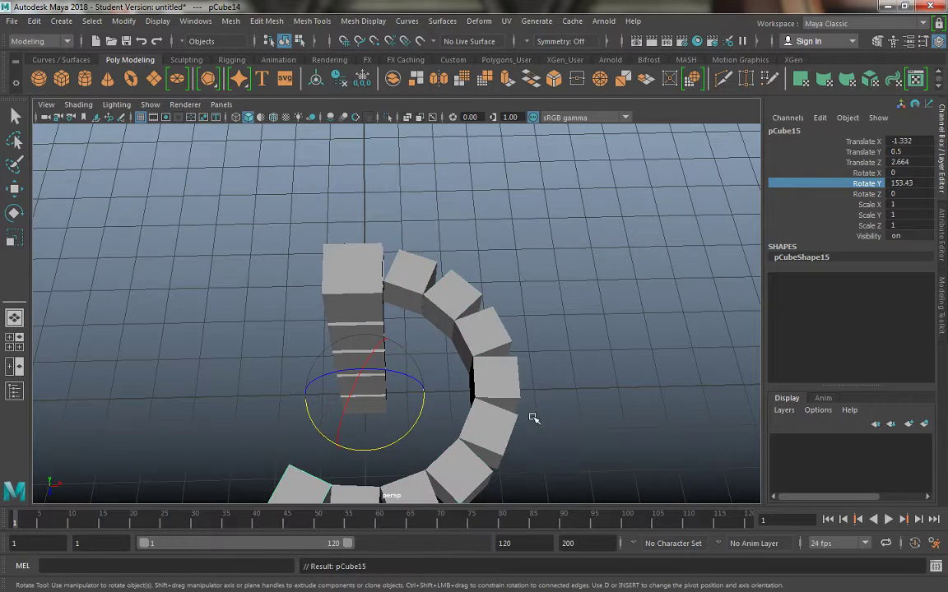
{"action": "key", "text": "shift+d"}
{"action": "key", "text": "shift+d"}
{"action": "key", "text": "shift+d"}
{"action": "left_click_drag", "start_coordinate": [381, 328], "coordinate": [329, 214], "text": "alt"}
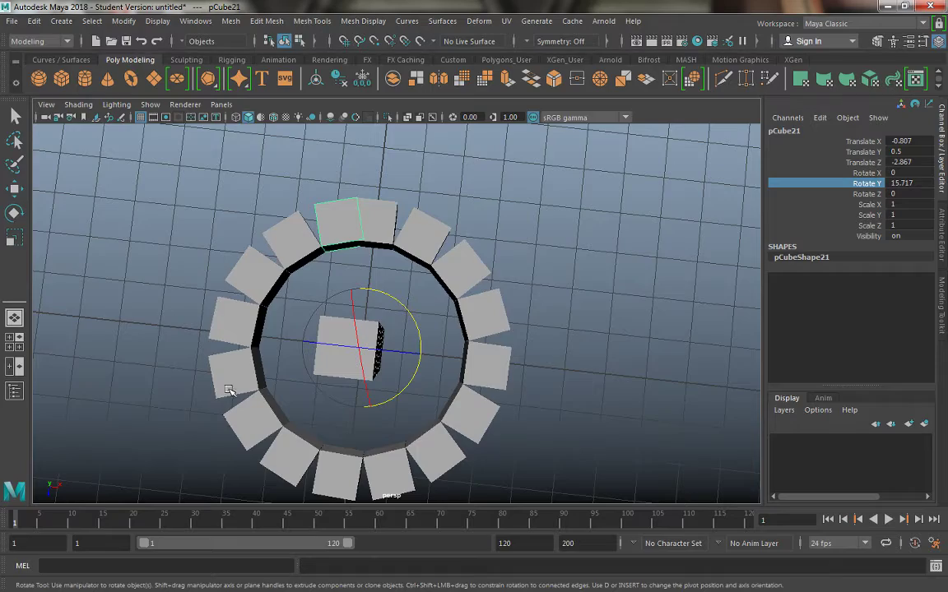
{"action": "left_click_drag", "start_coordinate": [207, 352], "coordinate": [414, 182], "text": "alt"}
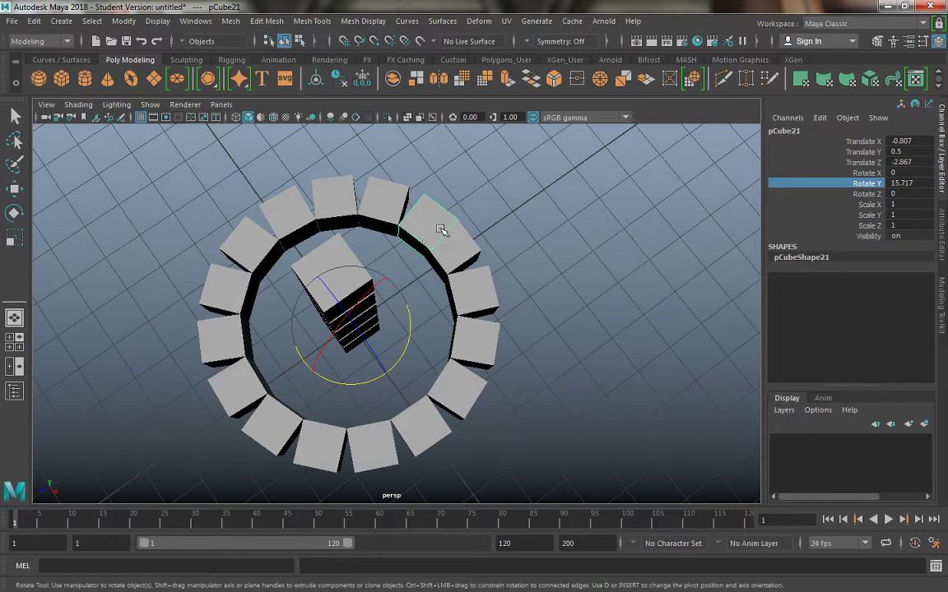
{"action": "key", "text": "Delete"}
{"action": "key", "text": "w"}
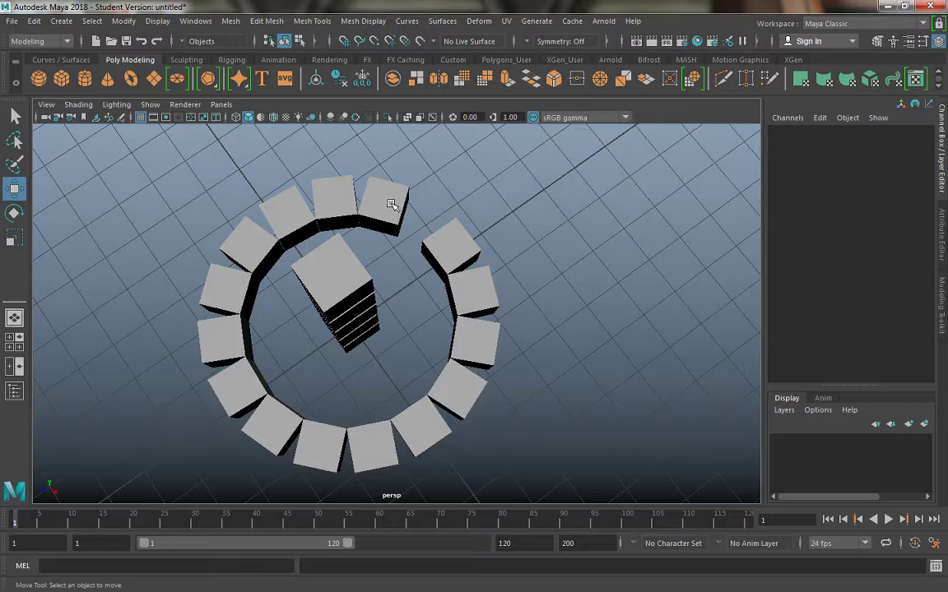
Undo the ring of duplicated cubes and delete the remaining offset cube beside the stack.
{"action": "key", "text": "ctrl+z"}
{"action": "key", "text": "ctrl+z"}
{"action": "key", "text": "ctrl+z"}
{"action": "key", "text": "ctrl+z"}
{"action": "key", "text": "ctrl+z"}
{"action": "key", "text": "ctrl+z"}
{"action": "key", "text": "ctrl+z"}
{"action": "key", "text": "ctrl+z"}
{"action": "key", "text": "ctrl+z"}
{"action": "key", "text": "ctrl+z"}
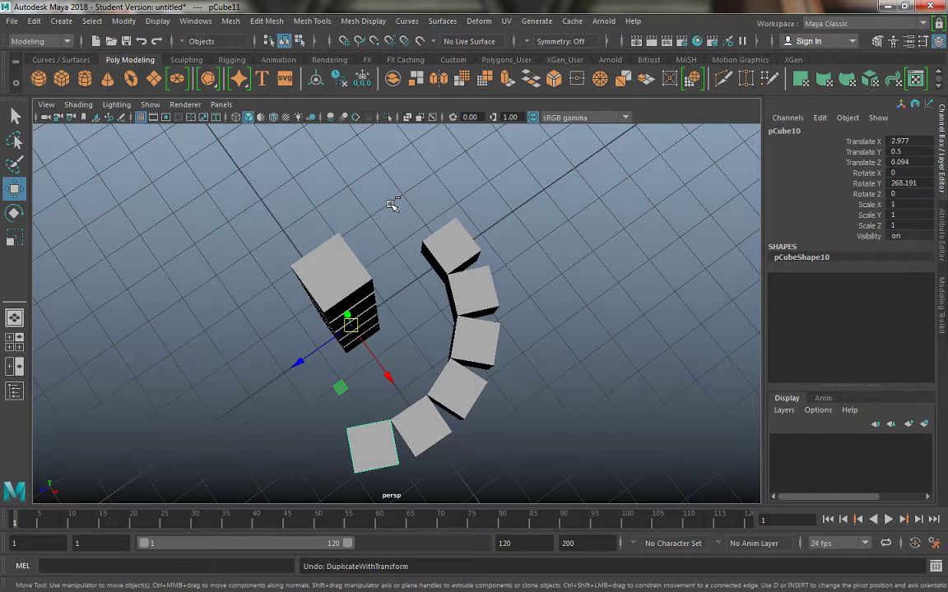
{"action": "key", "text": "ctrl+z"}
{"action": "key", "text": "ctrl+z"}
{"action": "key", "text": "ctrl+z"}
{"action": "key", "text": "ctrl+z"}
{"action": "key", "text": "ctrl+z"}
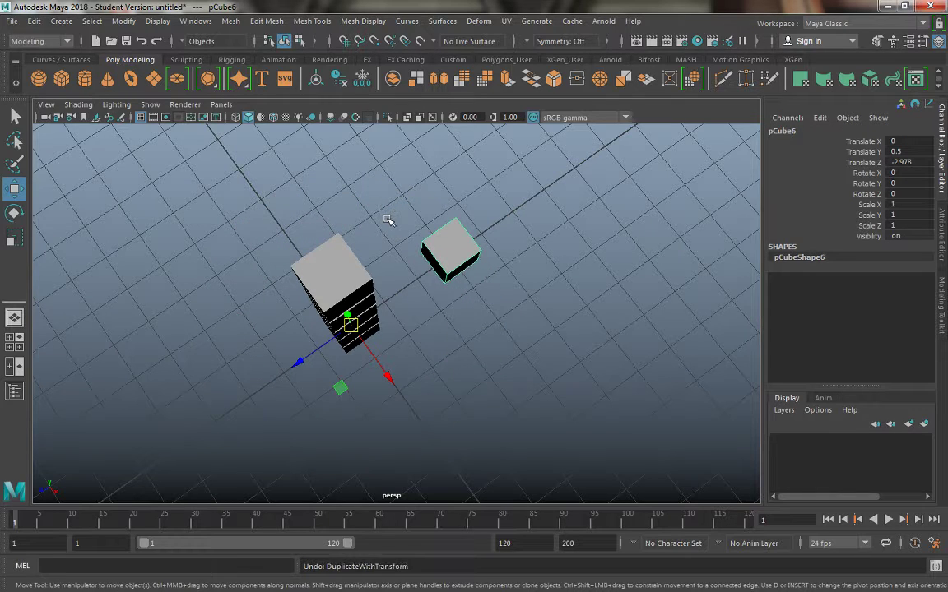
{"action": "key", "text": "Delete"}
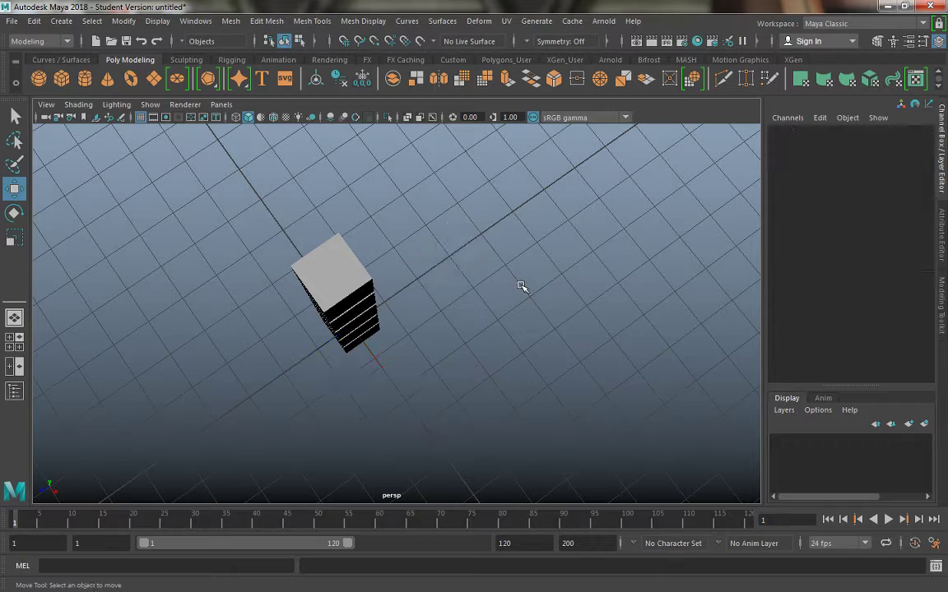
Inspect the vertical cube stack from several perspective angles and select its top cube.
{"action": "left_click_drag", "start_coordinate": [521, 286], "coordinate": [444, 449], "text": "alt"}
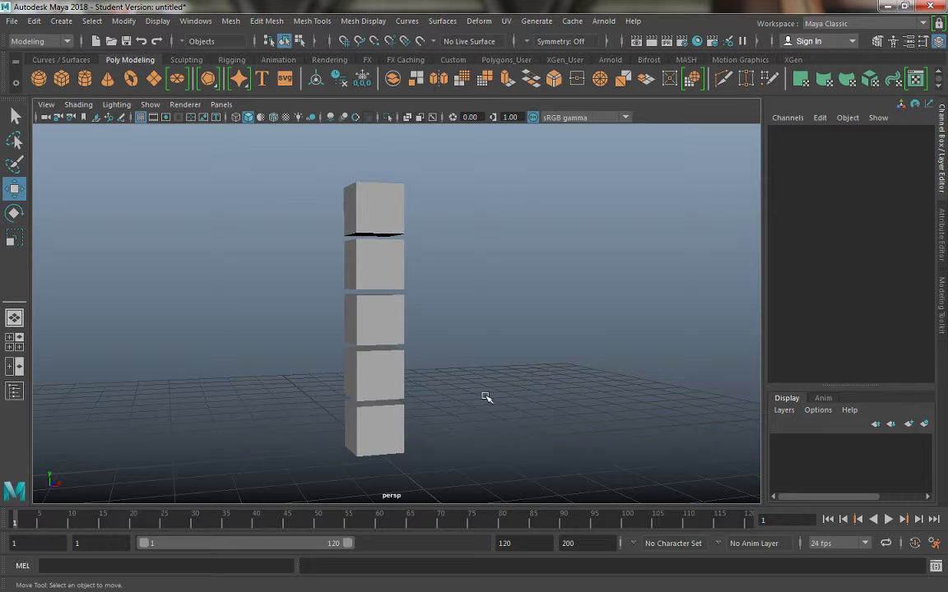
{"action": "left_click_drag", "start_coordinate": [494, 409], "coordinate": [465, 275], "text": "alt"}
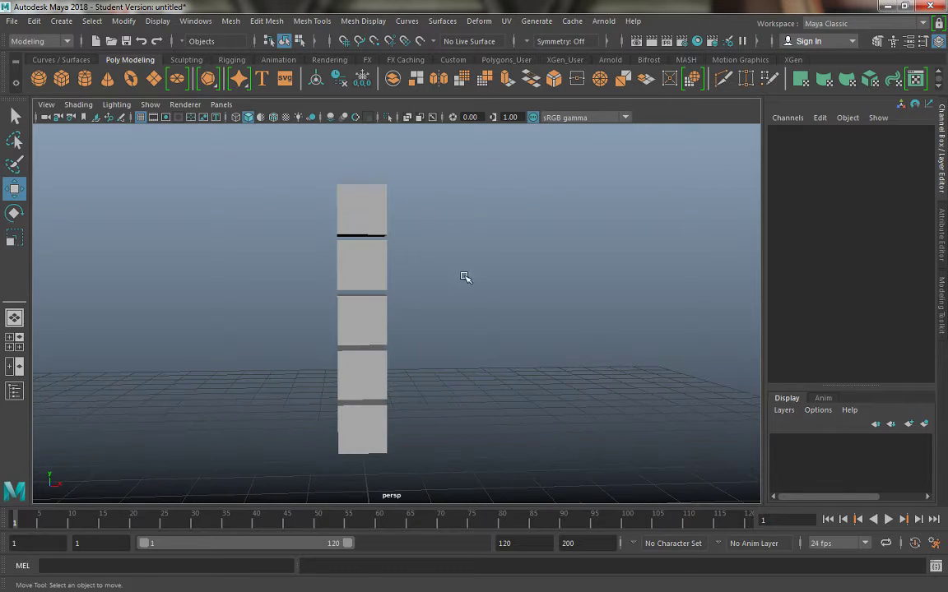
{"action": "left_click_drag", "start_coordinate": [327, 333], "coordinate": [453, 367], "text": "alt"}
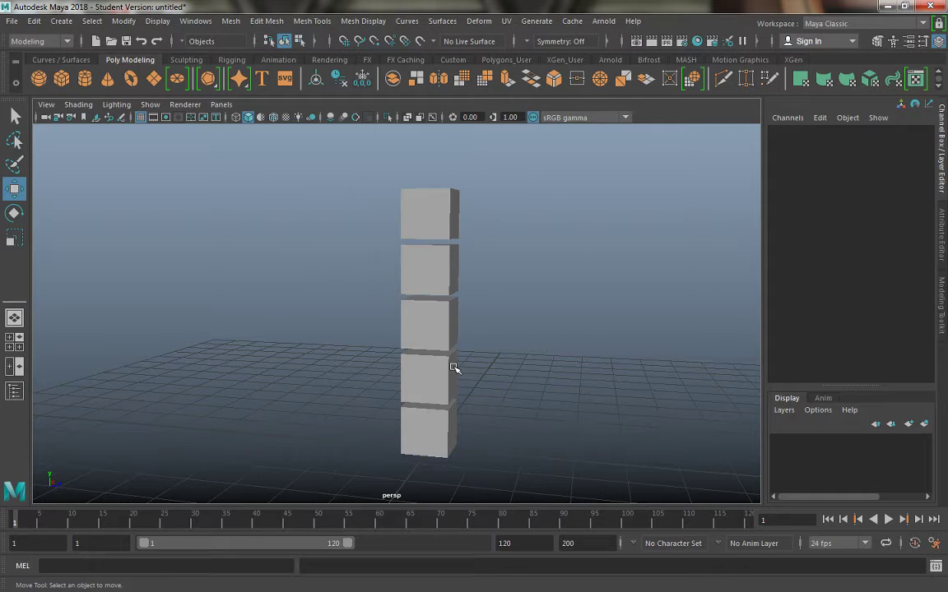
{"action": "left_click_drag", "start_coordinate": [439, 359], "coordinate": [500, 259], "text": "alt"}
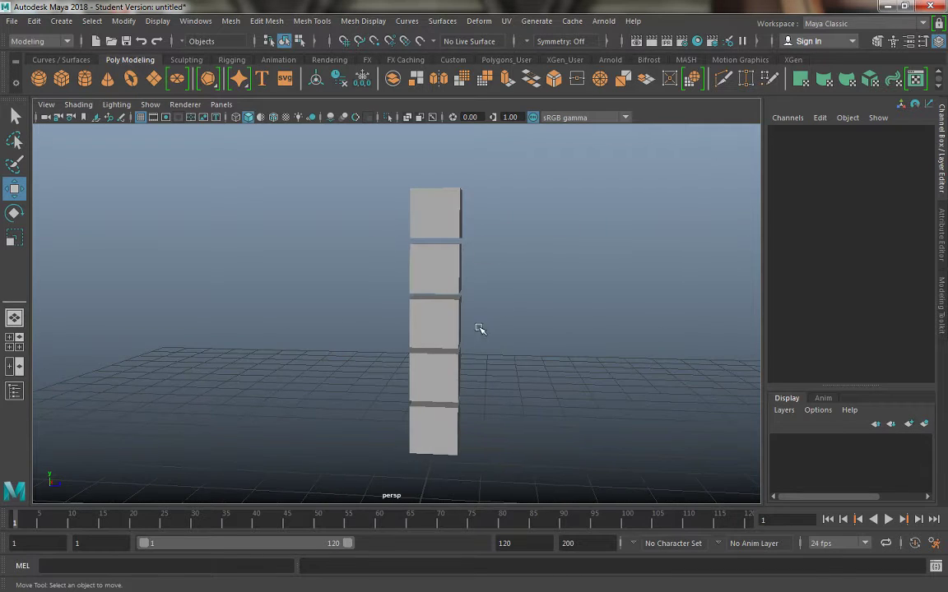
{"action": "left_click", "coordinate": [452, 226]}
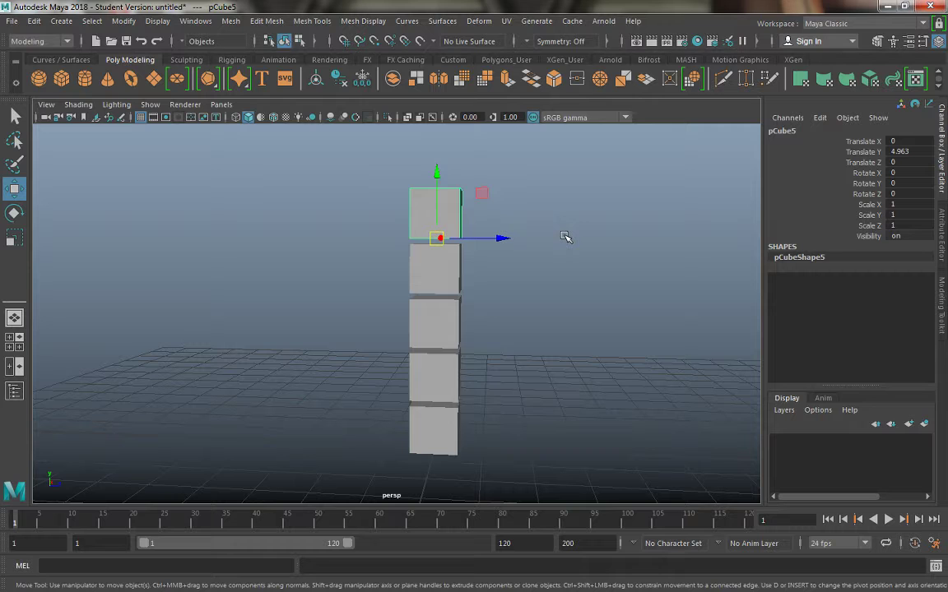
Parent the top cube of the stack to the cube directly below it and check the hierarchy by selecting the parent.
{"action": "left_click", "coordinate": [444, 278]}
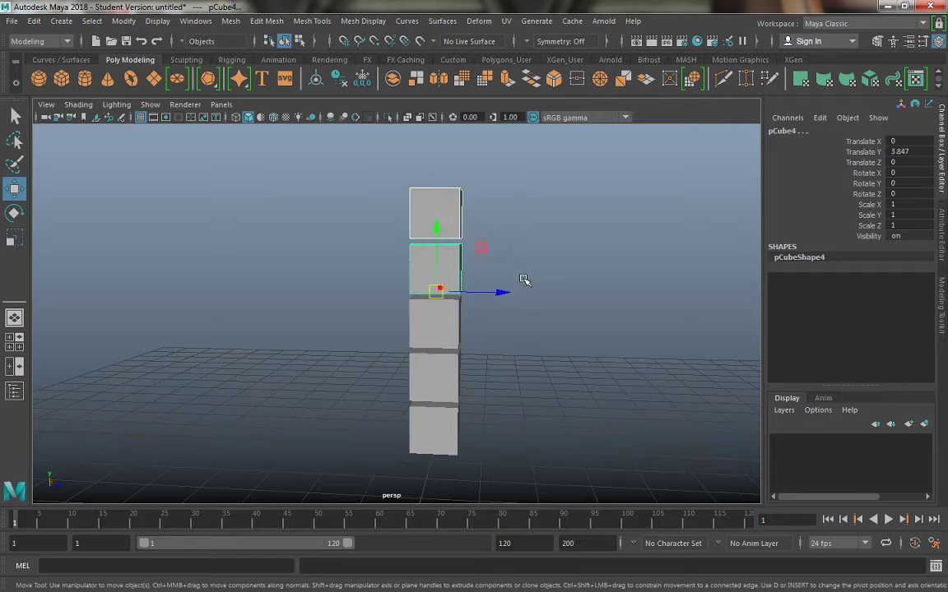
{"action": "key", "text": "p"}
{"action": "key", "text": "bracketleft"}
{"action": "key", "text": "p"}
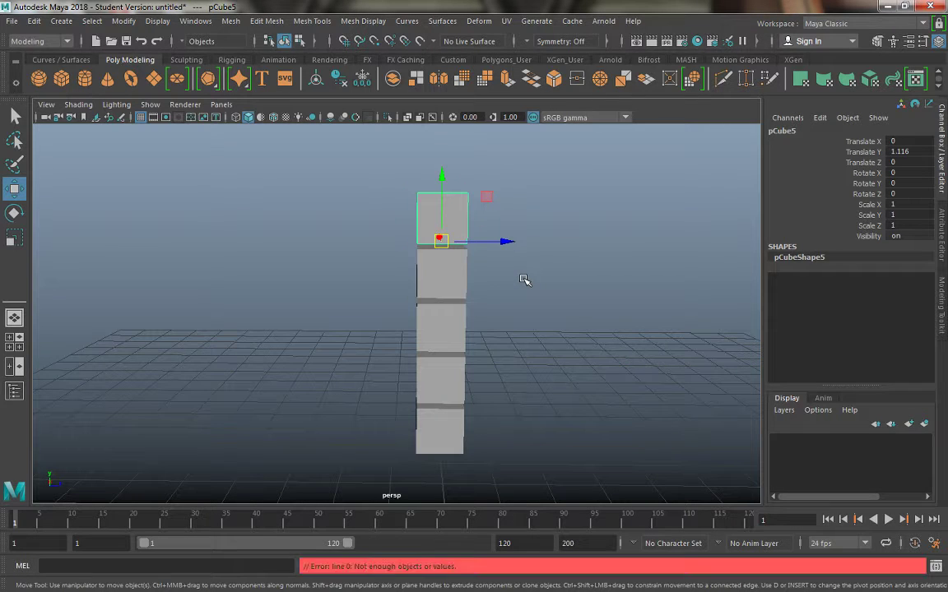
{"action": "left_click", "coordinate": [525, 281]}
{"action": "left_click", "coordinate": [435, 232]}
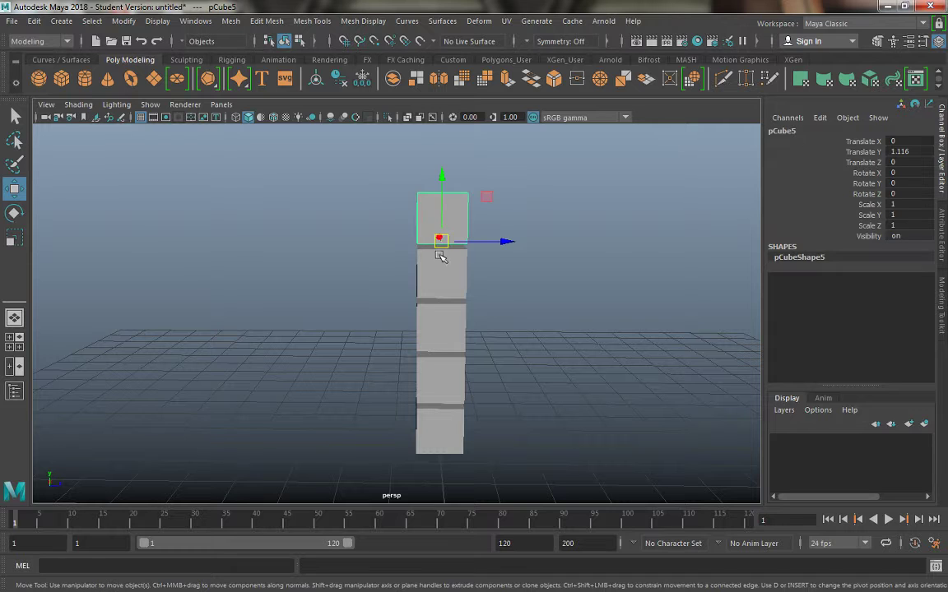
{"action": "left_click", "coordinate": [466, 277]}
{"action": "key", "text": "p"}
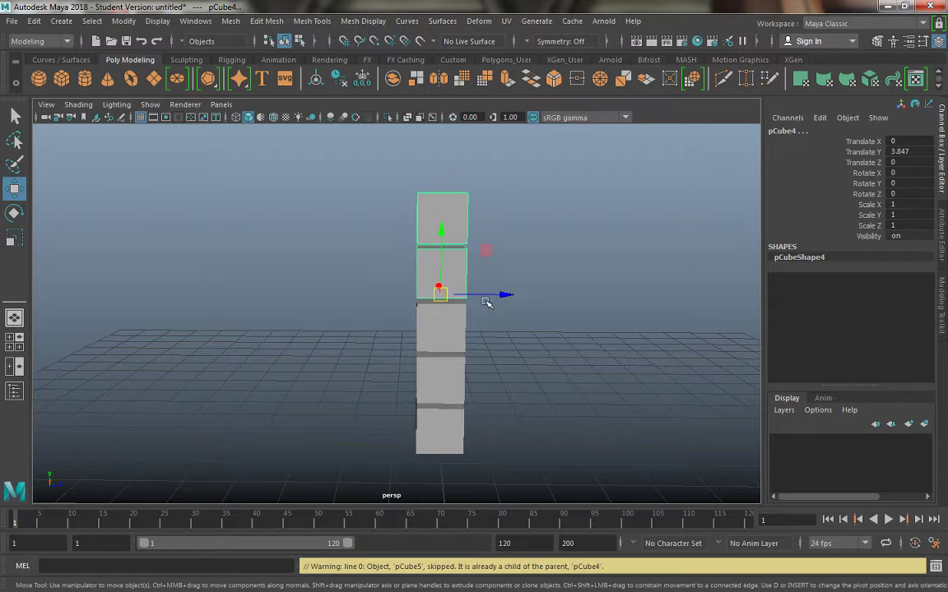
{"action": "left_click", "coordinate": [530, 346]}
{"action": "left_click", "coordinate": [451, 277]}
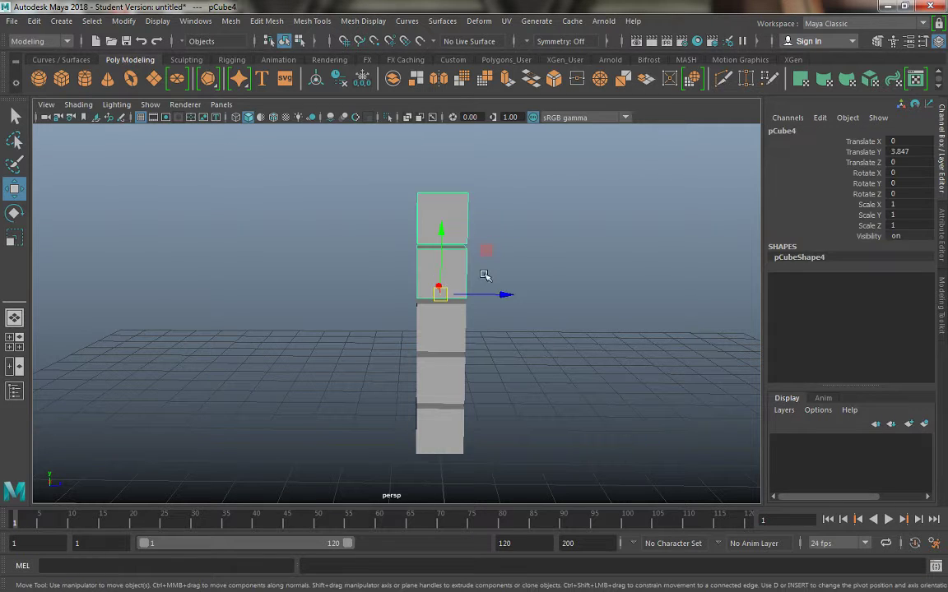
Parent each remaining cube to the cube beneath it, down to the bottom cube, forming one chained hierarchy.
{"action": "left_click", "coordinate": [445, 196]}
{"action": "left_click", "coordinate": [456, 285]}
{"action": "left_click", "coordinate": [436, 333], "text": "shift"}
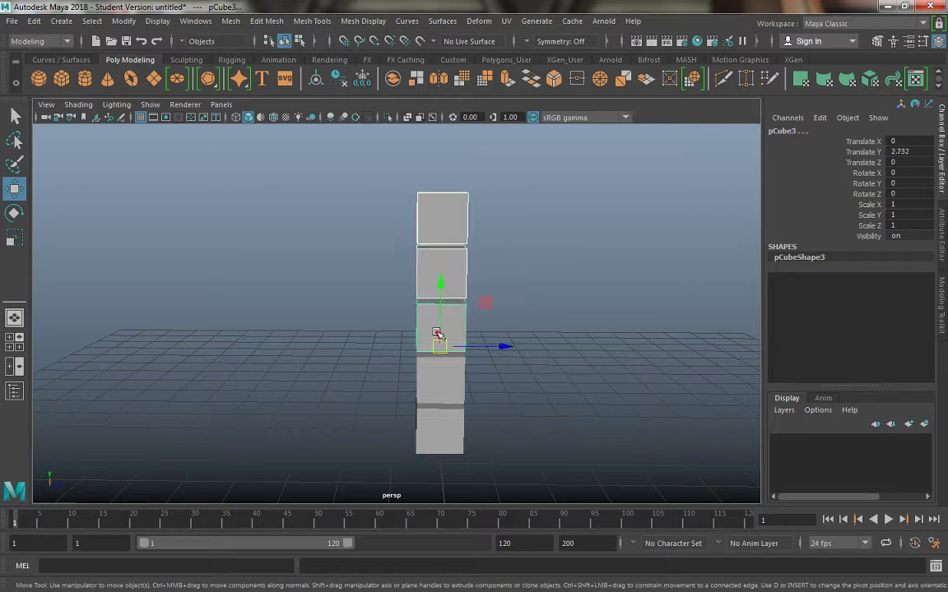
{"action": "left_click", "coordinate": [441, 381], "text": "shift"}
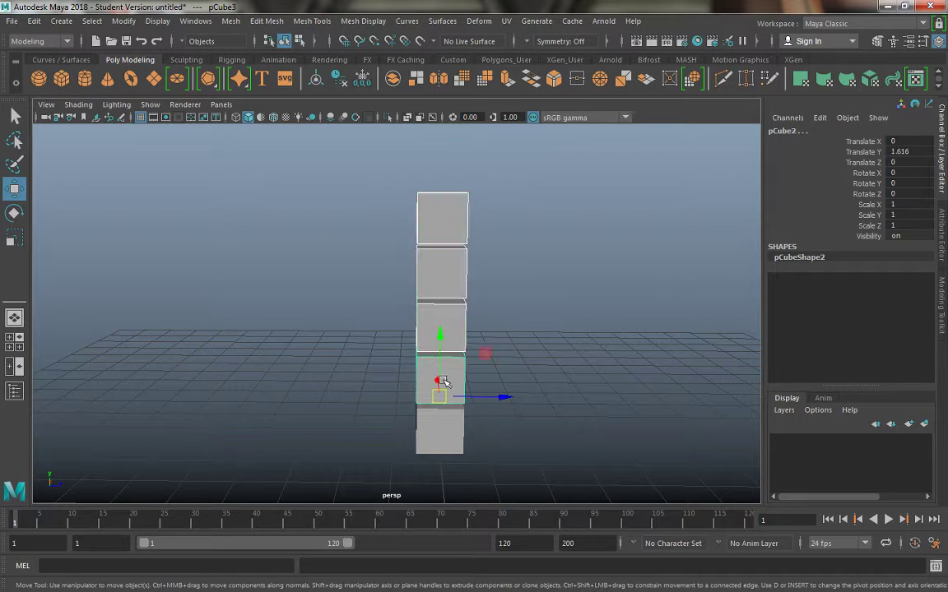
{"action": "left_click", "coordinate": [444, 382], "text": "shift"}
{"action": "left_click", "coordinate": [442, 384], "text": "shift"}
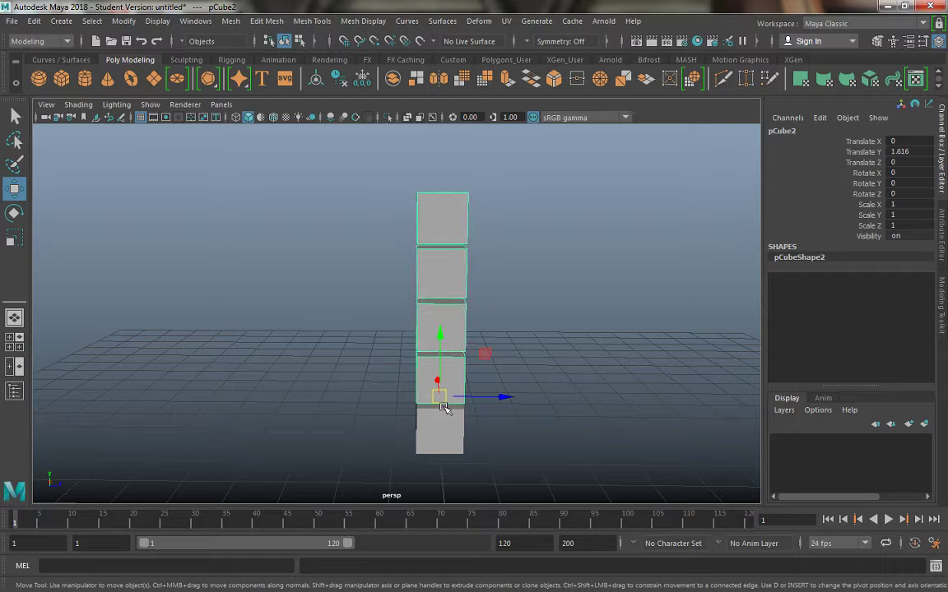
{"action": "left_click", "coordinate": [445, 433], "text": "shift"}
{"action": "key", "text": "p"}
{"action": "left_click", "coordinate": [451, 429]}
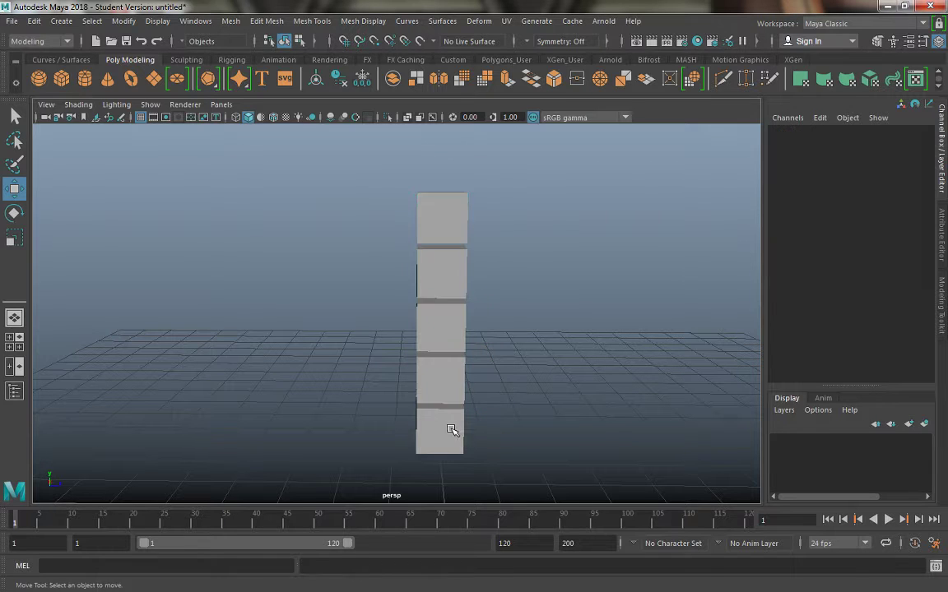
Check the parent chain by selecting the cubes one by one from the bottom of the stack to the top.
{"action": "left_click_drag", "start_coordinate": [531, 410], "coordinate": [470, 412], "text": "alt"}
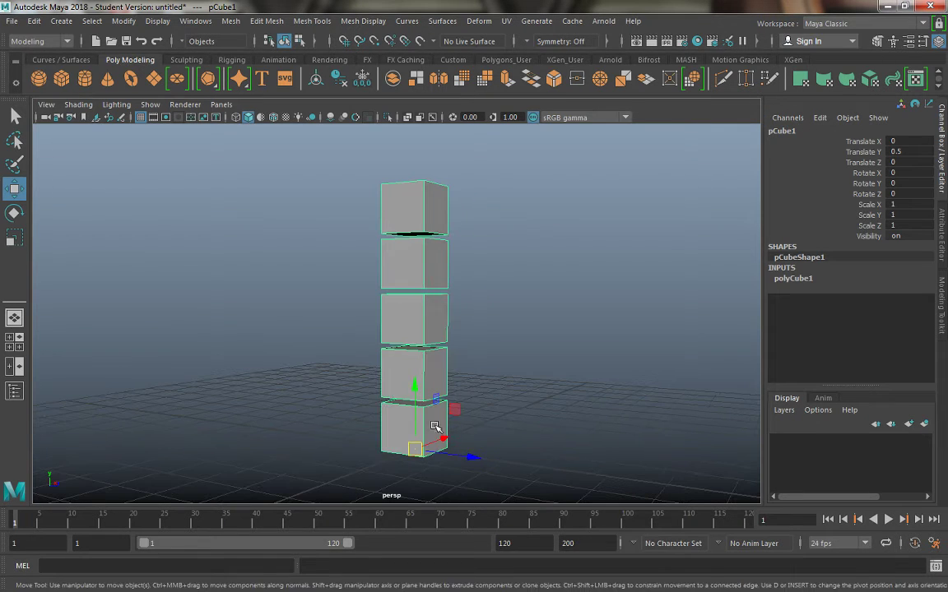
{"action": "left_click", "coordinate": [444, 380]}
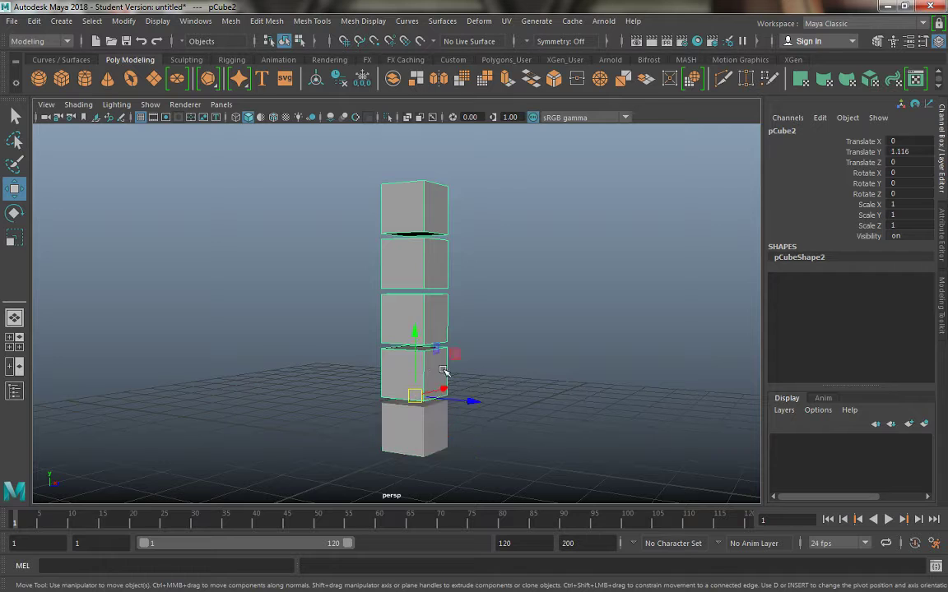
{"action": "left_click", "coordinate": [435, 319]}
{"action": "left_click", "coordinate": [436, 262]}
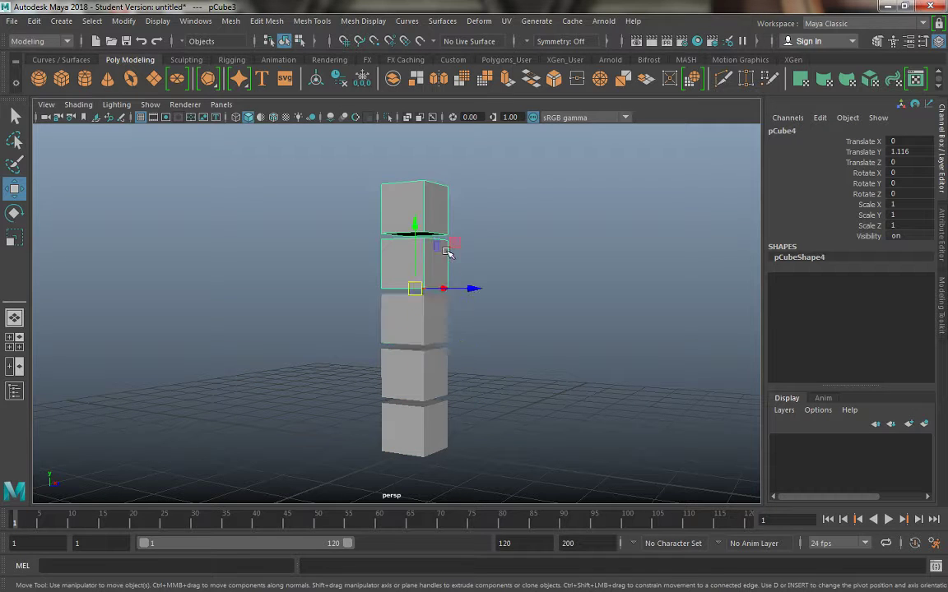
{"action": "left_click", "coordinate": [430, 208]}
Try timeline playback and scrub to frame 58 with the top cube selected.
{"action": "left_click_drag", "start_coordinate": [382, 210], "coordinate": [406, 316], "text": "alt"}
{"action": "key", "text": "alt+v"}
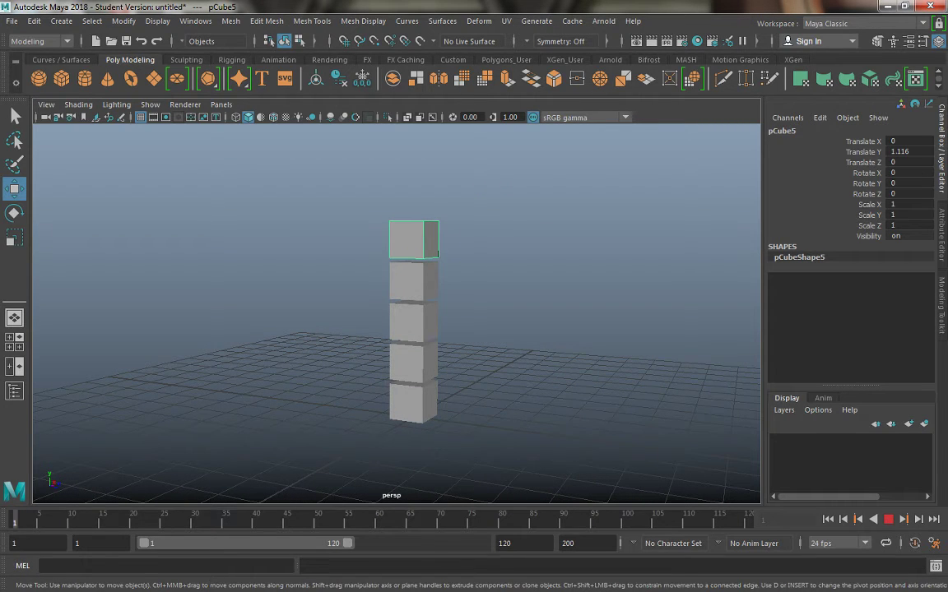
{"action": "left_click", "coordinate": [14, 520]}
{"action": "left_click_drag", "start_coordinate": [20, 526], "coordinate": [367, 525]}
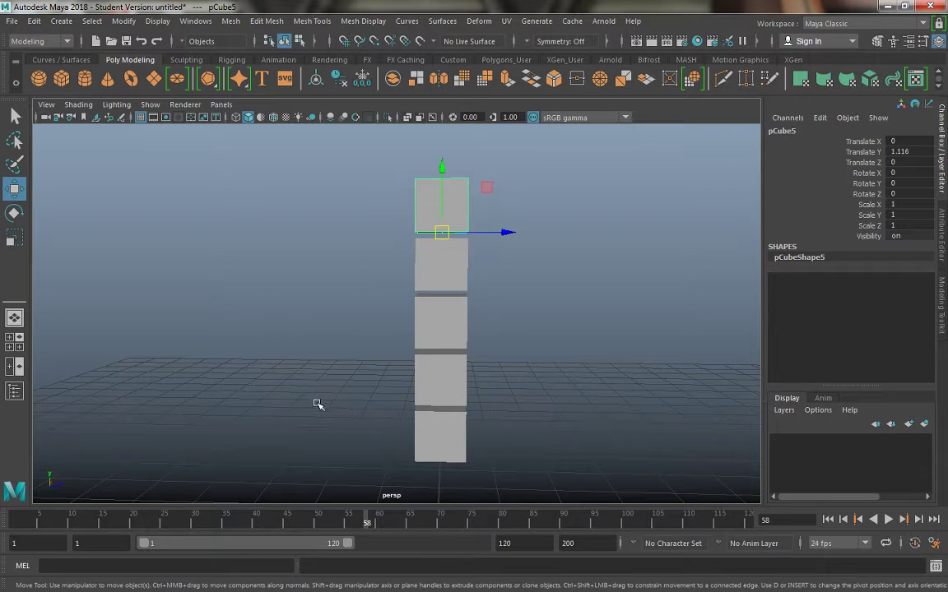
{"action": "scroll", "coordinate": [342, 409], "scroll_direction": "down", "scroll_amount": 3}
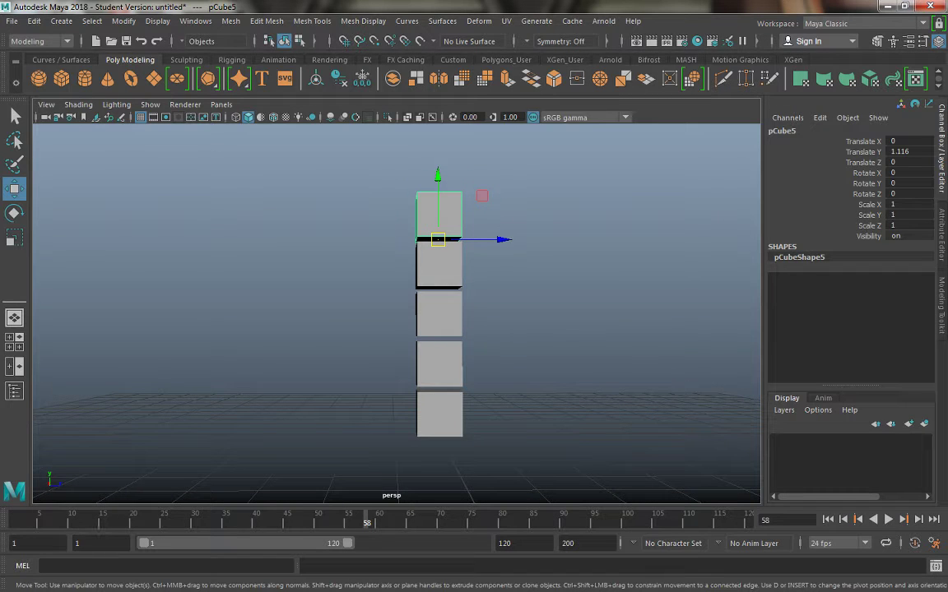
{"action": "middle_click_drag", "start_coordinate": [299, 441], "coordinate": [248, 410], "text": "alt"}
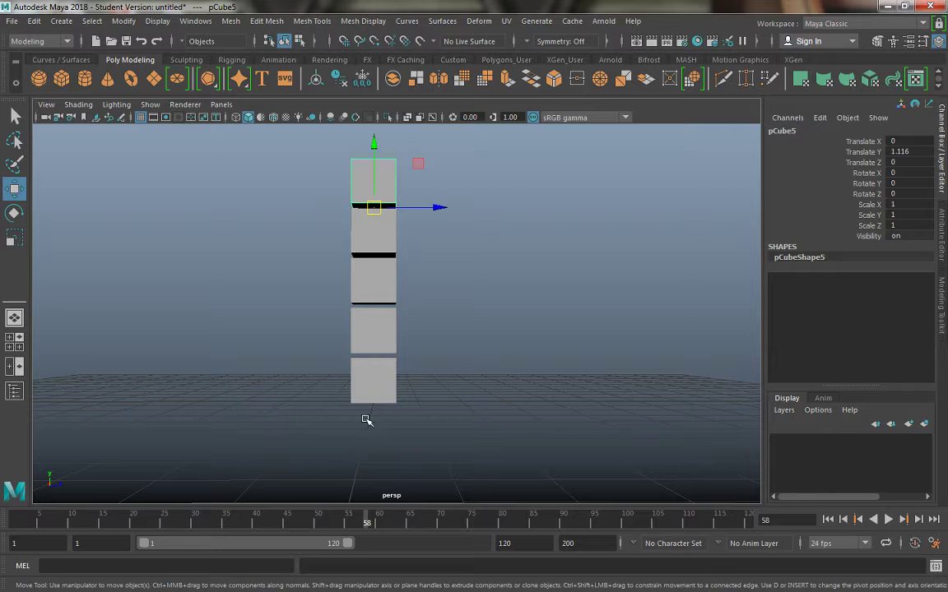
Move the timeline to frame 10 and undo the recent selection changes back to the bottom parent cube.
{"action": "mouse_move", "coordinate": [63, 520]}
{"action": "left_mouse_down"}
{"action": "mouse_move", "coordinate": [17, 521]}
{"action": "mouse_move", "coordinate": [70, 527]}
{"action": "left_mouse_up"}
{"action": "key", "text": "ctrl+z"}
{"action": "key", "text": "ctrl+z"}
{"action": "key", "text": "ctrl+z"}
{"action": "key", "text": "ctrl+z"}
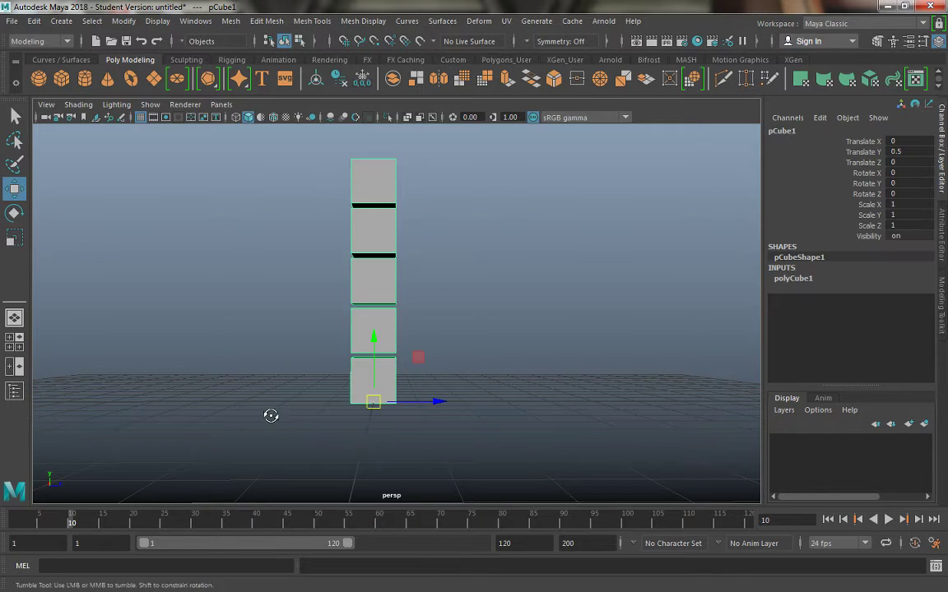
{"action": "left_click_drag", "start_coordinate": [276, 335], "coordinate": [263, 215], "text": "alt"}
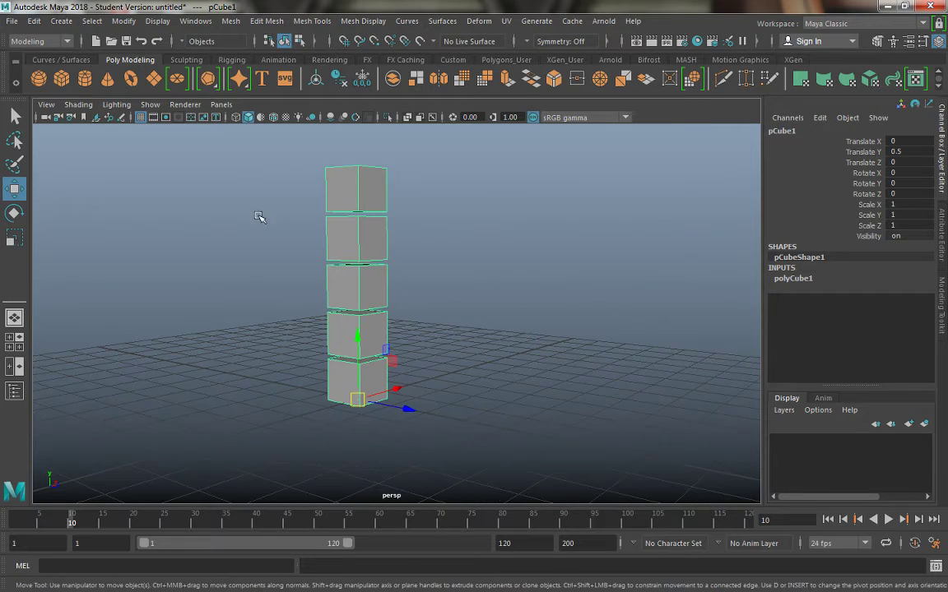
{"action": "left_click_drag", "start_coordinate": [315, 326], "coordinate": [269, 329], "text": "alt"}
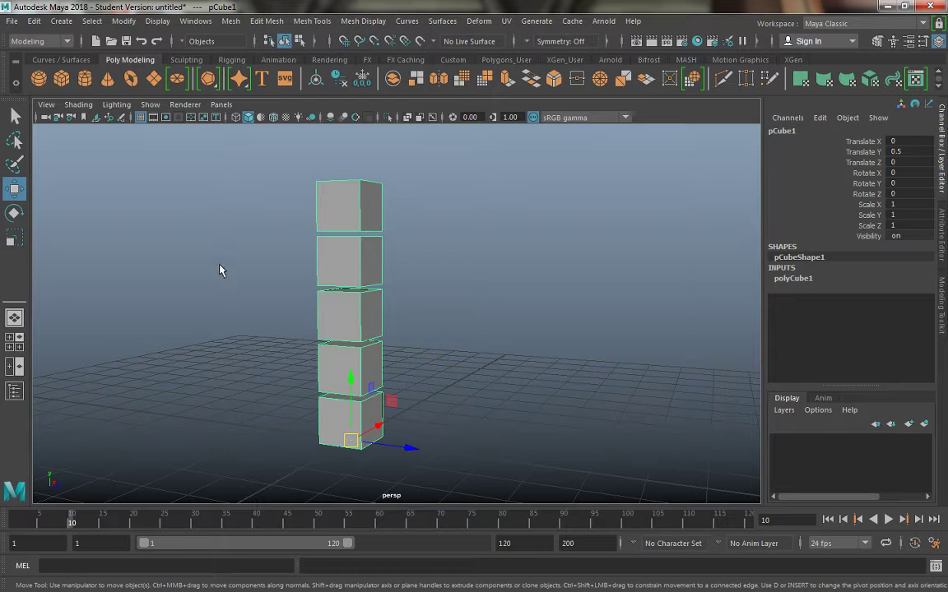
Start saving the scene under a new name and create the folder Parenting_Animating_Layers_Groups inside 3D_Modeling_1_Online for it.
{"action": "key", "text": "ctrl+shift+s"}
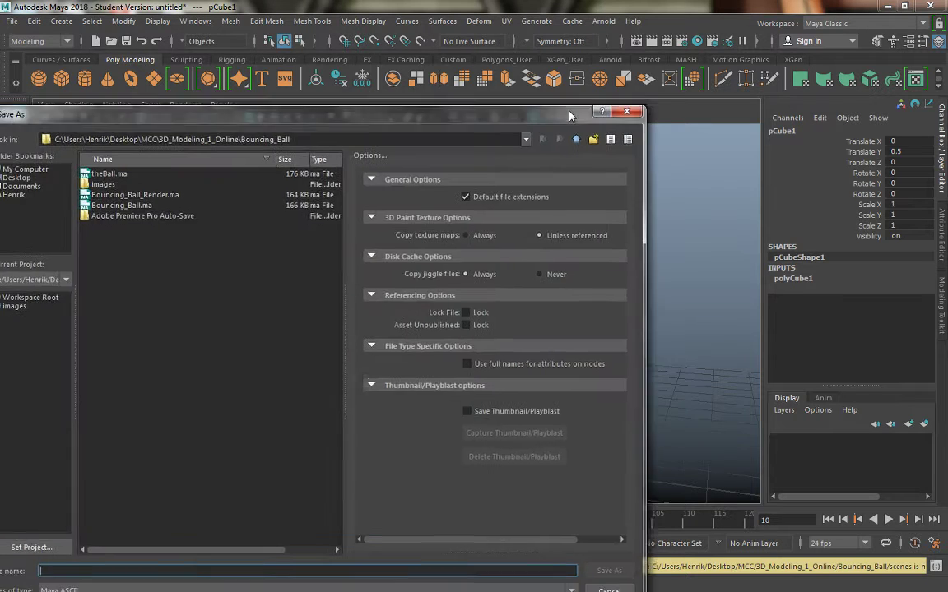
{"action": "left_click", "coordinate": [596, 132]}
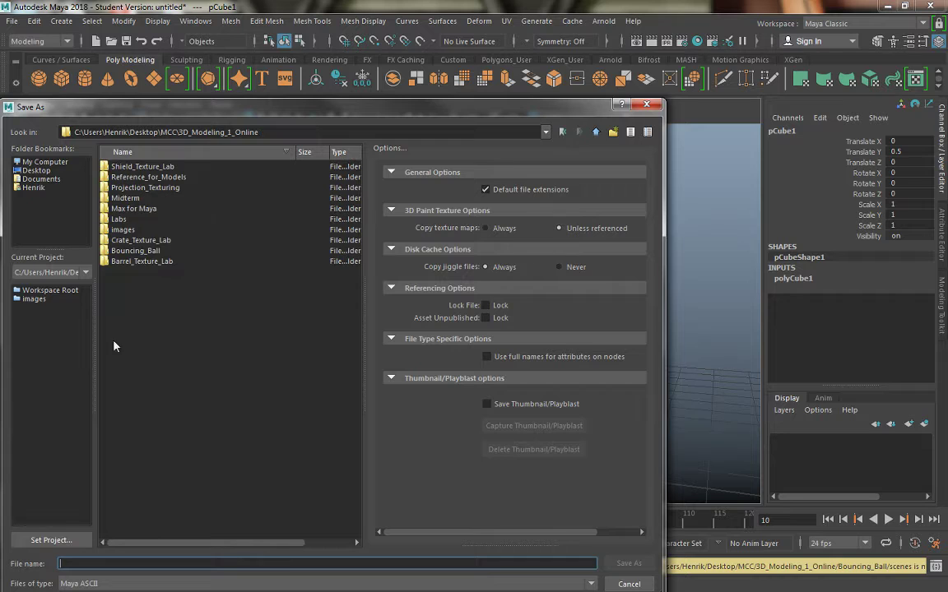
{"action": "right_click", "coordinate": [172, 396]}
{"action": "left_click", "coordinate": [193, 411]}
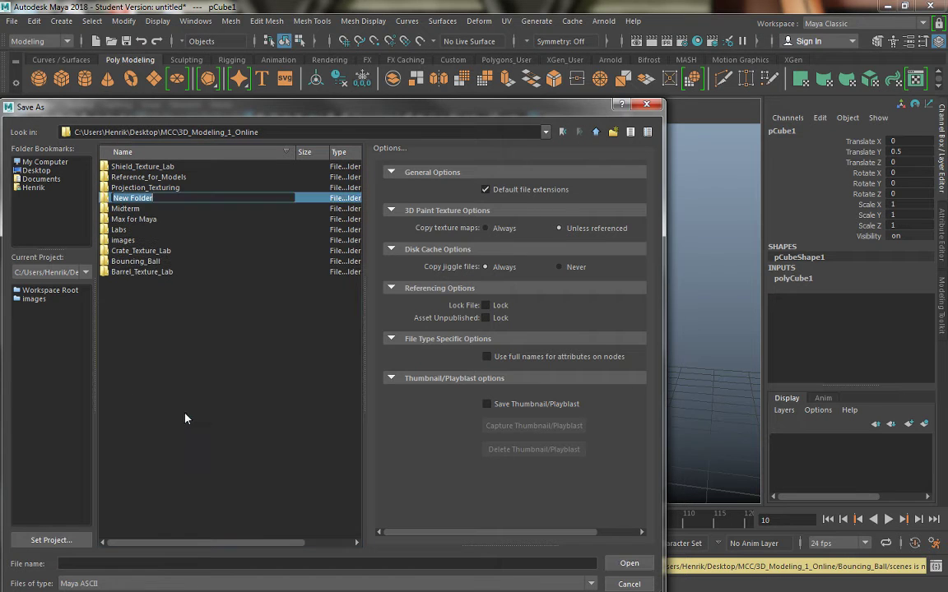
{"action": "type", "text": "Parenting_Animating_Lay"}
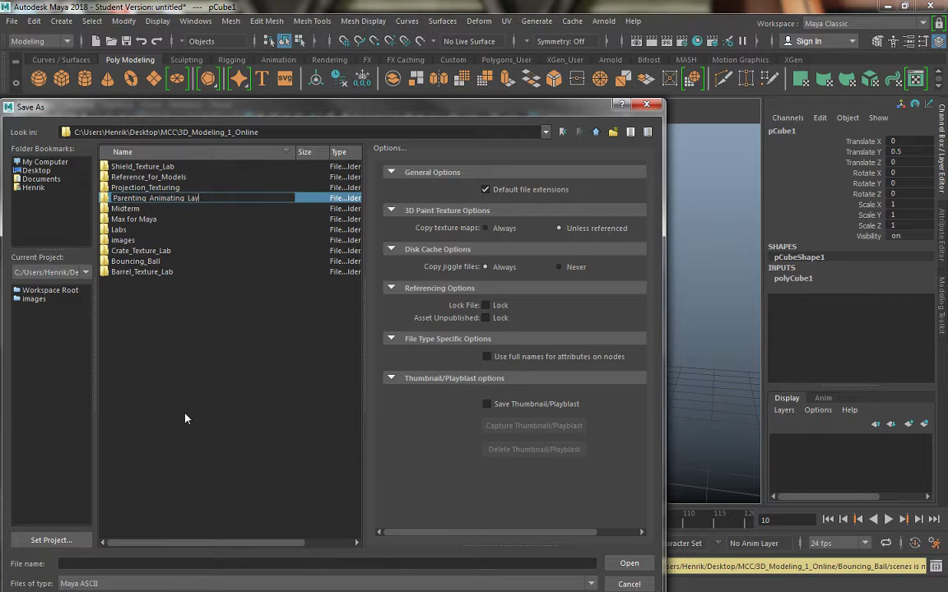
{"action": "type", "text": "ers_Groups"}
{"action": "key", "text": "Return"}
Save the scene as the Maya ASCII file Parenting_Groups_Layer_Animating, accepting the student version notice.
{"action": "left_click", "coordinate": [223, 563]}
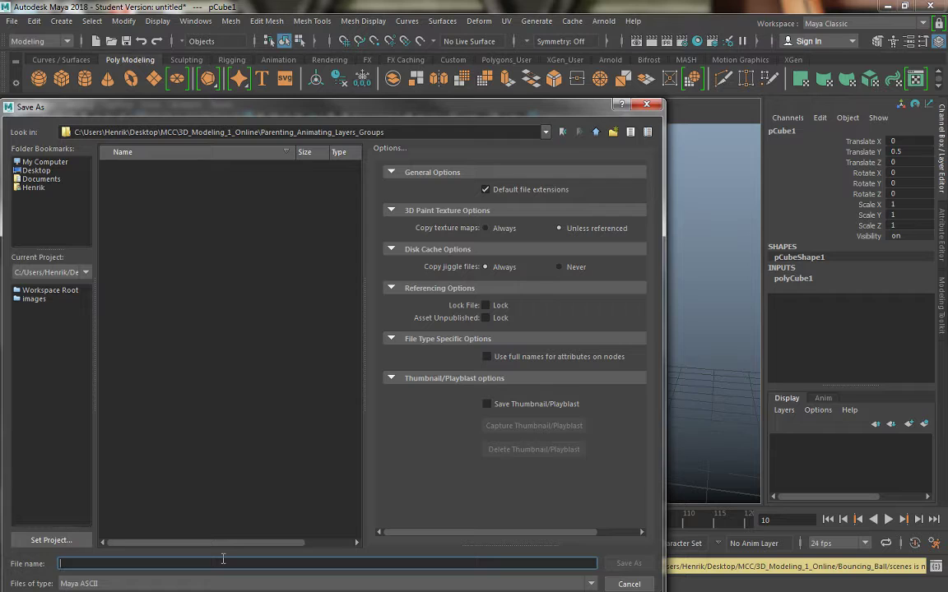
{"action": "type", "text": "Parenting_Groups_Layer_Animatin"}
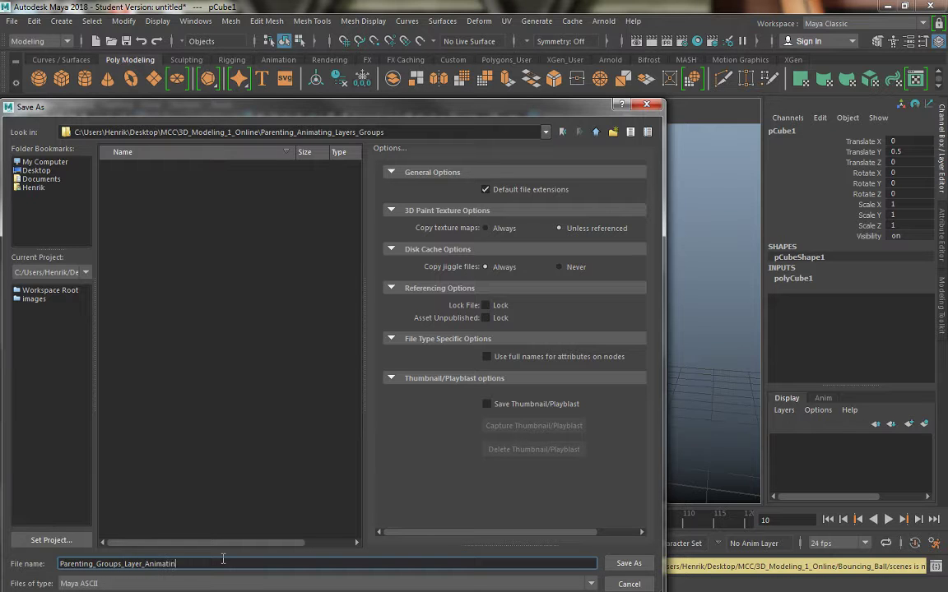
{"action": "key", "text": "Return"}
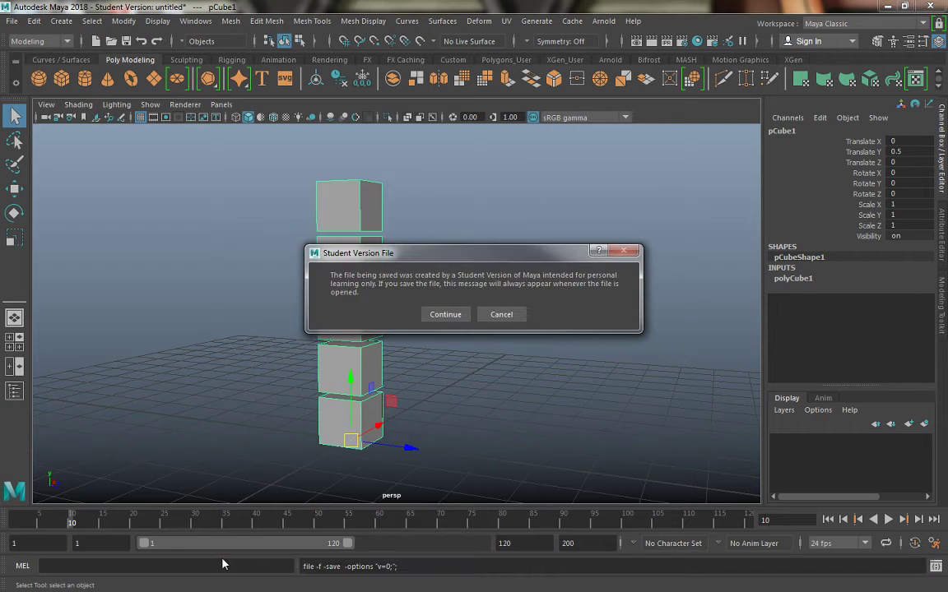
{"action": "left_click", "coordinate": [445, 315]}
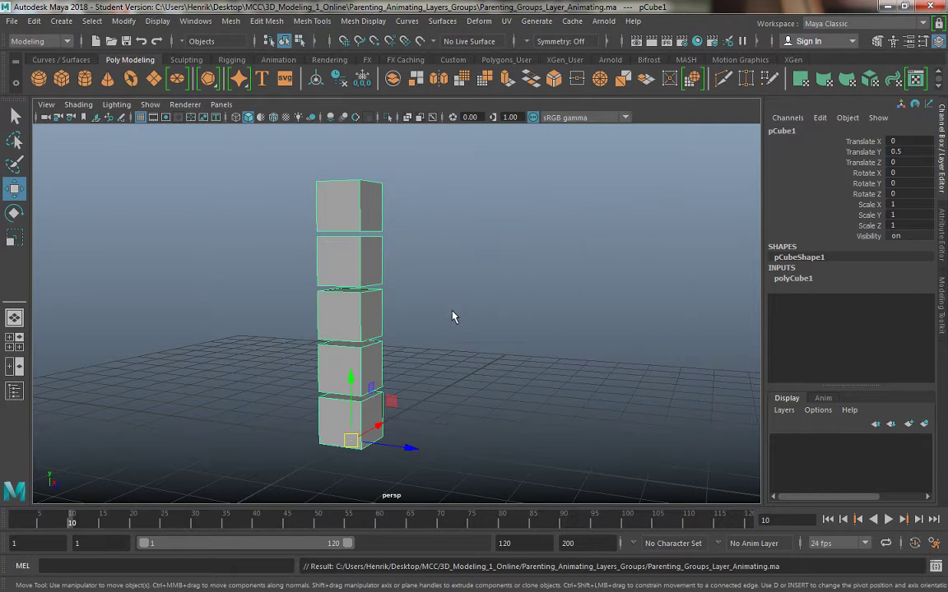
Save the scene again in the same folder as the Maya Binary file Parenting_Groups_Layer_Animating.mb, accepting the student version notice.
{"action": "key", "text": "ctrl+shift+s"}
{"action": "left_click_drag", "start_coordinate": [96, 275], "coordinate": [707, 138]}
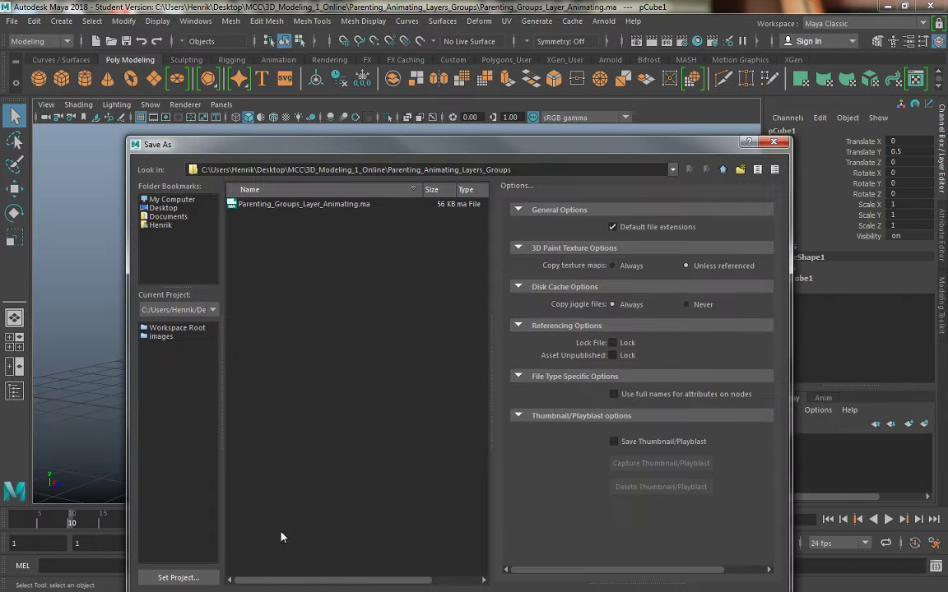
{"action": "left_click_drag", "start_coordinate": [342, 149], "coordinate": [321, 80]}
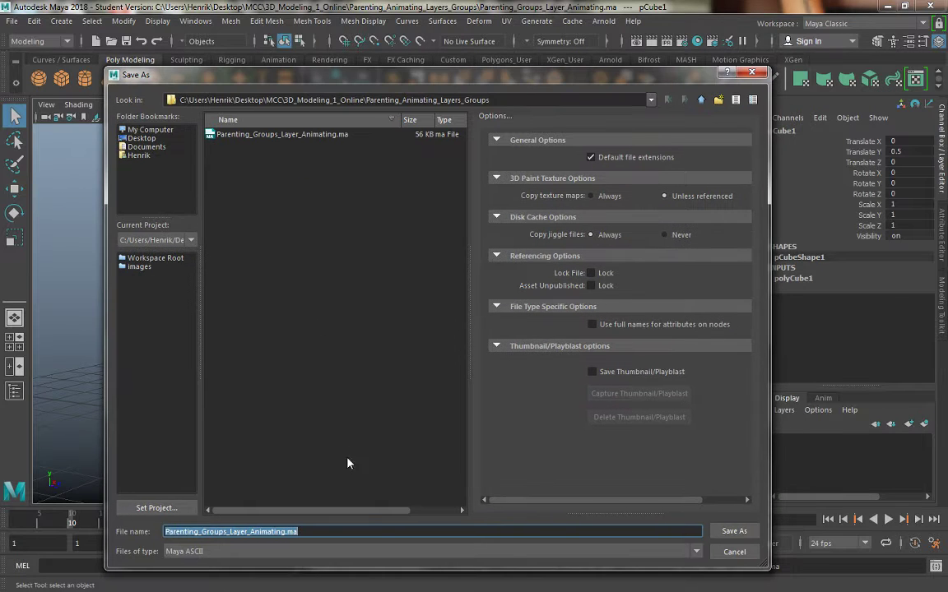
{"action": "left_click", "coordinate": [332, 553]}
{"action": "left_click", "coordinate": [294, 574]}
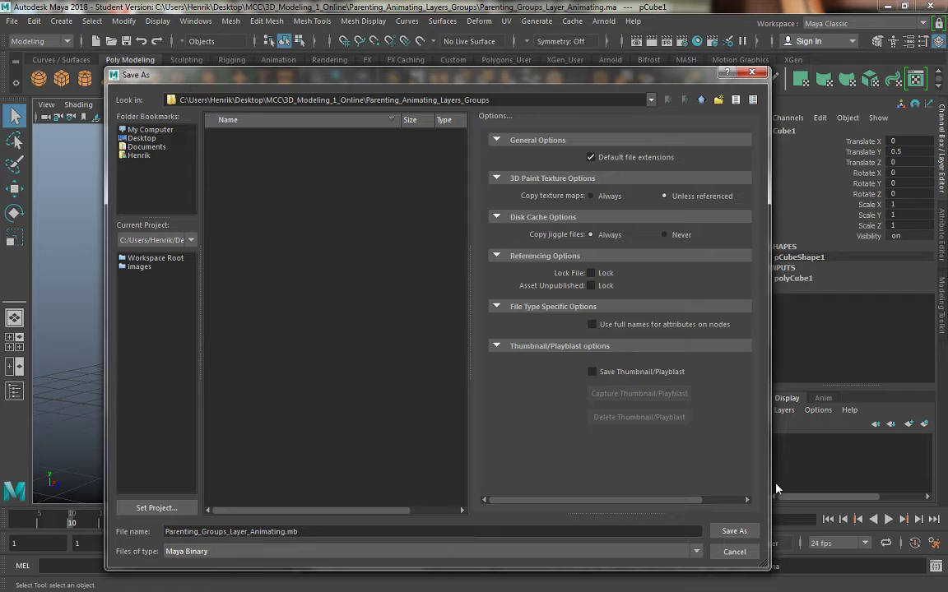
{"action": "left_click", "coordinate": [734, 531]}
{"action": "left_click", "coordinate": [444, 312]}
Return the timeline to frame 1 and clear the selection of the cube hierarchy.
{"action": "key", "text": "w"}
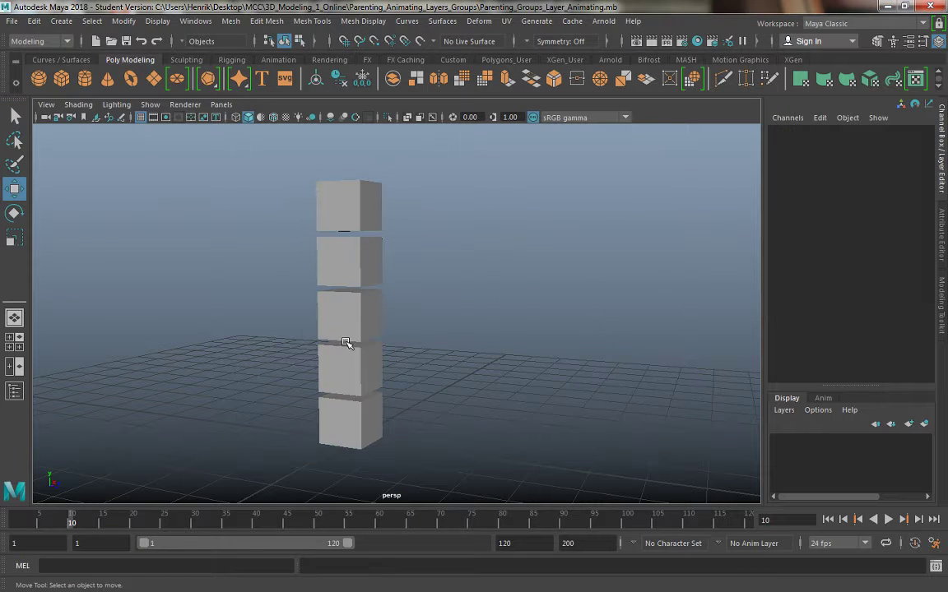
{"action": "left_click", "coordinate": [346, 342]}
{"action": "left_click_drag", "start_coordinate": [197, 396], "coordinate": [121, 362], "text": "alt"}
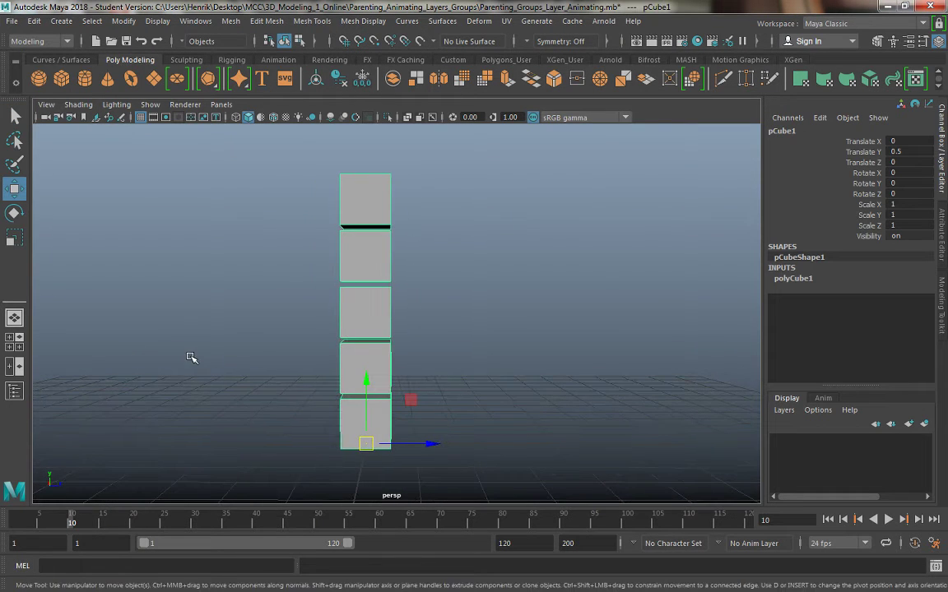
{"action": "left_click_drag", "start_coordinate": [190, 358], "coordinate": [452, 384], "text": "alt"}
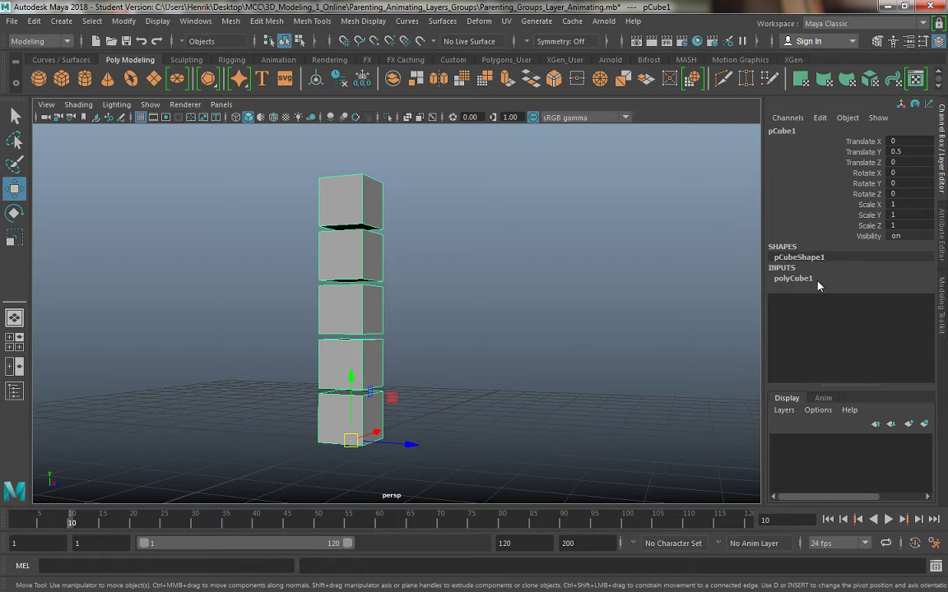
{"action": "left_click_drag", "start_coordinate": [523, 353], "coordinate": [541, 355], "text": "alt"}
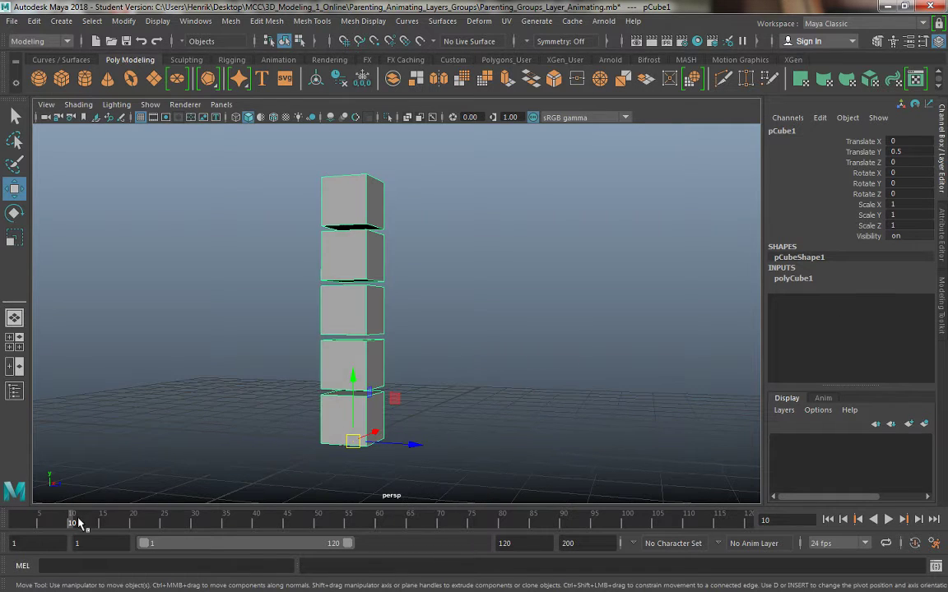
{"action": "left_click_drag", "start_coordinate": [79, 521], "coordinate": [6, 522]}
{"action": "left_click", "coordinate": [262, 226]}
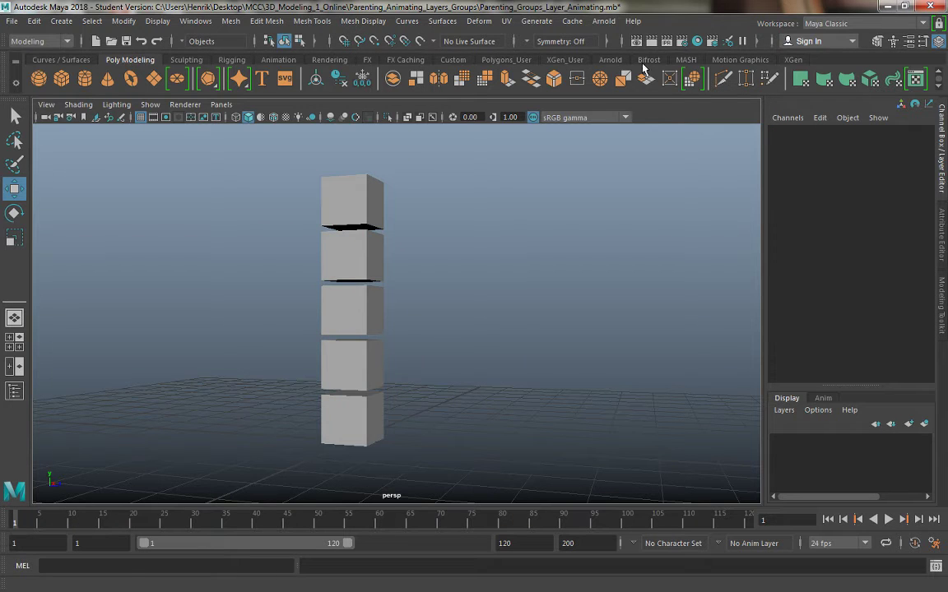
Create a quick select set named CALL from all five cubes and add it to the Custom shelf.
{"action": "left_click", "coordinate": [460, 61]}
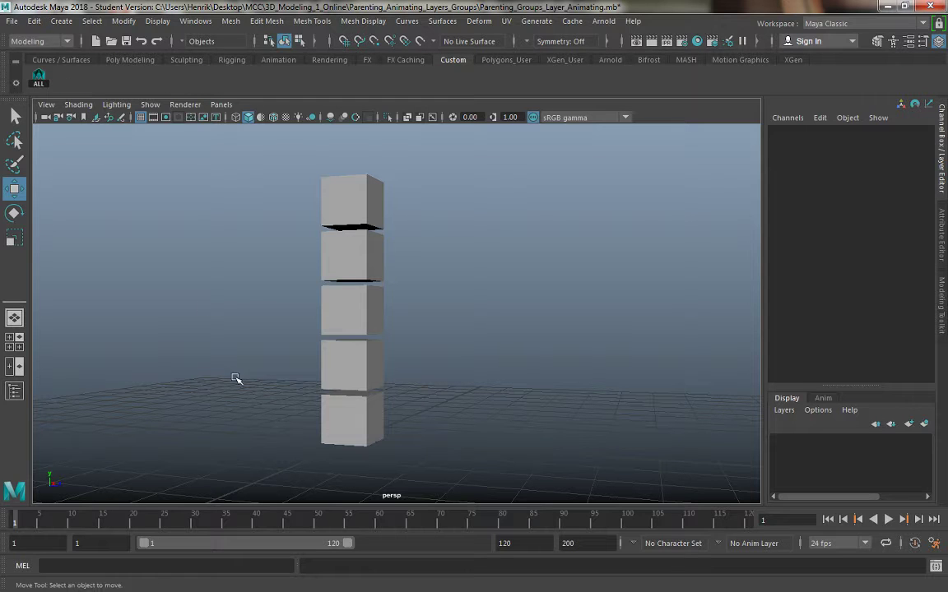
{"action": "left_click", "coordinate": [339, 179]}
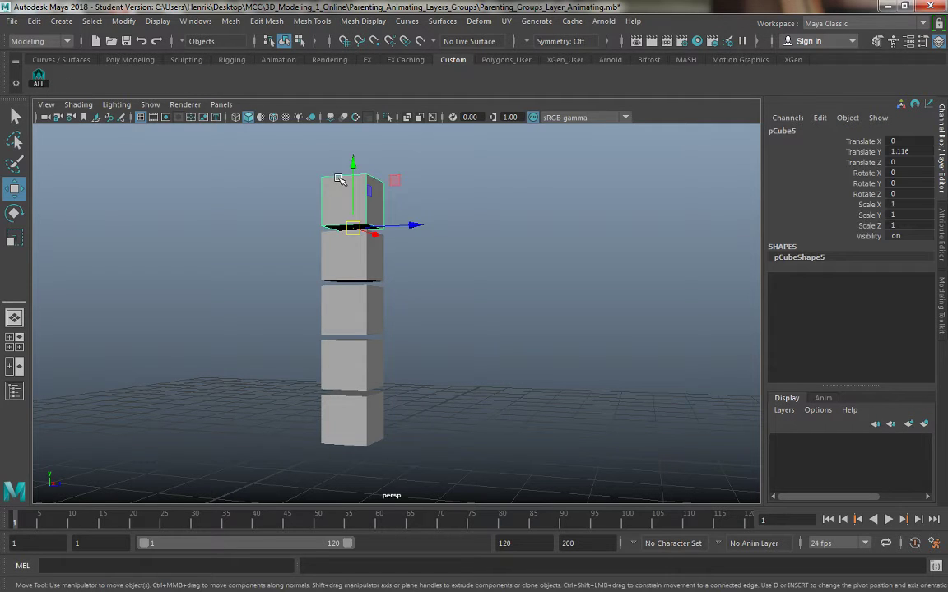
{"action": "left_click", "coordinate": [338, 254], "text": "shift"}
{"action": "left_click", "coordinate": [329, 314], "text": "shift"}
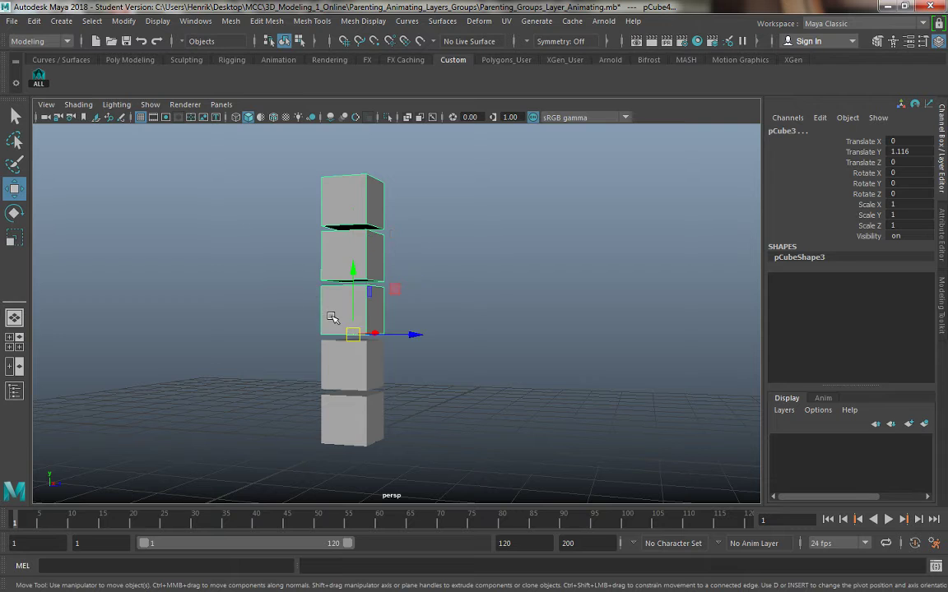
{"action": "left_click", "coordinate": [329, 360], "text": "shift"}
{"action": "left_click", "coordinate": [328, 411], "text": "shift"}
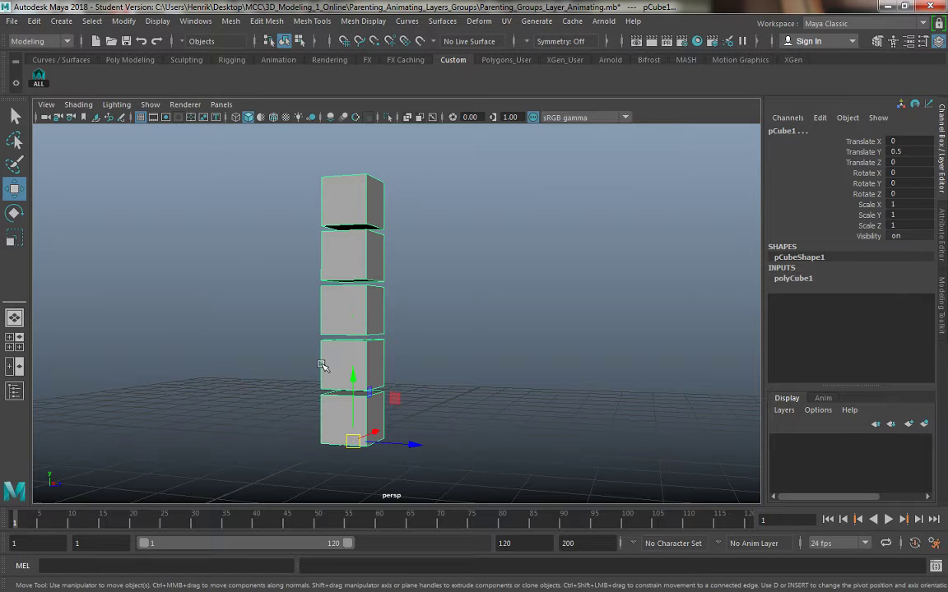
{"action": "left_click", "coordinate": [12, 21]}
{"action": "left_click", "coordinate": [12, 20]}
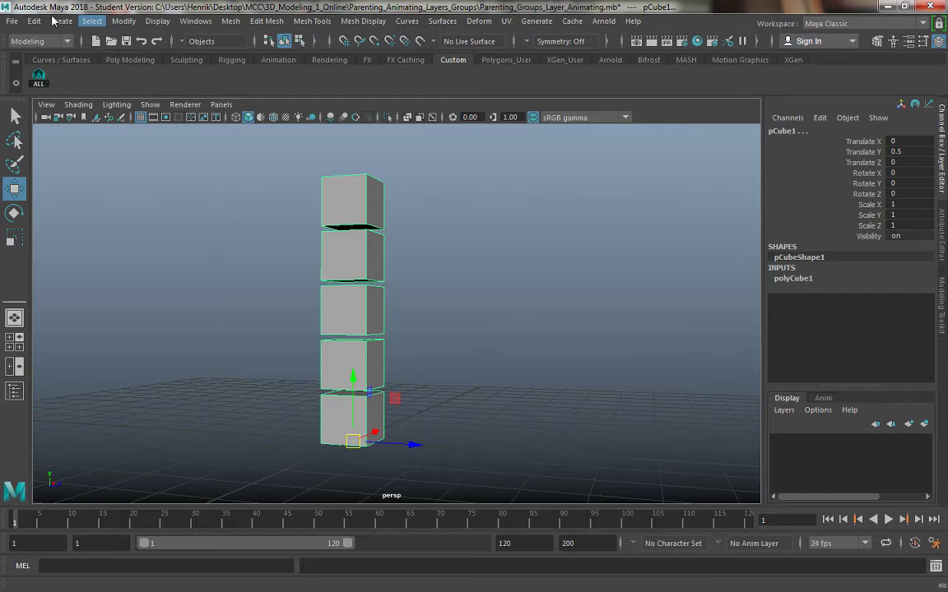
{"action": "left_click", "coordinate": [57, 21]}
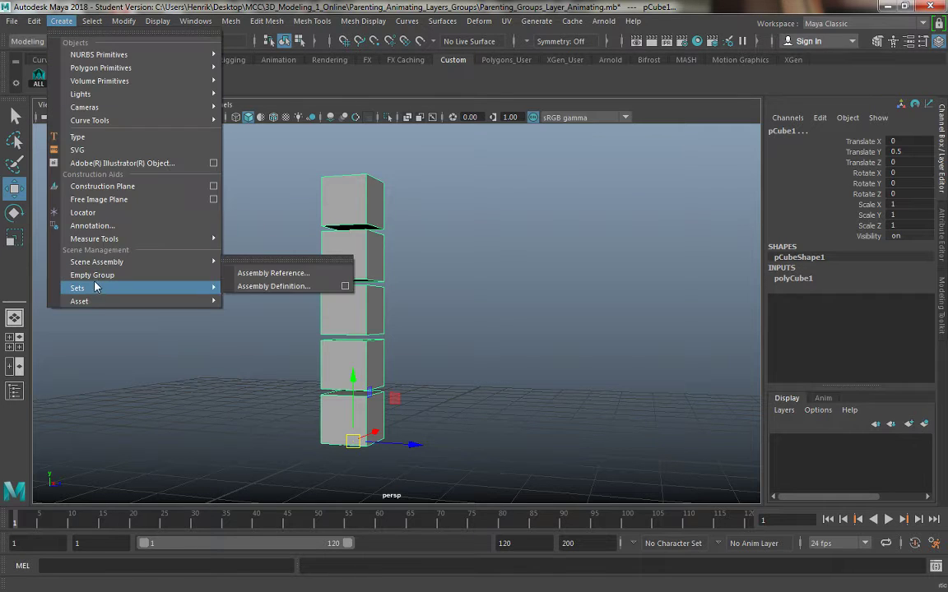
{"action": "mouse_move", "coordinate": [198, 288]}
{"action": "left_click", "coordinate": [263, 325]}
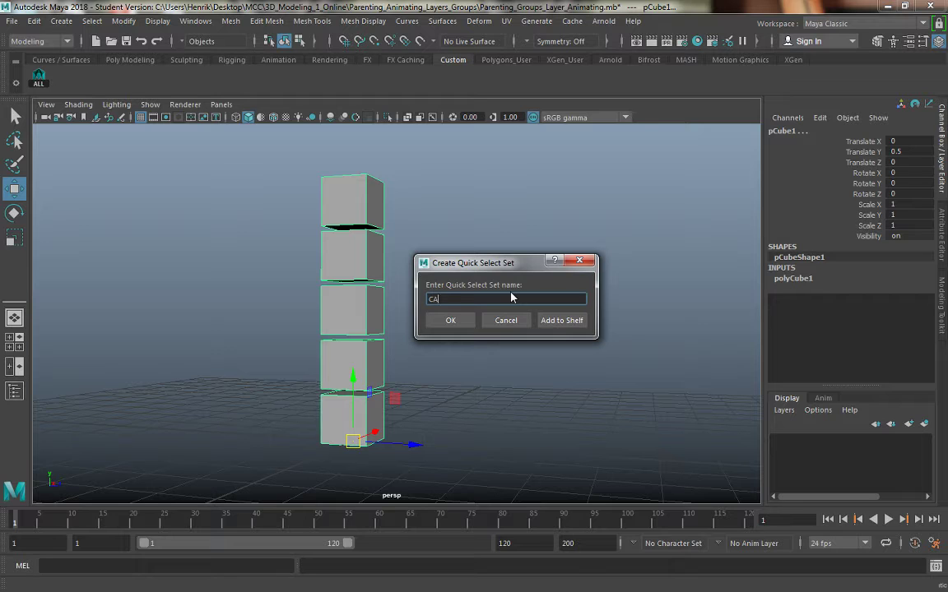
{"action": "left_click", "coordinate": [561, 320]}
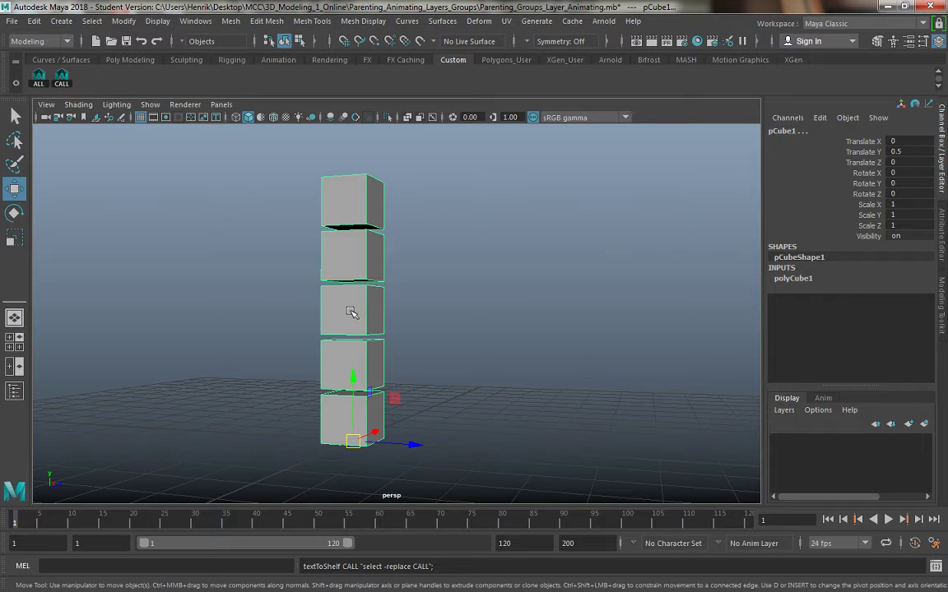
Try rotating the bottom cube about X in the perspective and side views, undoing each rotation.
{"action": "left_click", "coordinate": [429, 320]}
{"action": "left_click_drag", "start_coordinate": [338, 377], "coordinate": [319, 379], "text": "alt"}
{"action": "left_click", "coordinate": [362, 424]}
{"action": "left_click_drag", "start_coordinate": [470, 404], "coordinate": [443, 331], "text": "alt"}
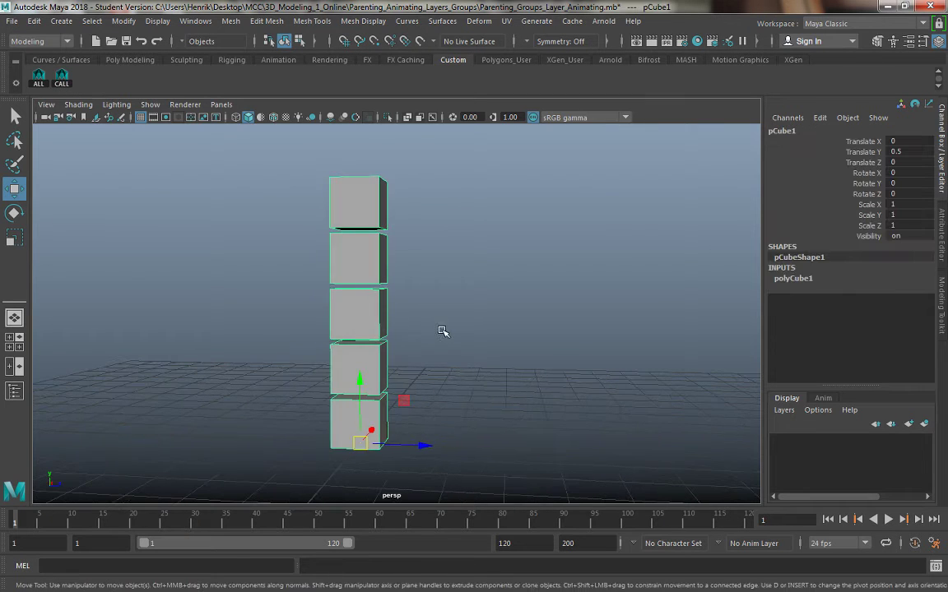
{"action": "key", "text": "e"}
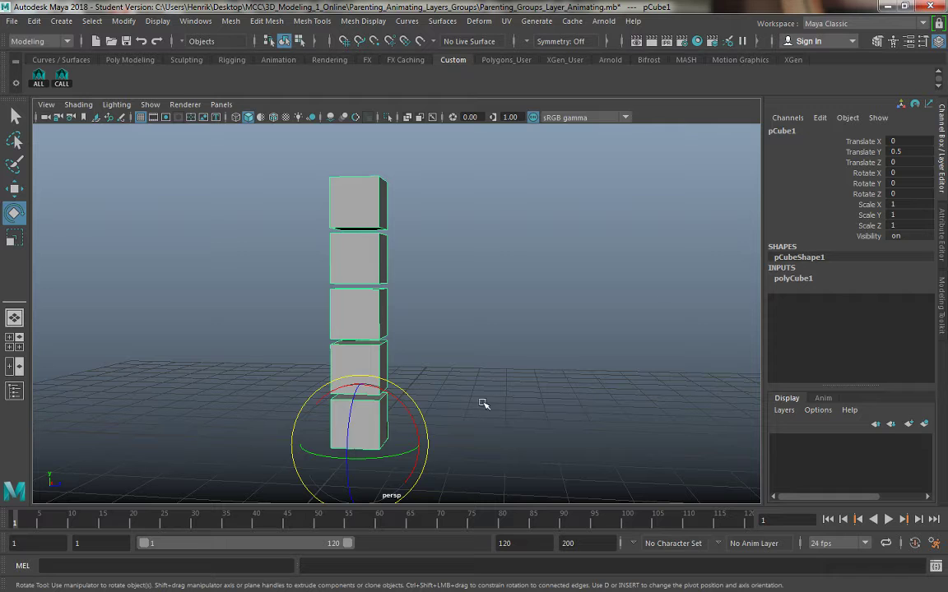
{"action": "left_click", "coordinate": [866, 173]}
{"action": "middle_click_drag", "start_coordinate": [551, 257], "coordinate": [483, 253]}
{"action": "key", "text": "ctrl+z"}
{"action": "key", "text": "space"}
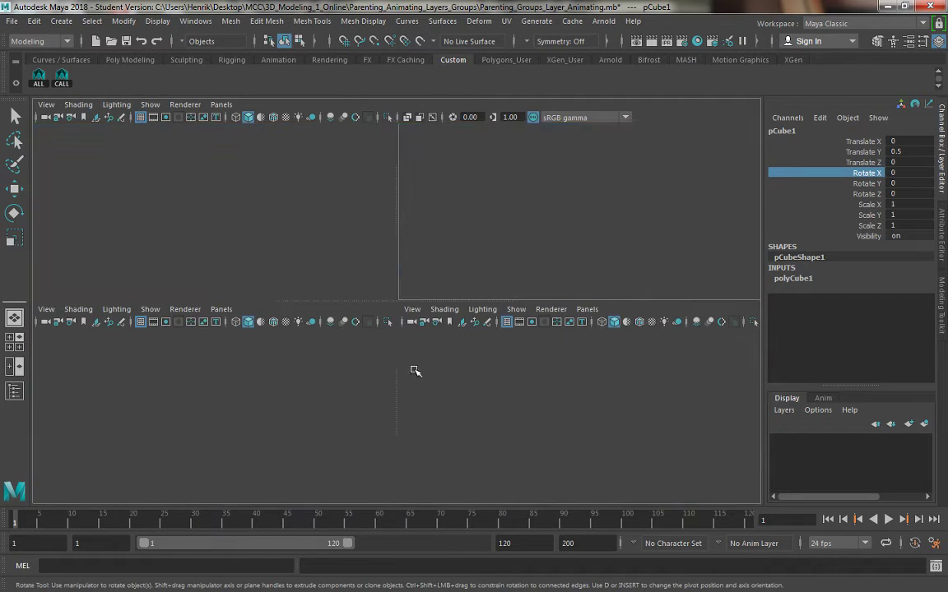
{"action": "key", "text": "space"}
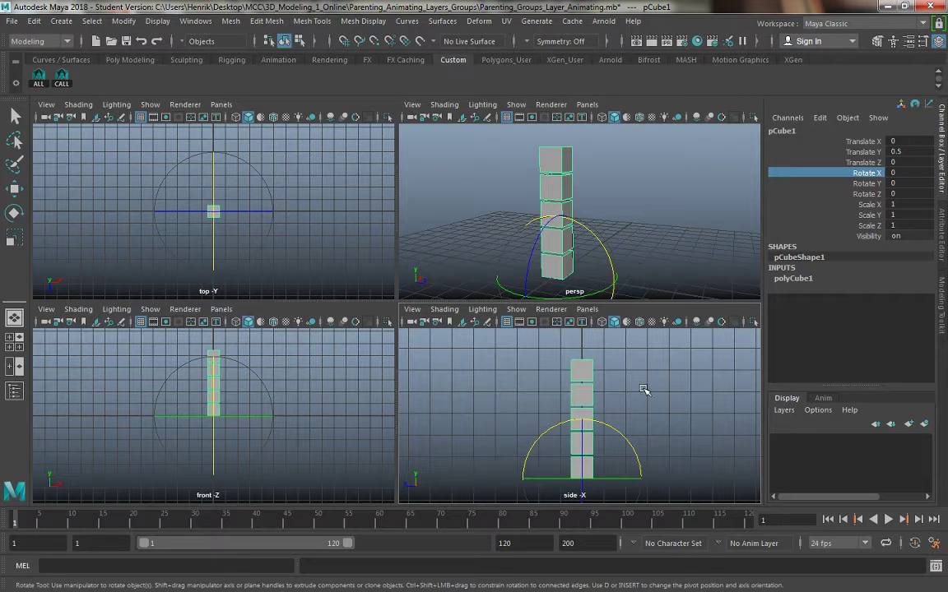
{"action": "middle_click_drag", "start_coordinate": [644, 390], "coordinate": [619, 393]}
{"action": "key", "text": "ctrl+z"}
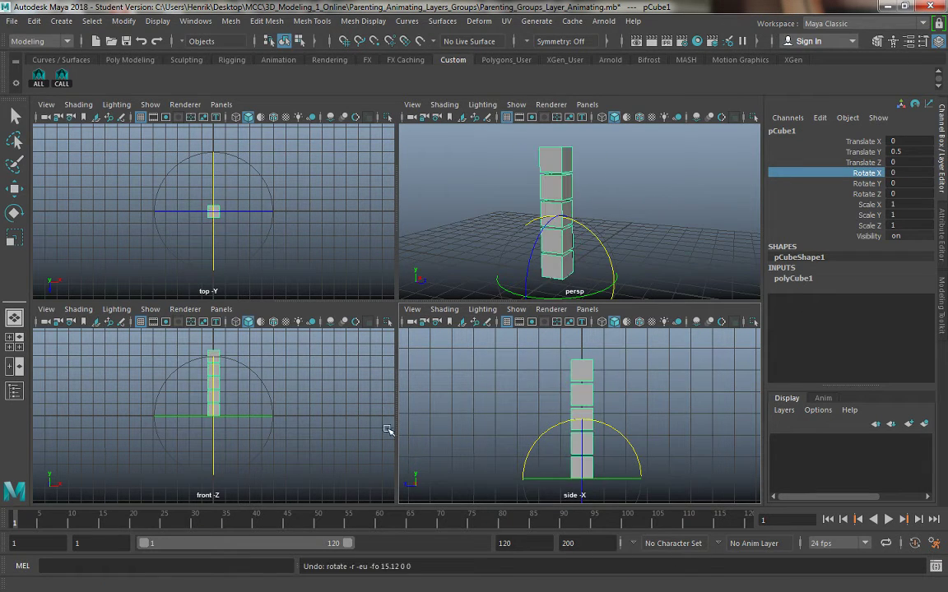
Select all five cubes with the CALL set and key all their channels at frame 1.
{"action": "left_click", "coordinate": [62, 75]}
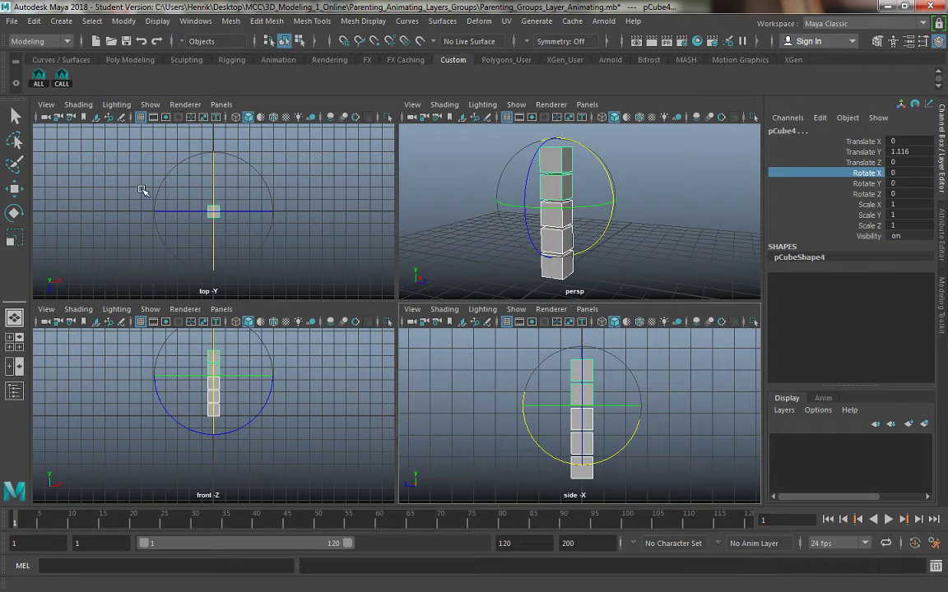
{"action": "key", "text": "s"}
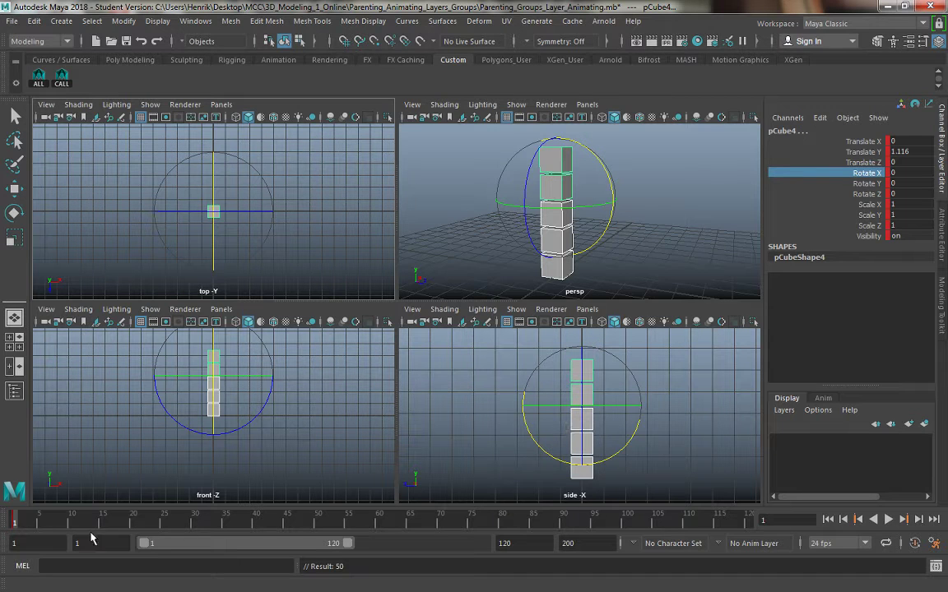
{"action": "key", "text": "alt+v"}
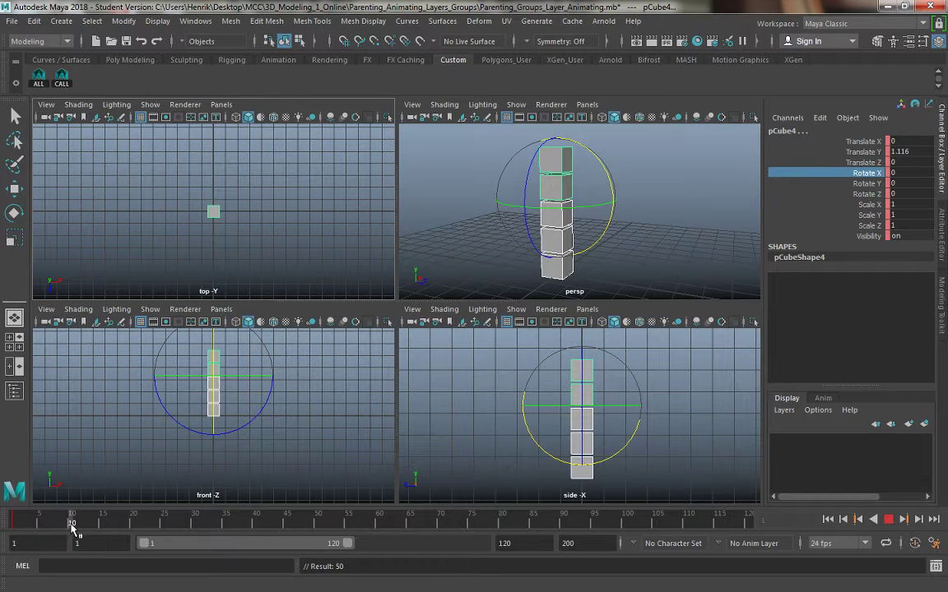
At frame 12, rotate only the bottom cube to about 8.64 degrees in X and key it.
{"action": "left_click", "coordinate": [72, 526]}
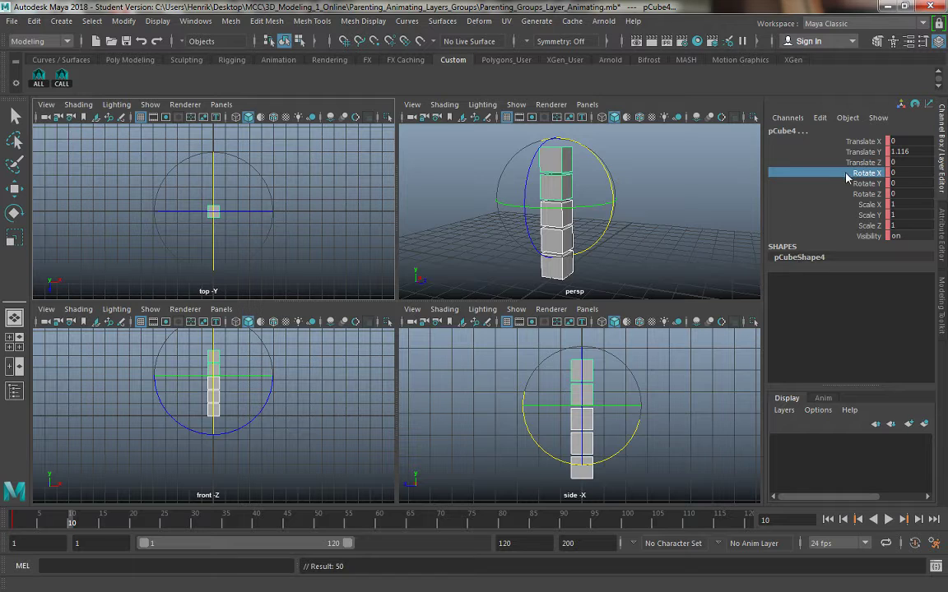
{"action": "key", "text": "Up"}
{"action": "key", "text": "Up"}
{"action": "key", "text": "Up"}
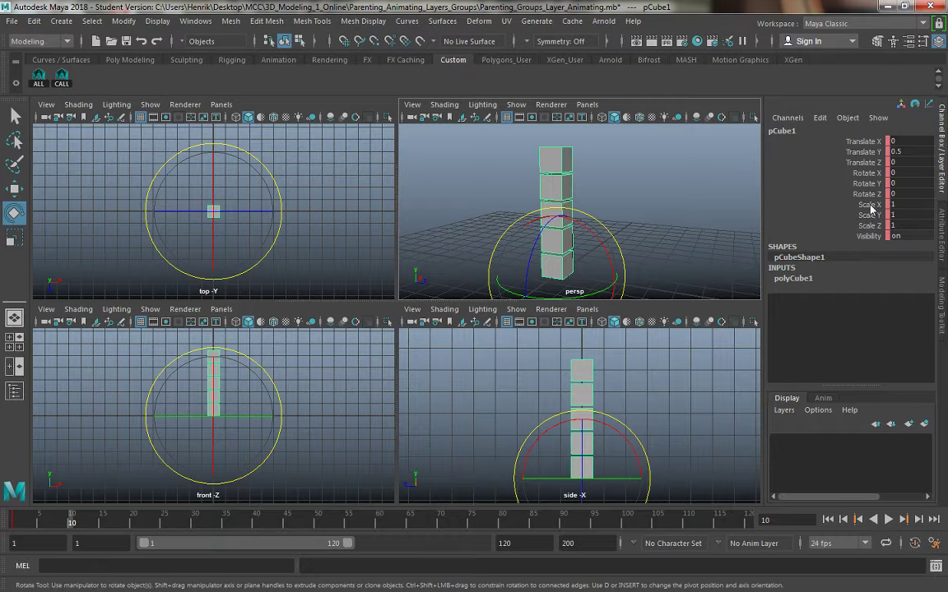
{"action": "left_click_drag", "start_coordinate": [60, 524], "coordinate": [85, 523]}
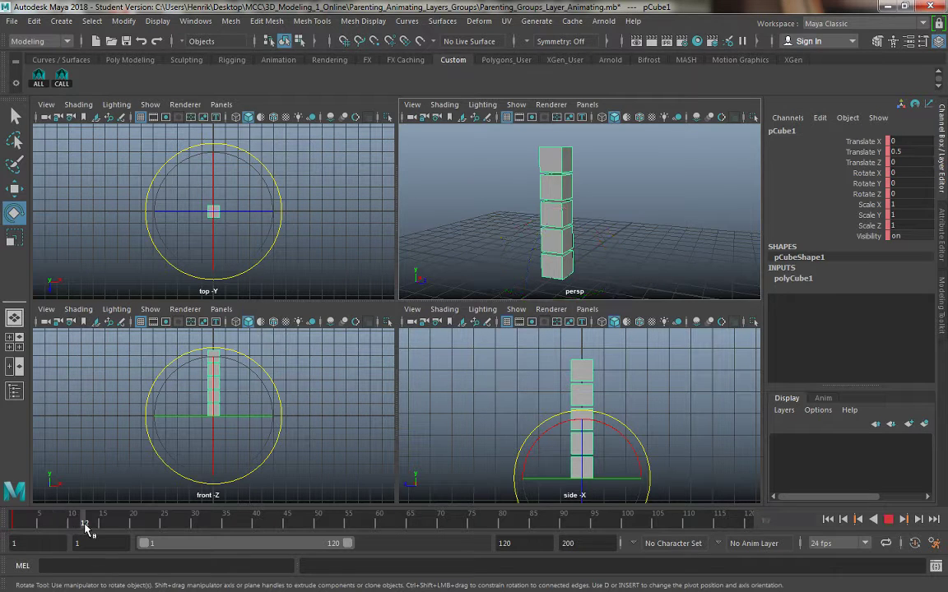
{"action": "left_click", "coordinate": [867, 174]}
{"action": "middle_click_drag", "start_coordinate": [655, 204], "coordinate": [698, 207]}
{"action": "left_click_drag", "start_coordinate": [512, 201], "coordinate": [439, 217], "text": "alt"}
{"action": "middle_click", "coordinate": [651, 405], "text": "alt"}
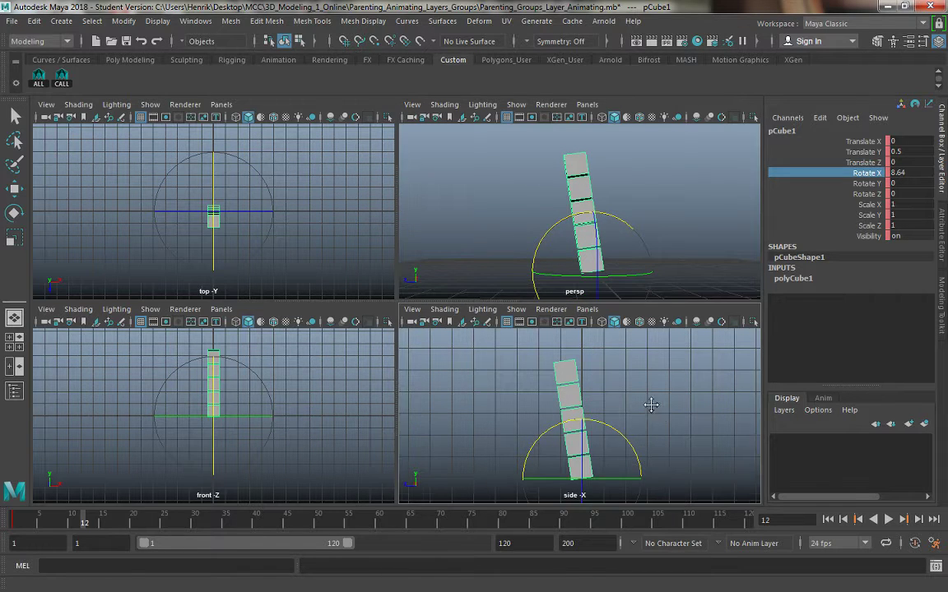
{"action": "key", "text": "space"}
{"action": "middle_click_drag", "start_coordinate": [505, 307], "coordinate": [514, 319], "text": "alt"}
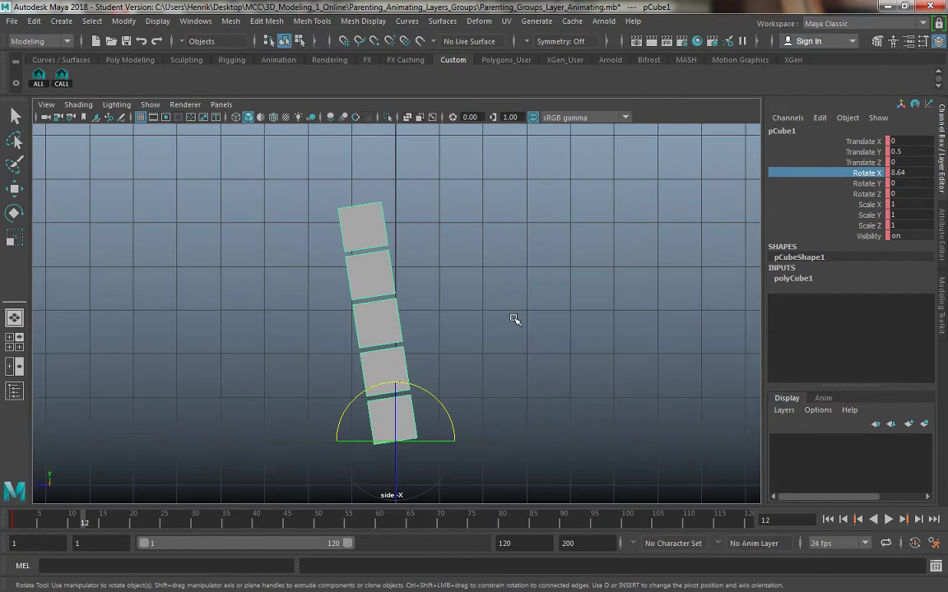
{"action": "key", "text": "s"}
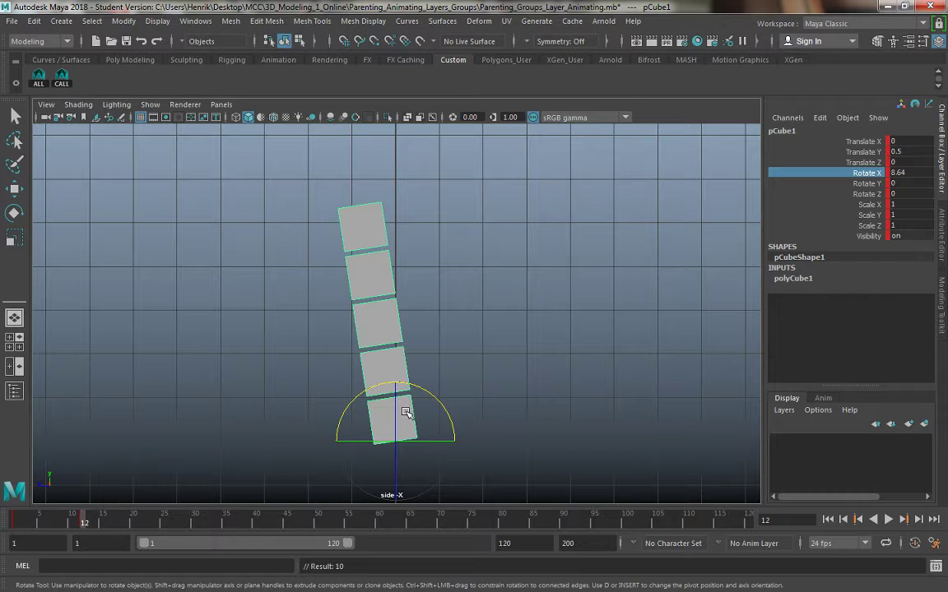
Rotate the second cube from the bottom to about 10.44 degrees in X and key it at frame 12.
{"action": "left_click", "coordinate": [401, 370]}
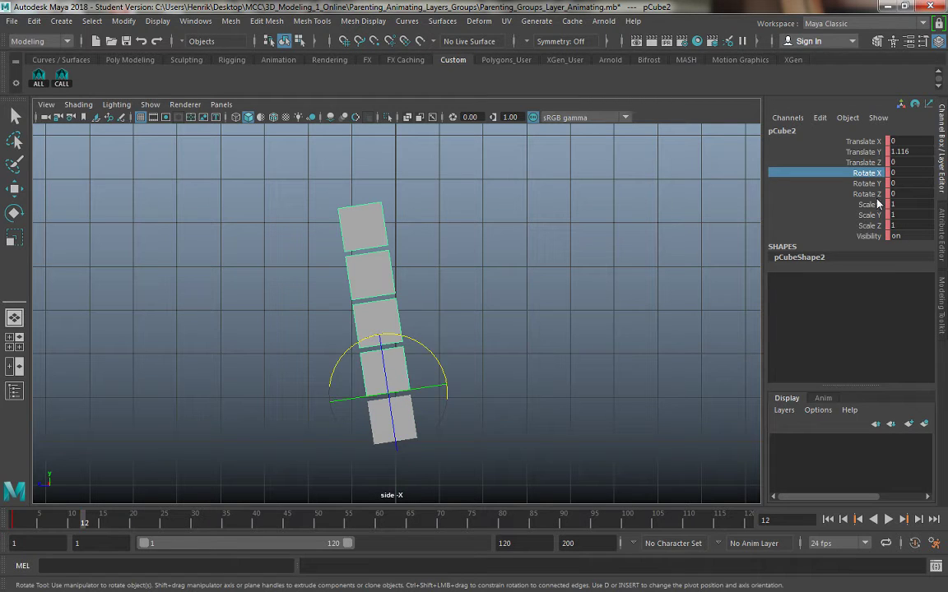
{"action": "middle_click_drag", "start_coordinate": [556, 247], "coordinate": [627, 232]}
{"action": "key", "text": "s"}
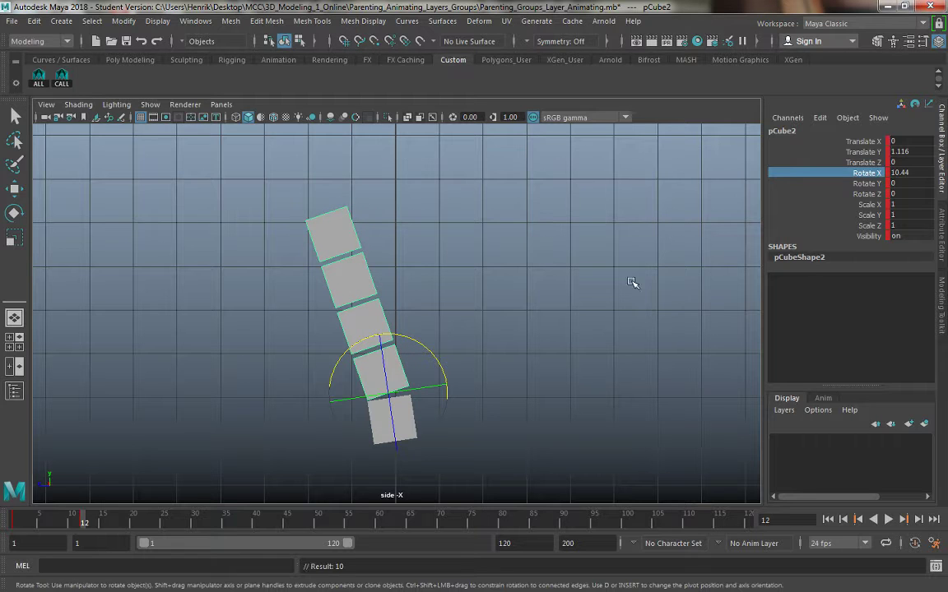
Rotate the middle cube to about 11 degrees in X, key it at frame 12, and clear the selection.
{"action": "left_click", "coordinate": [355, 319]}
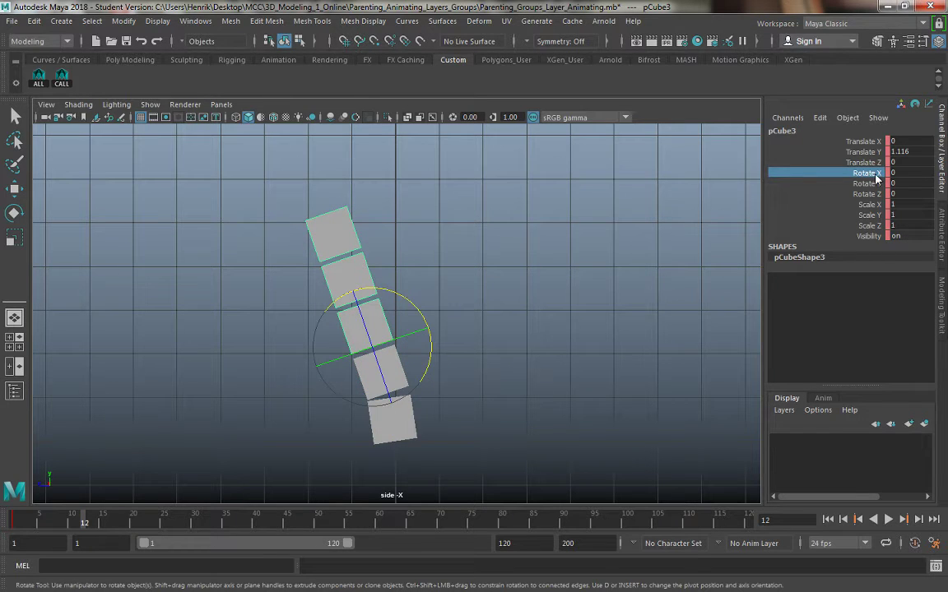
{"action": "middle_click_drag", "start_coordinate": [597, 225], "coordinate": [563, 220]}
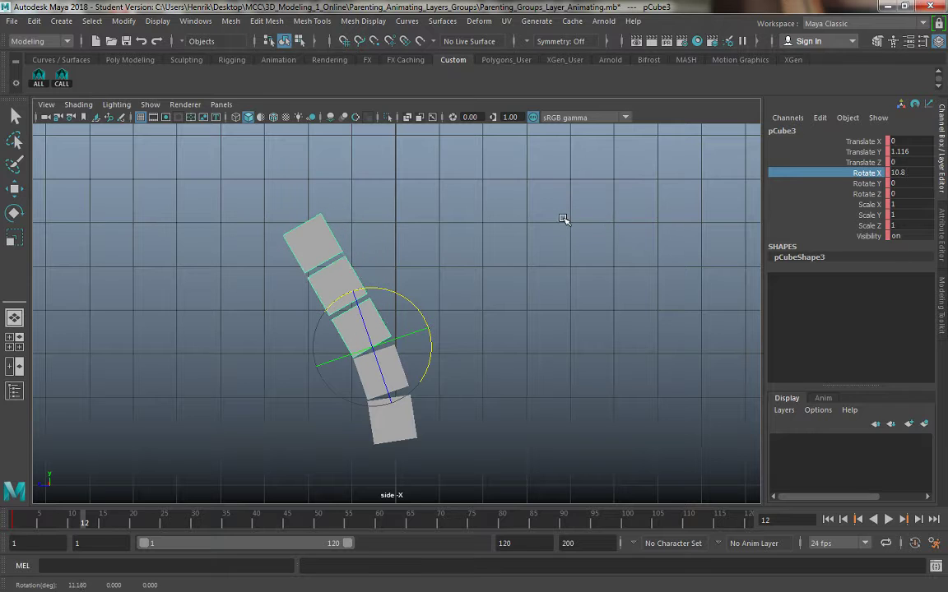
{"action": "key", "text": "s"}
{"action": "left_click", "coordinate": [874, 174]}
{"action": "left_click", "coordinate": [486, 264]}
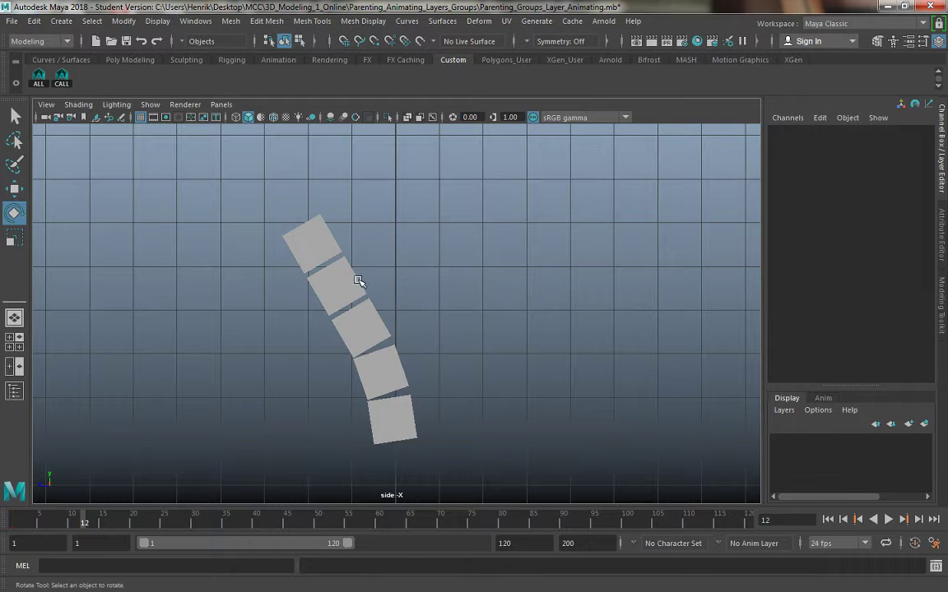
Rotate the fourth cube from the bottom to about 12.49 degrees in X, key it at frame 12, and clear the selection.
{"action": "left_click", "coordinate": [359, 282]}
{"action": "left_click", "coordinate": [874, 173]}
{"action": "middle_click_drag", "start_coordinate": [609, 220], "coordinate": [582, 224]}
{"action": "key", "text": "s"}
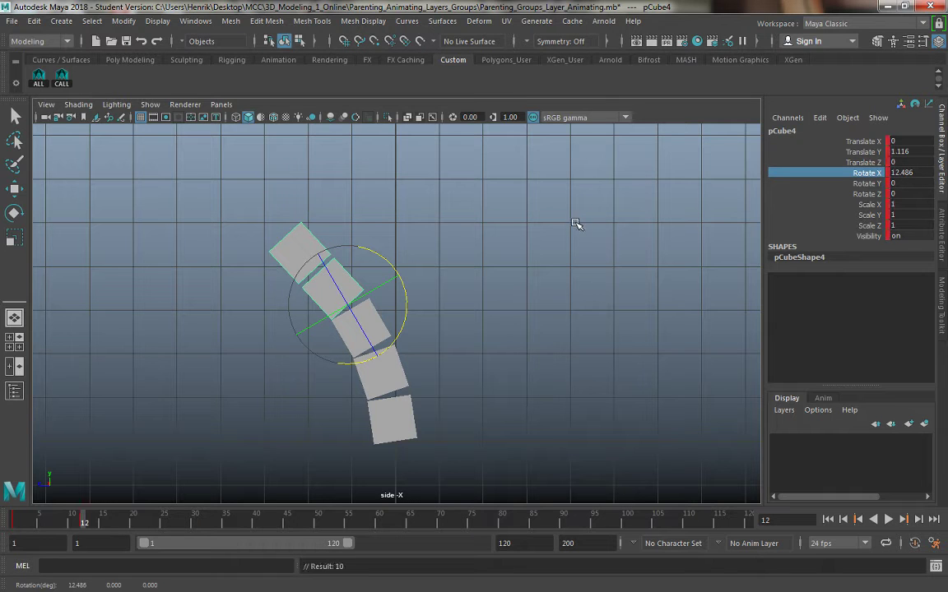
{"action": "left_click", "coordinate": [547, 281]}
Rotate the top cube to about 12.6 degrees in X and key it at frame 12.
{"action": "left_click", "coordinate": [308, 262]}
{"action": "left_click", "coordinate": [873, 173]}
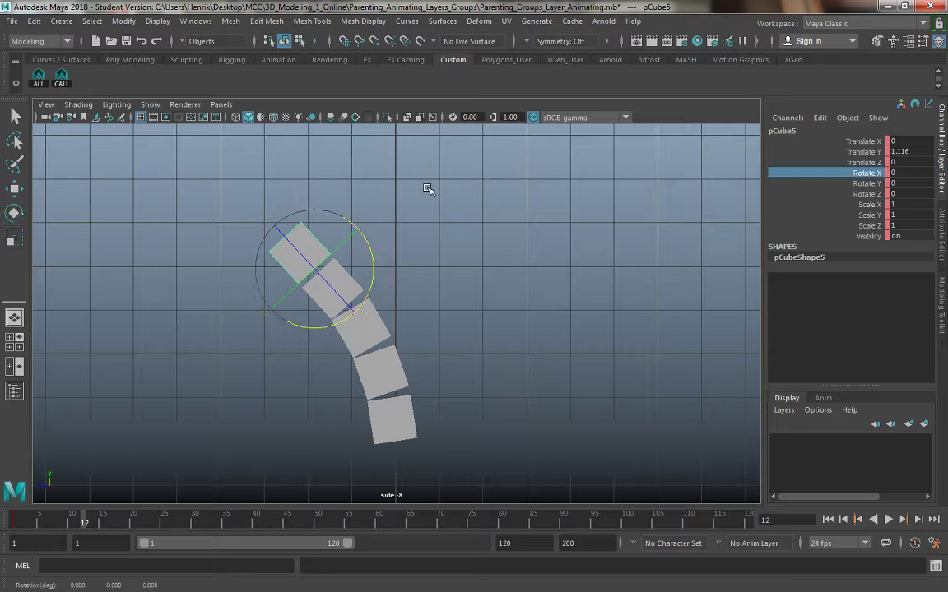
{"action": "middle_click_drag", "start_coordinate": [429, 190], "coordinate": [403, 189]}
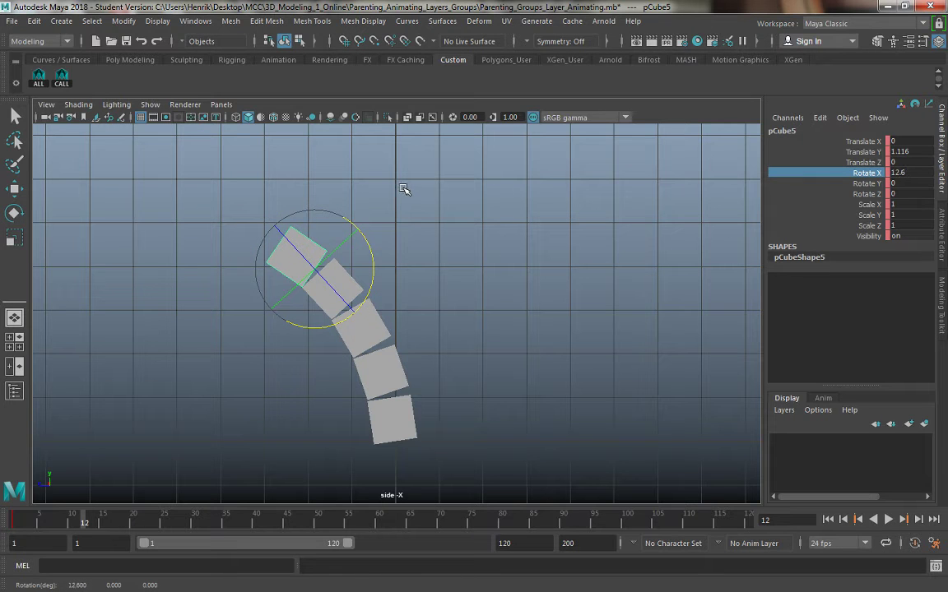
{"action": "key", "text": "s"}
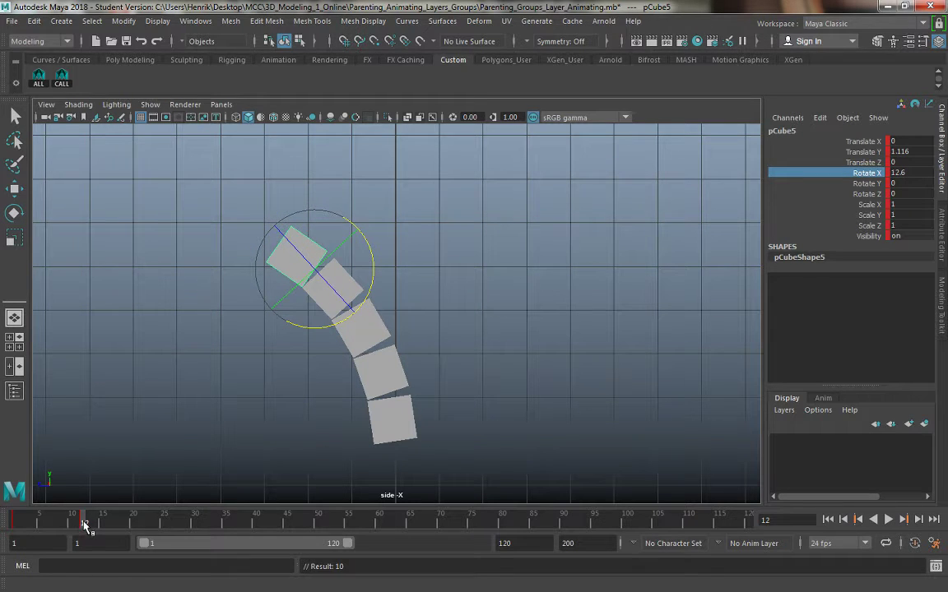
Move to frame 24 without changing the pose, rotate the bottom cube to about -32.4 degrees in X, and key it.
{"action": "left_click_drag", "start_coordinate": [85, 525], "coordinate": [119, 547]}
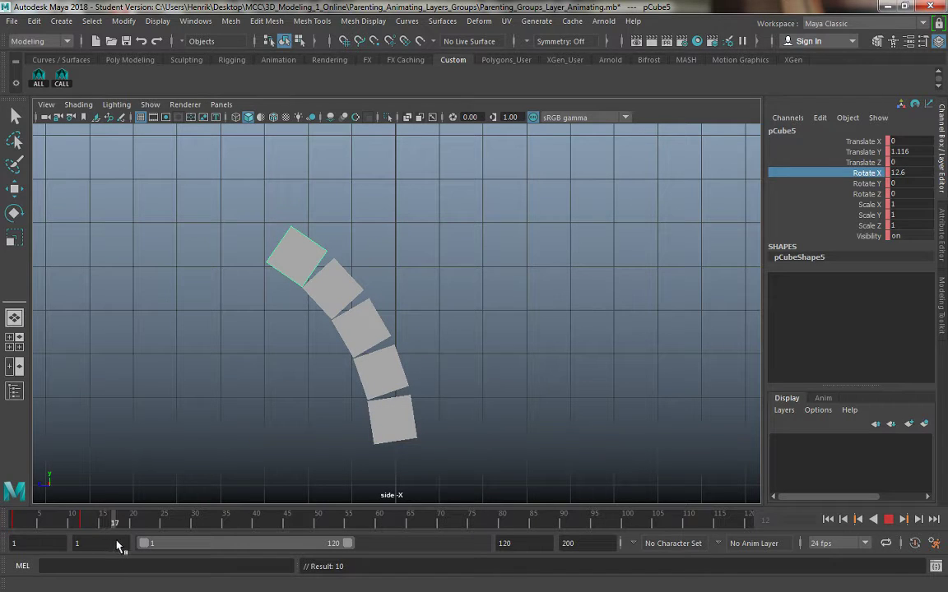
{"action": "key", "text": "e"}
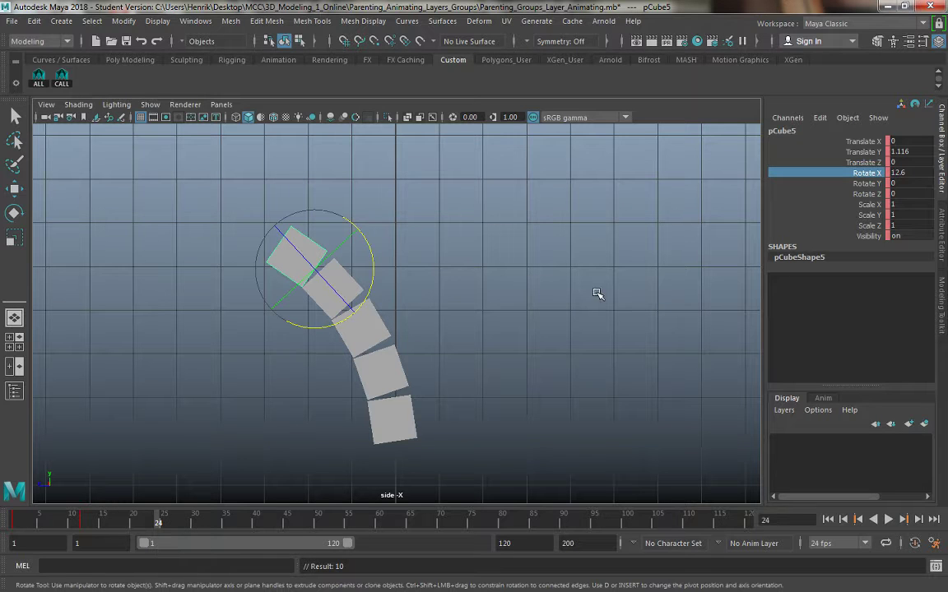
{"action": "left_click", "coordinate": [412, 404]}
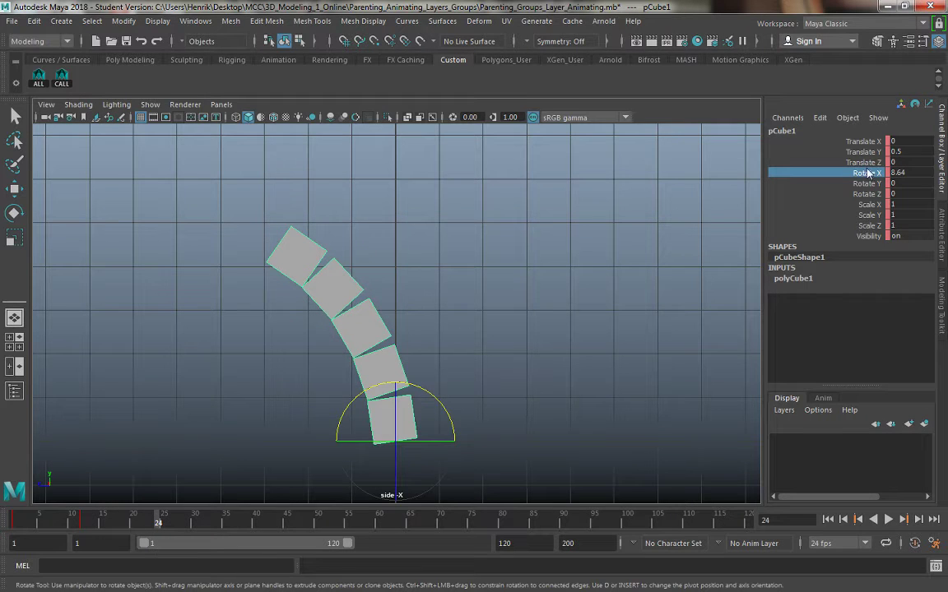
{"action": "middle_click_drag", "start_coordinate": [558, 233], "coordinate": [631, 256]}
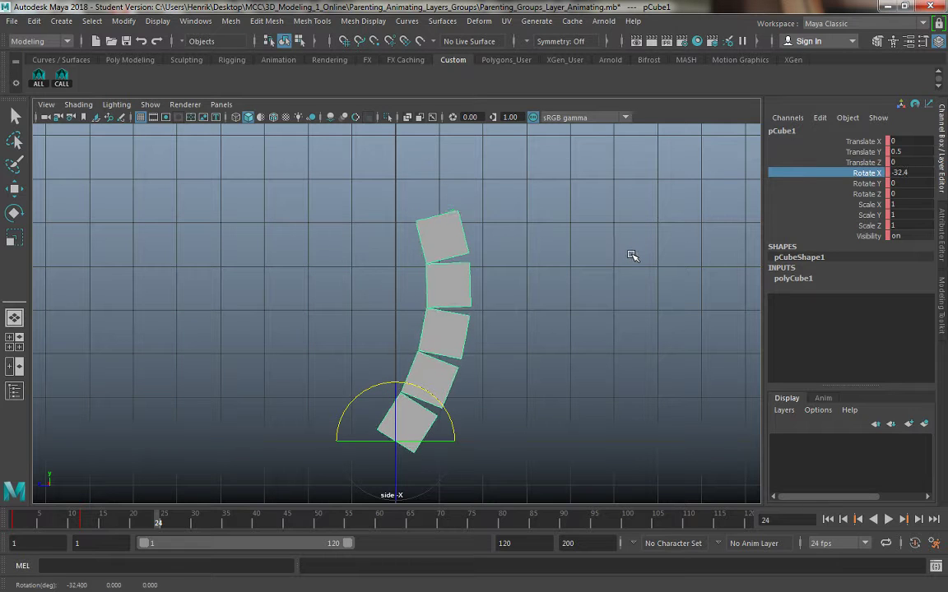
Rotate the second cube from the bottom to about -11.88 degrees in X and key it at frame 24.
{"action": "left_click", "coordinate": [434, 380]}
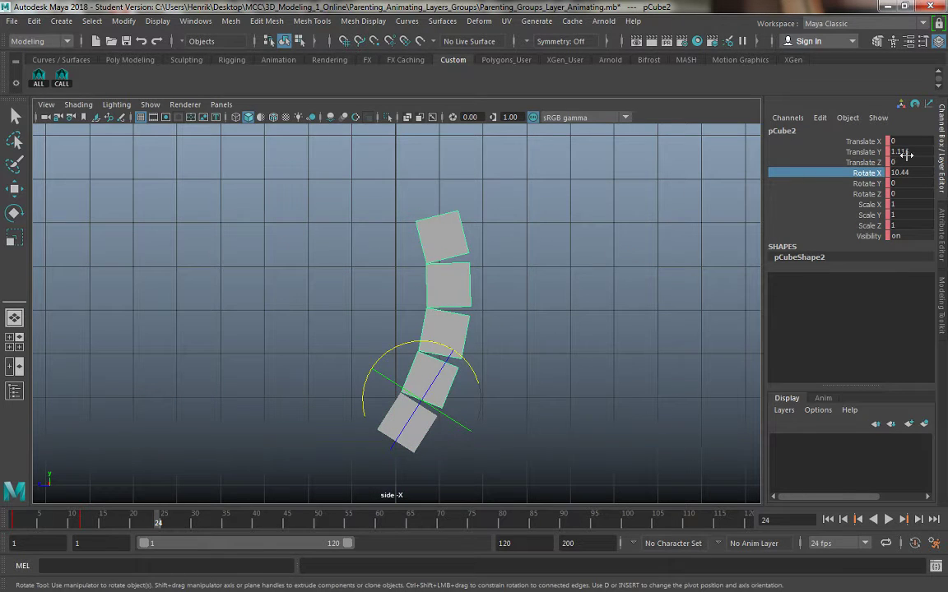
{"action": "middle_click_drag", "start_coordinate": [621, 187], "coordinate": [691, 220]}
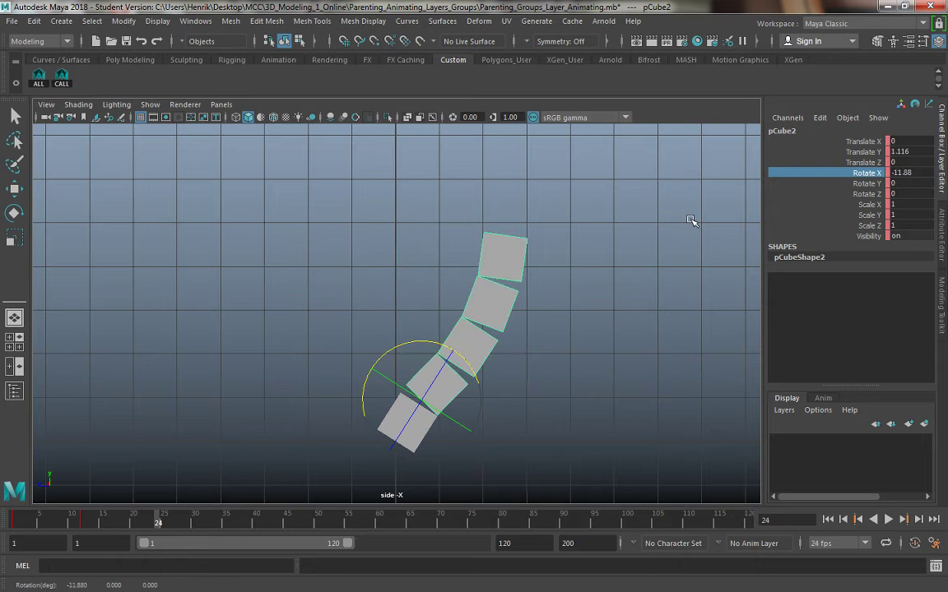
{"action": "key", "text": "s"}
Rotate the middle cube to about -10.44 degrees in X and key it at frame 24.
{"action": "left_click", "coordinate": [493, 341]}
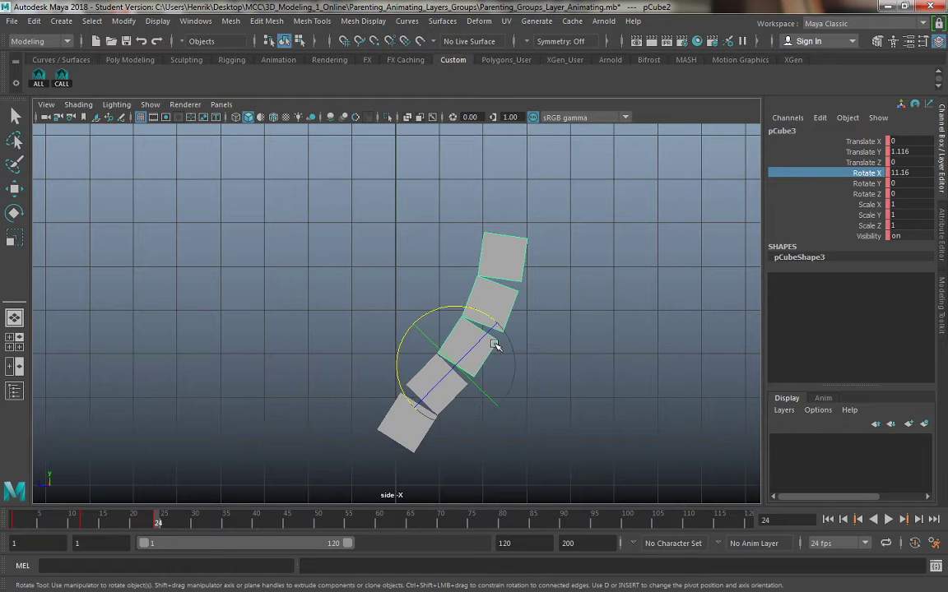
{"action": "middle_click_drag", "start_coordinate": [566, 170], "coordinate": [665, 197]}
{"action": "key", "text": "s"}
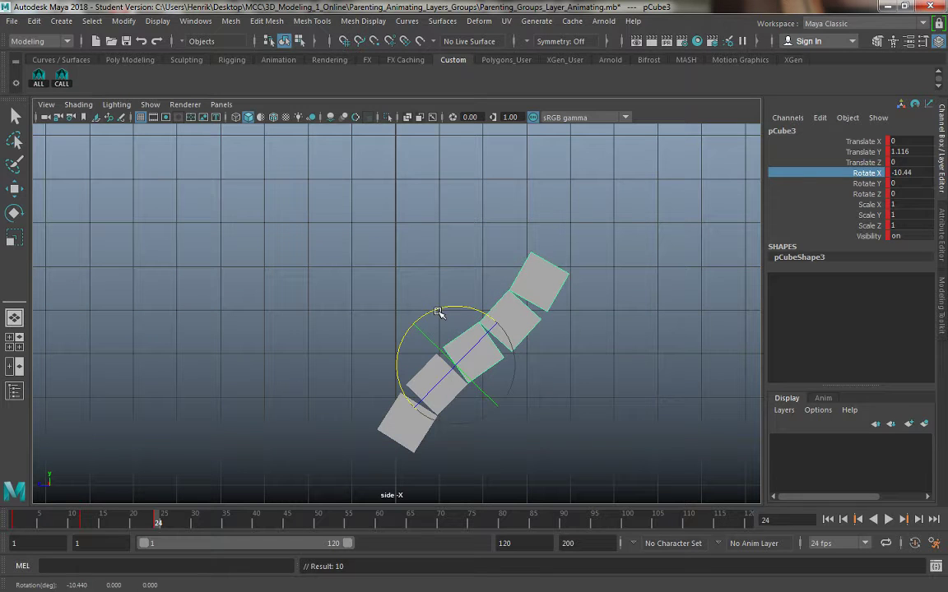
Rotate the fourth cube from the bottom to about -11.27 degrees in X and key it at frame 24.
{"action": "left_click", "coordinate": [517, 310]}
{"action": "middle_click_drag", "start_coordinate": [507, 206], "coordinate": [605, 243]}
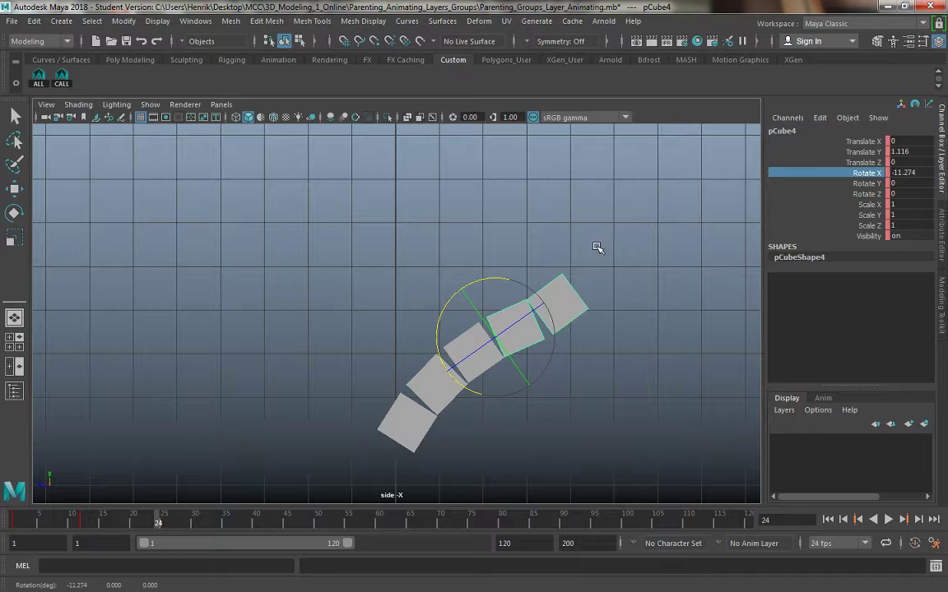
{"action": "key", "text": "s"}
Rotate the top cube to about -11.9 degrees in X and key it at frame 24.
{"action": "left_click", "coordinate": [574, 306]}
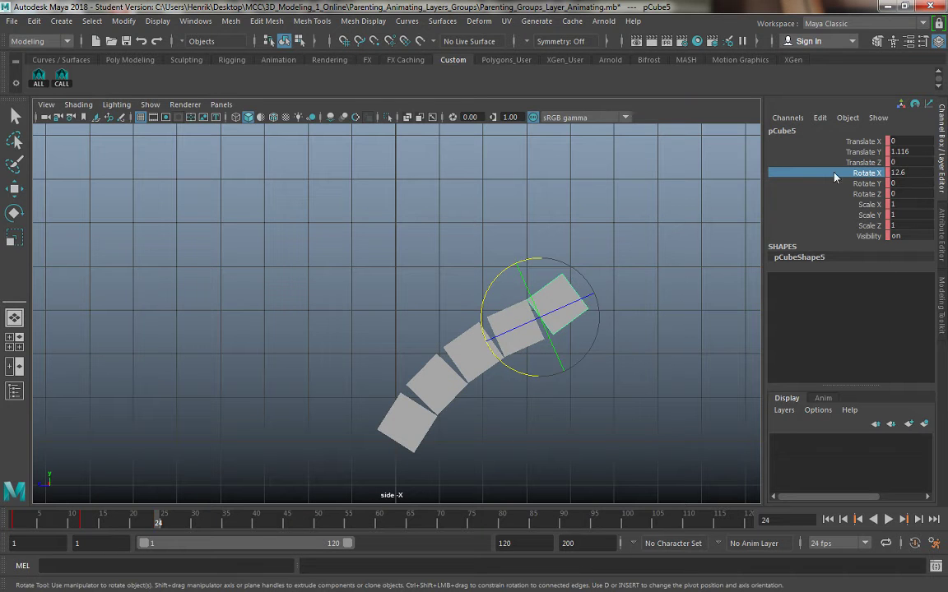
{"action": "middle_click_drag", "start_coordinate": [560, 244], "coordinate": [621, 254]}
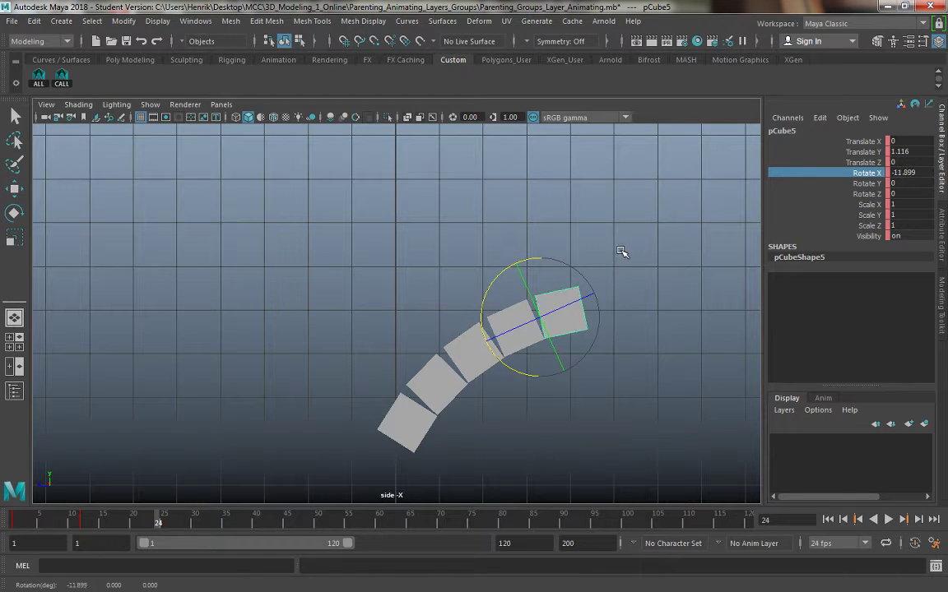
{"action": "key", "text": "s"}
Play the animation from frame 1 to check the chain's bend through frame 24, and stop playback.
{"action": "left_click_drag", "start_coordinate": [151, 517], "coordinate": [14, 545]}
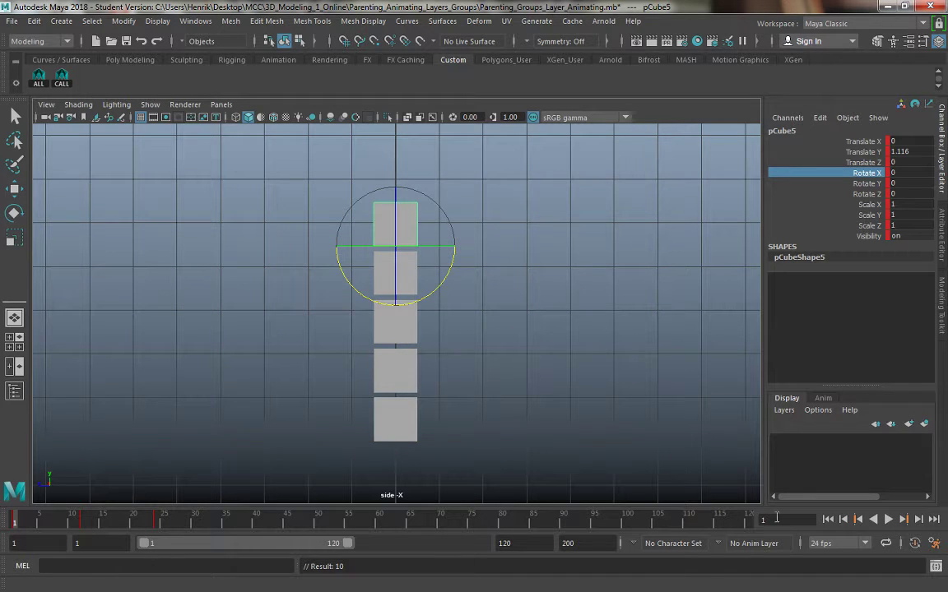
{"action": "left_click", "coordinate": [889, 519]}
{"action": "left_click", "coordinate": [888, 519]}
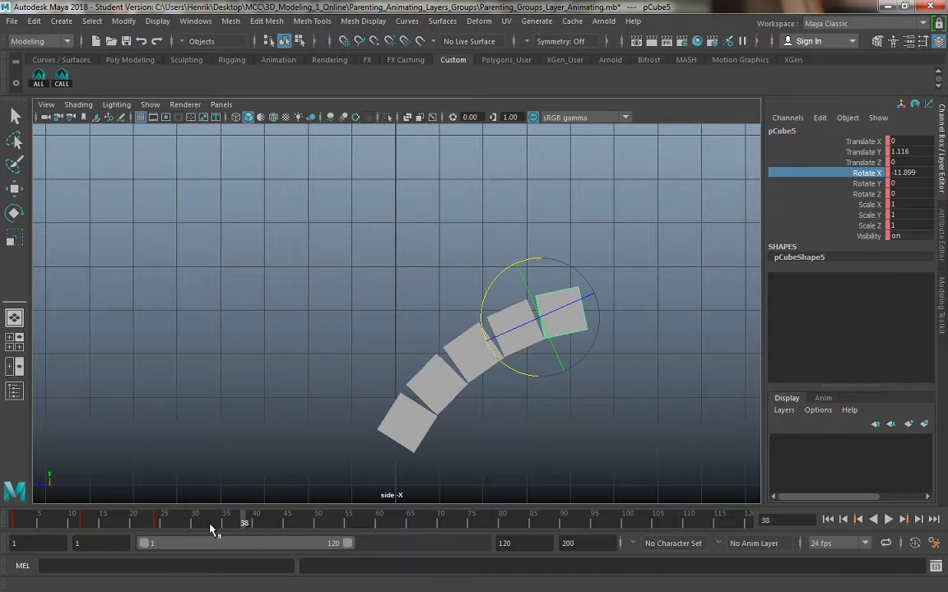
Move to frame 36, rotate the bottom cube to about 54.96 degrees in X, and key it.
{"action": "left_click_drag", "start_coordinate": [162, 524], "coordinate": [232, 529]}
{"action": "left_click", "coordinate": [417, 429]}
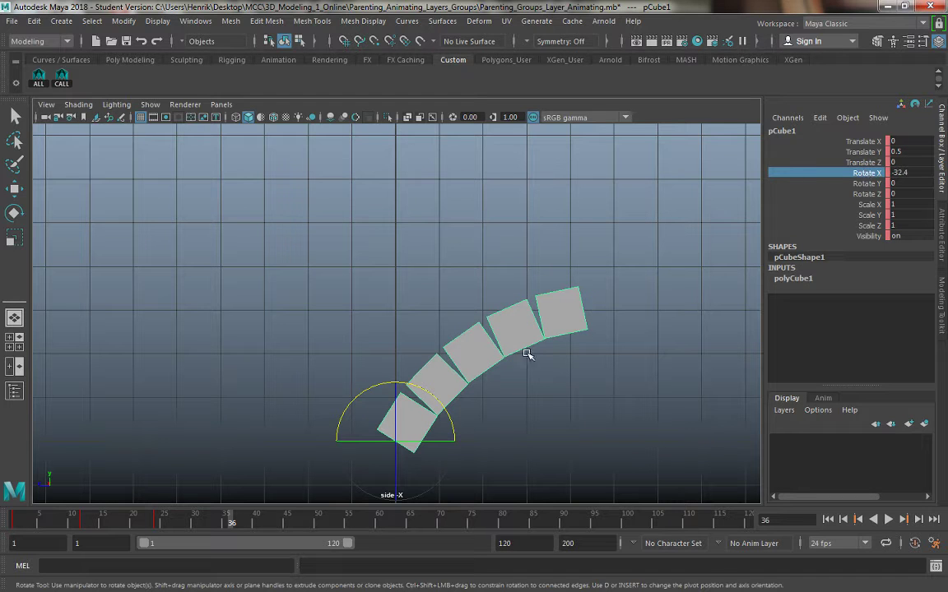
{"action": "middle_click_drag", "start_coordinate": [528, 354], "coordinate": [275, 272]}
{"action": "key", "text": "Down"}
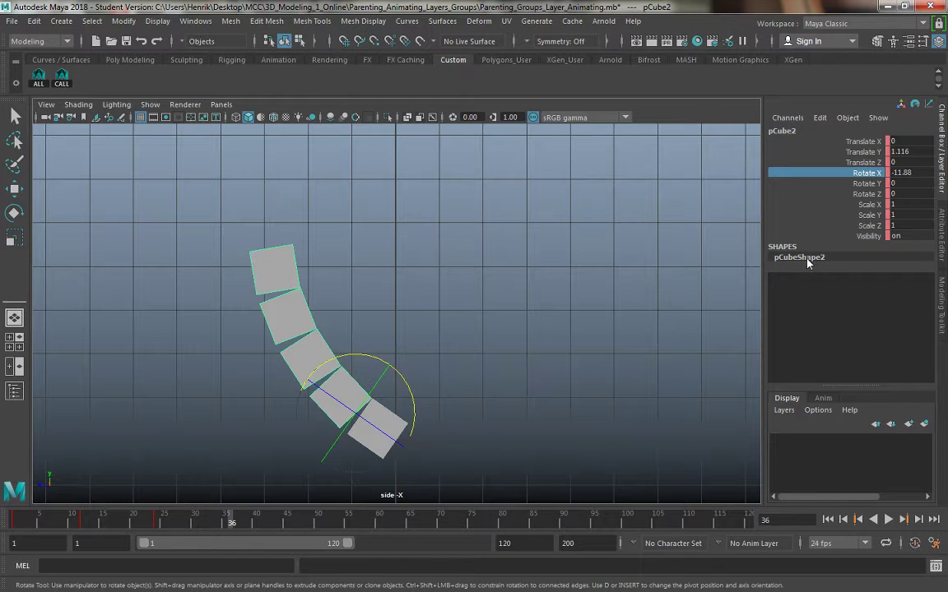
{"action": "left_click", "coordinate": [504, 401]}
{"action": "left_click", "coordinate": [391, 422]}
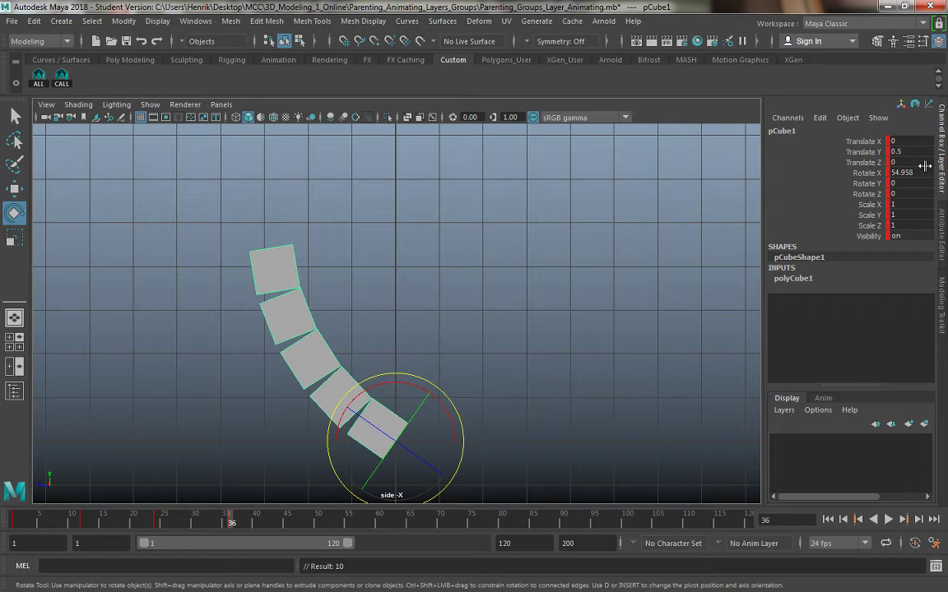
Rotate the second cube to about 10.8 degrees and the middle cube to about 10.96 degrees in X, keying both at frame 36.
{"action": "key", "text": "Down"}
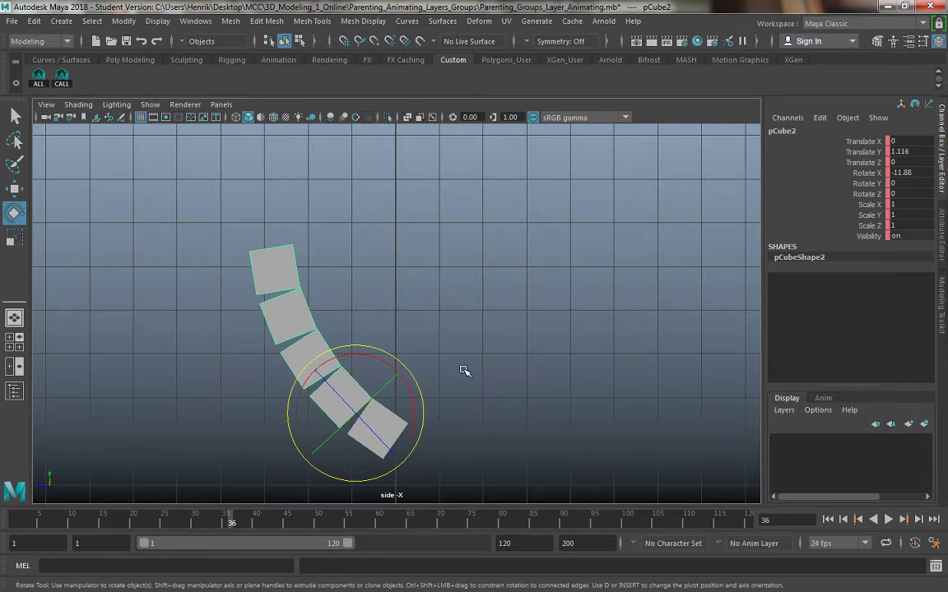
{"action": "left_click", "coordinate": [872, 172]}
{"action": "middle_click_drag", "start_coordinate": [470, 328], "coordinate": [427, 326]}
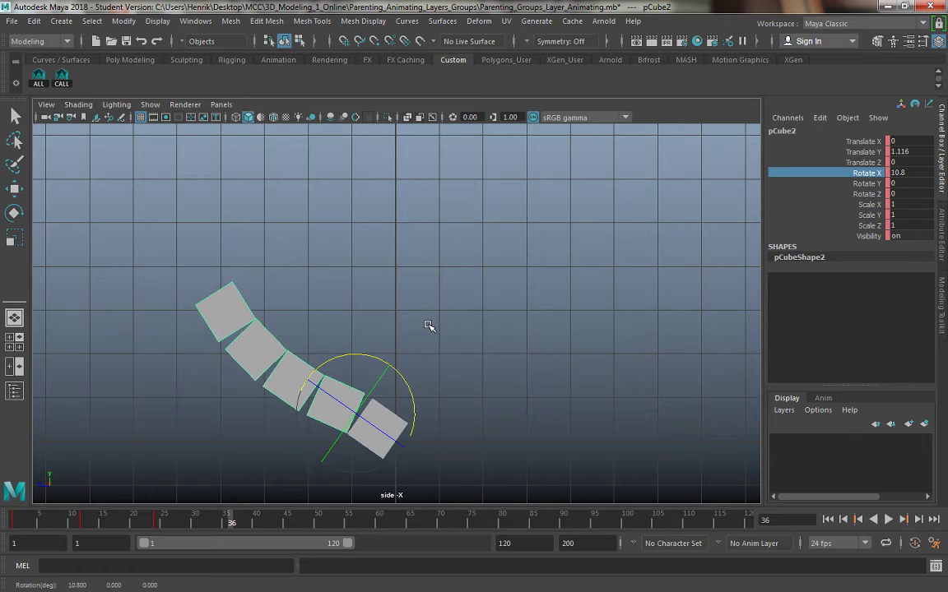
{"action": "left_click", "coordinate": [298, 385]}
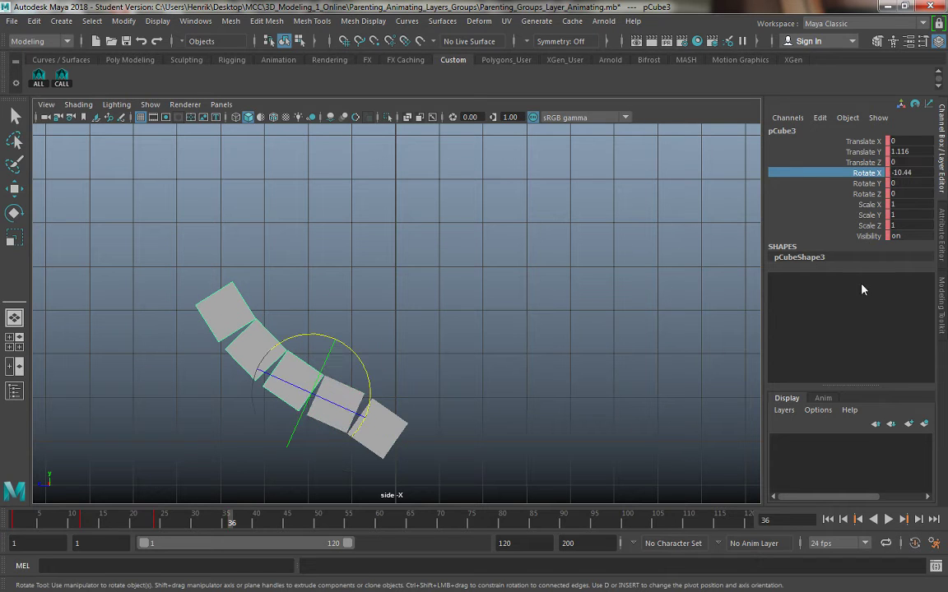
{"action": "middle_click_drag", "start_coordinate": [629, 232], "coordinate": [590, 233]}
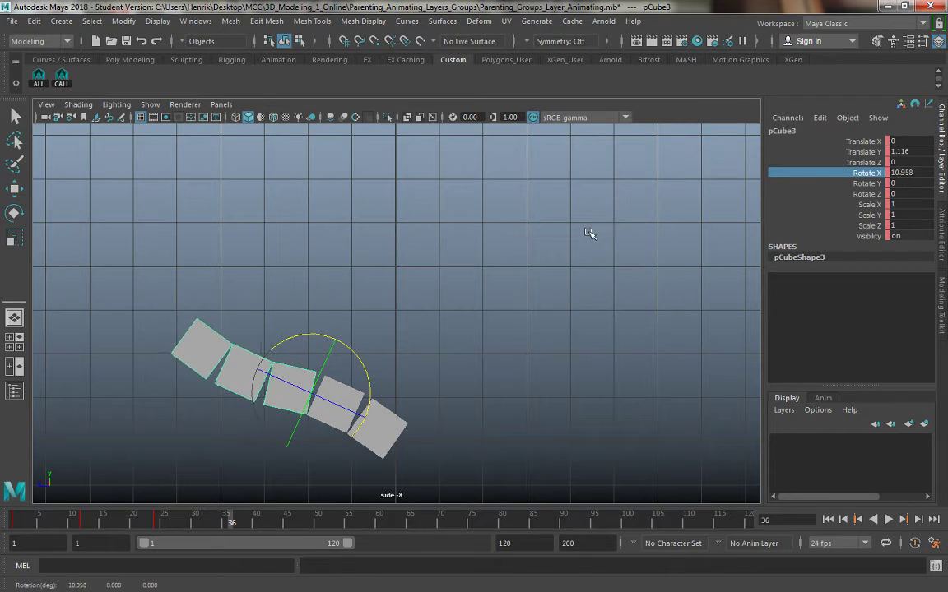
Rotate the fourth cube further along the bend and the top cube to about 11.86 degrees in X, keying both at frame 36.
{"action": "left_click", "coordinate": [245, 370]}
{"action": "middle_click_drag", "start_coordinate": [674, 233], "coordinate": [634, 235]}
{"action": "left_click", "coordinate": [189, 375]}
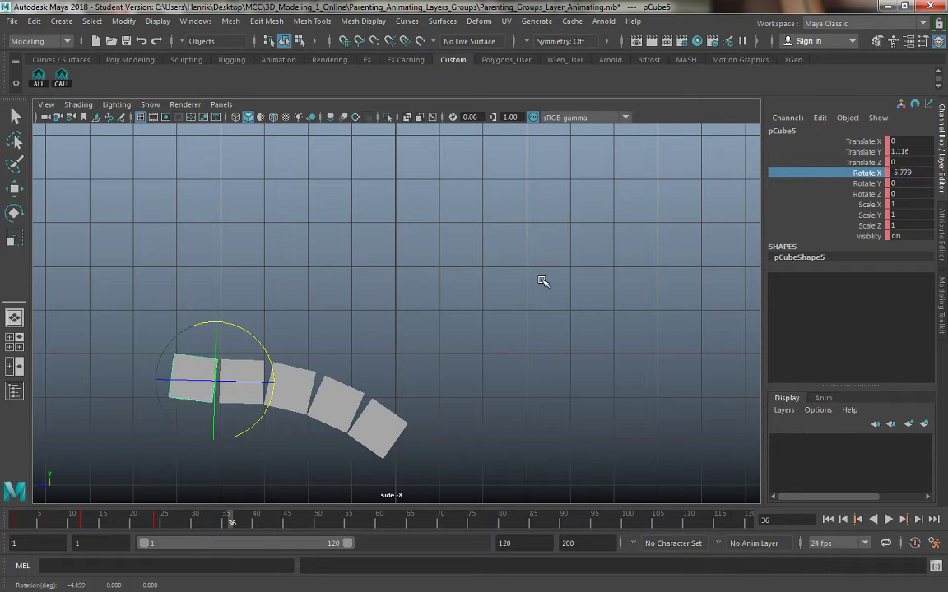
{"action": "middle_click_drag", "start_coordinate": [545, 281], "coordinate": [514, 281]}
Move to frame 48 keeping the frame 36 pose, swing the bottom cube in X to the opposite side, and key it.
{"action": "left_click_drag", "start_coordinate": [232, 531], "coordinate": [85, 525]}
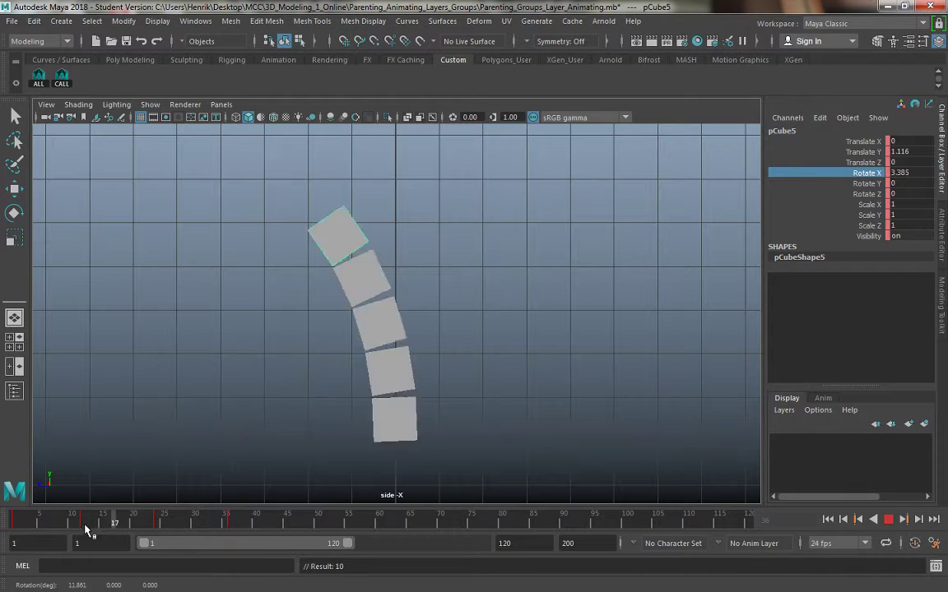
{"action": "key", "text": "alt+v"}
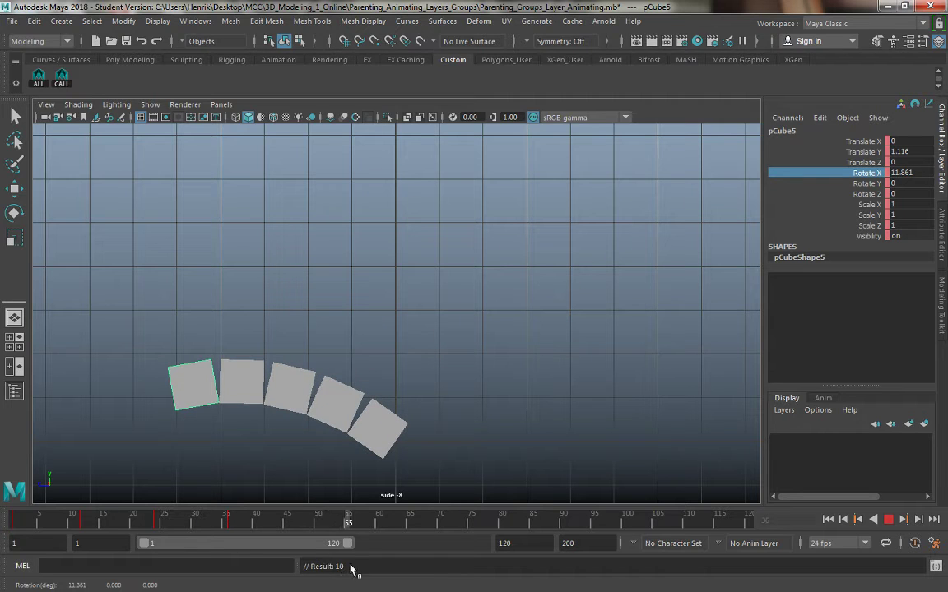
{"action": "key", "text": "alt+v"}
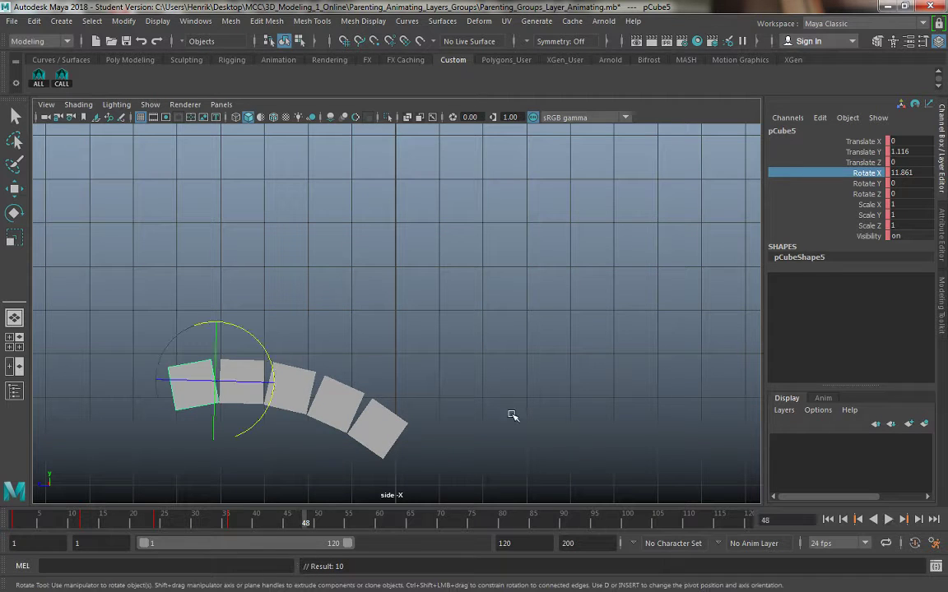
{"action": "left_click", "coordinate": [393, 418]}
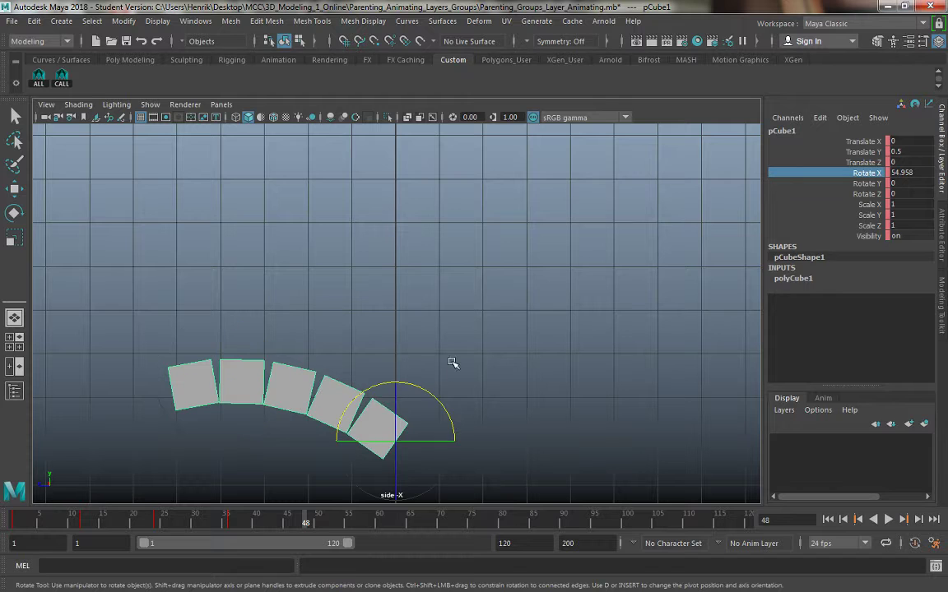
{"action": "middle_click_drag", "start_coordinate": [420, 326], "coordinate": [665, 366]}
Rotate the four upper cubes to negative X angles, the second to about -13.32 and the top to about -12.62 degrees, keying them at frame 48.
{"action": "left_click", "coordinate": [451, 396]}
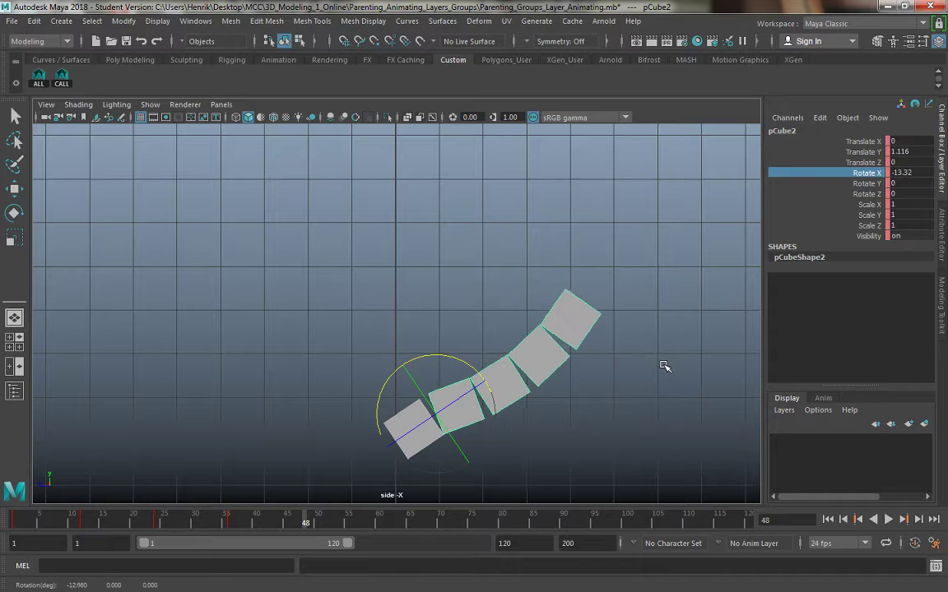
{"action": "left_click", "coordinate": [511, 379]}
{"action": "middle_click_drag", "start_coordinate": [512, 378], "coordinate": [584, 453]}
{"action": "left_click", "coordinate": [579, 387]}
{"action": "left_click", "coordinate": [615, 401]}
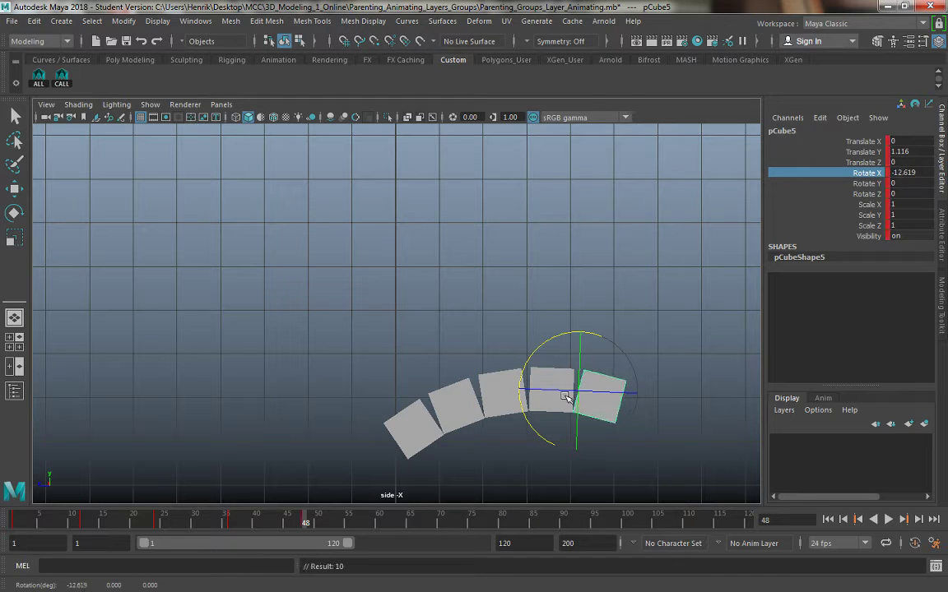
Play the animation from frame 1 to check the back-and-forth swing through frame 48, and stop playback.
{"action": "left_click_drag", "start_coordinate": [304, 524], "coordinate": [14, 525]}
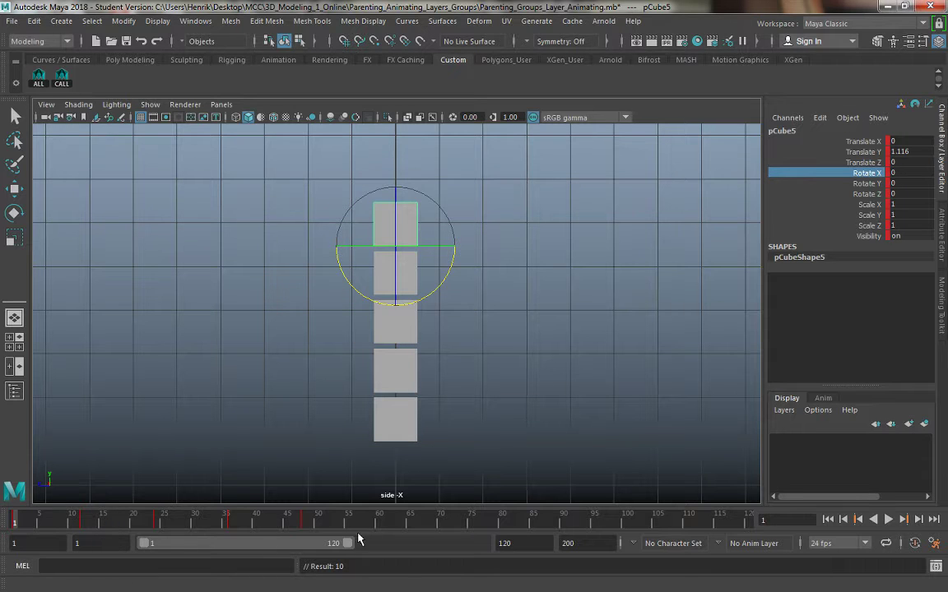
{"action": "left_click", "coordinate": [887, 519]}
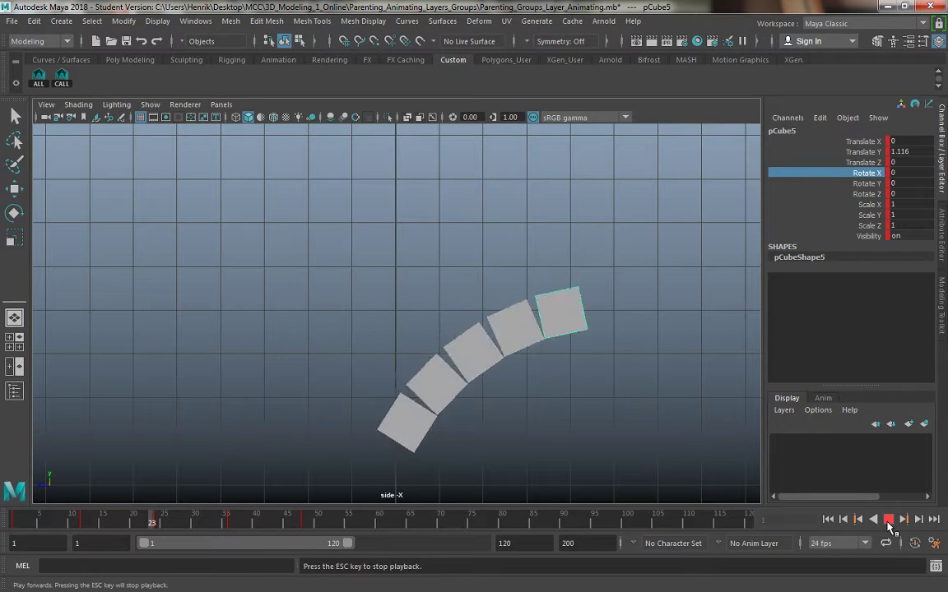
{"action": "left_click", "coordinate": [887, 519]}
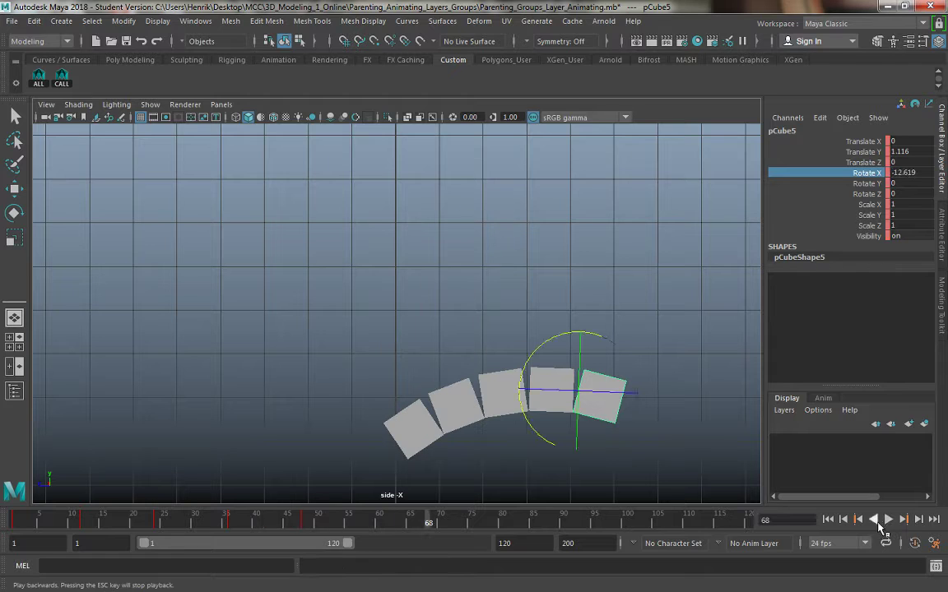
Select all five cubes at frame 12, carry their pose over to frame 60, and key it.
{"action": "left_click_drag", "start_coordinate": [222, 528], "coordinate": [85, 526]}
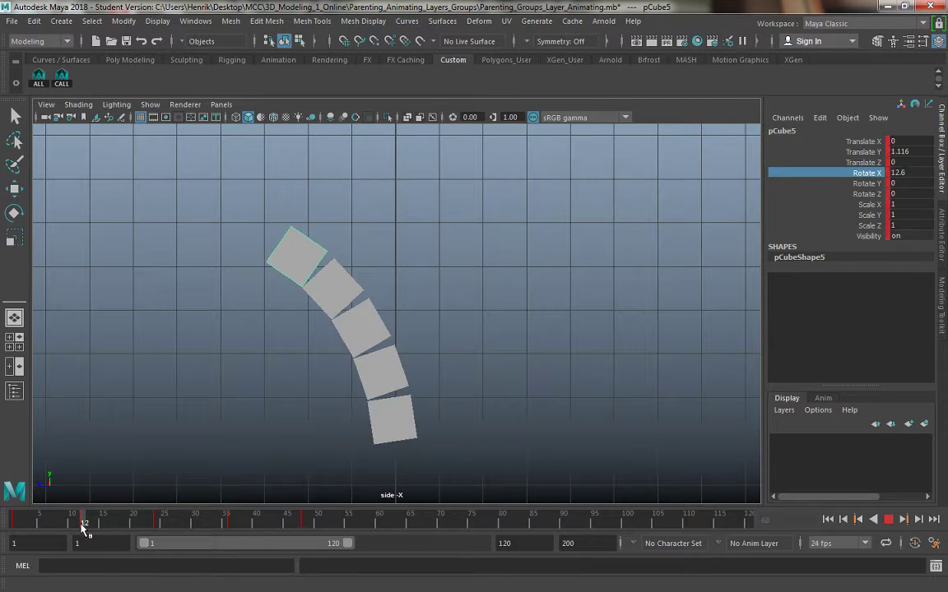
{"action": "key", "text": "e"}
{"action": "left_click", "coordinate": [63, 83]}
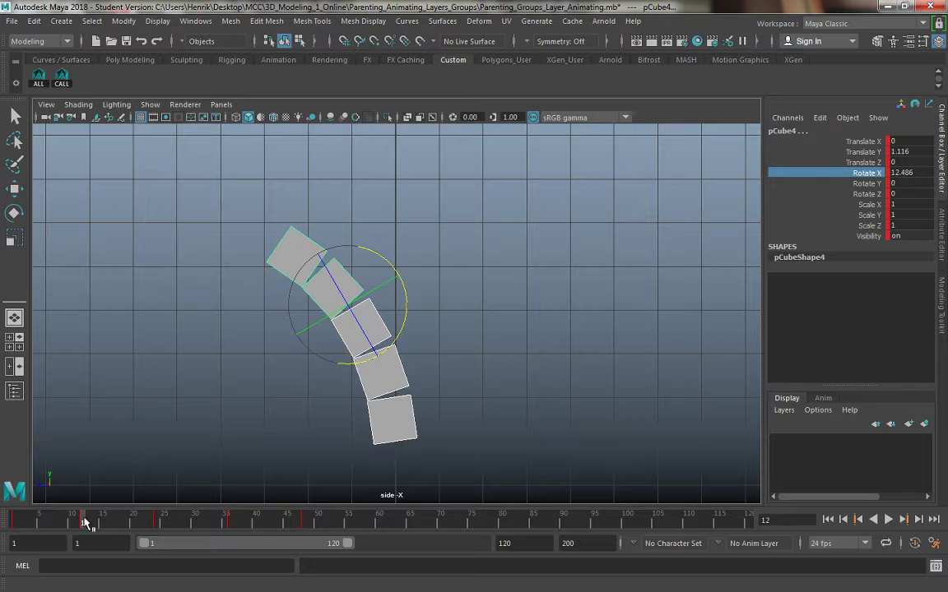
{"action": "key", "text": "alt+v"}
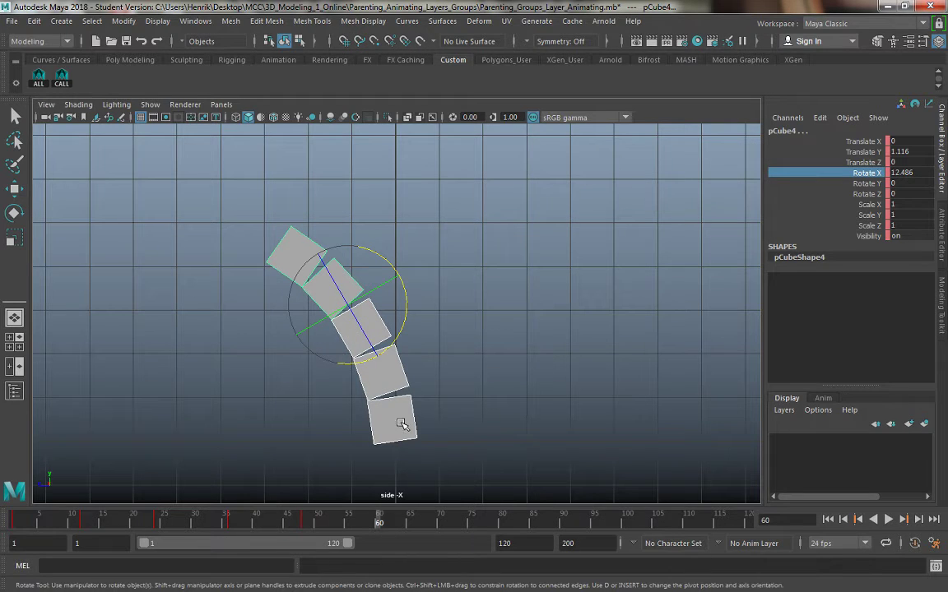
{"action": "left_click", "coordinate": [381, 521]}
Return to frame 1 and play the animation to review the swing through frame 60.
{"action": "left_click_drag", "start_coordinate": [383, 521], "coordinate": [32, 512]}
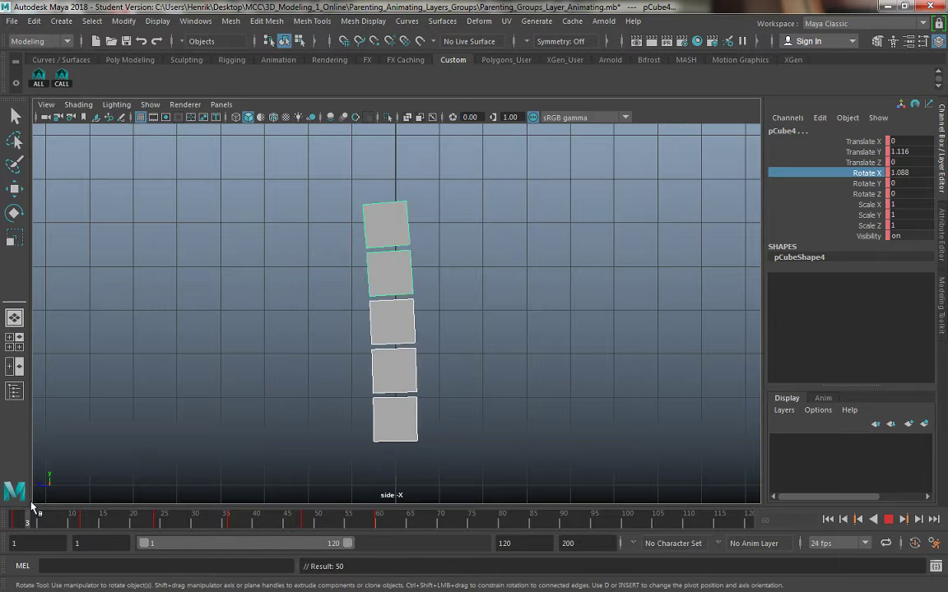
{"action": "left_click", "coordinate": [888, 520]}
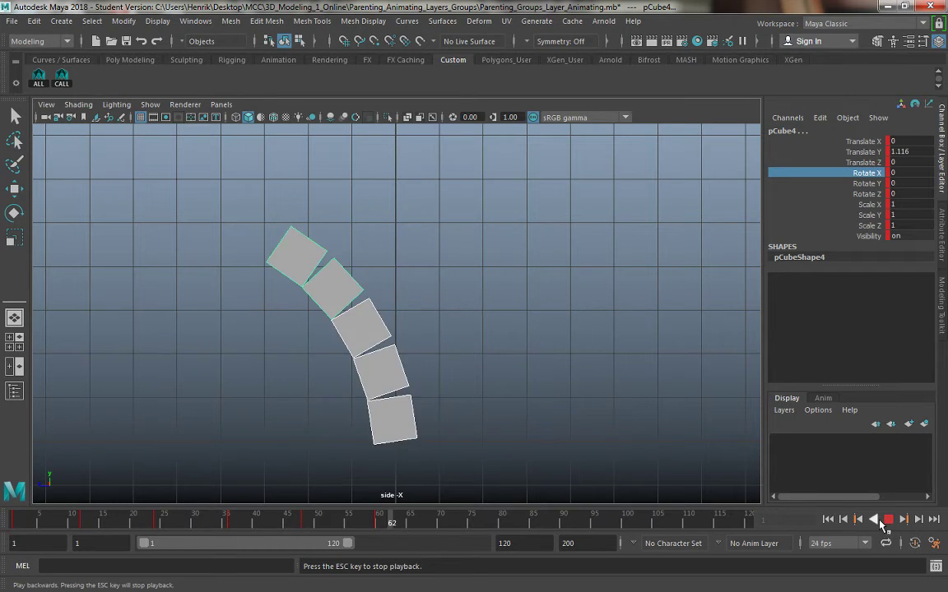
Stop playback, carry the five cubes' frame 1 pose over to frame 72, and key it.
{"action": "left_click", "coordinate": [882, 520]}
{"action": "left_click", "coordinate": [881, 520]}
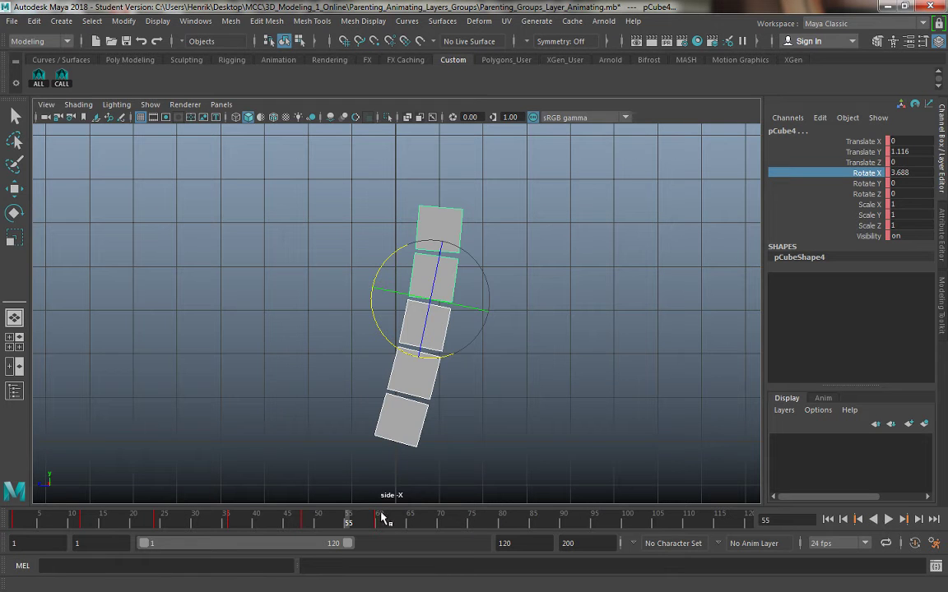
{"action": "left_click_drag", "start_coordinate": [132, 520], "coordinate": [14, 520]}
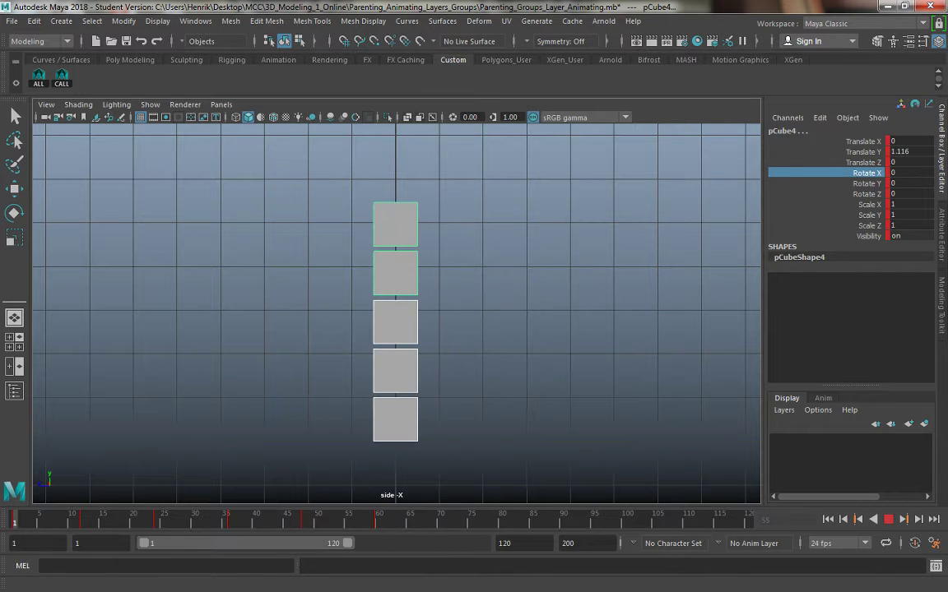
{"action": "key", "text": "e"}
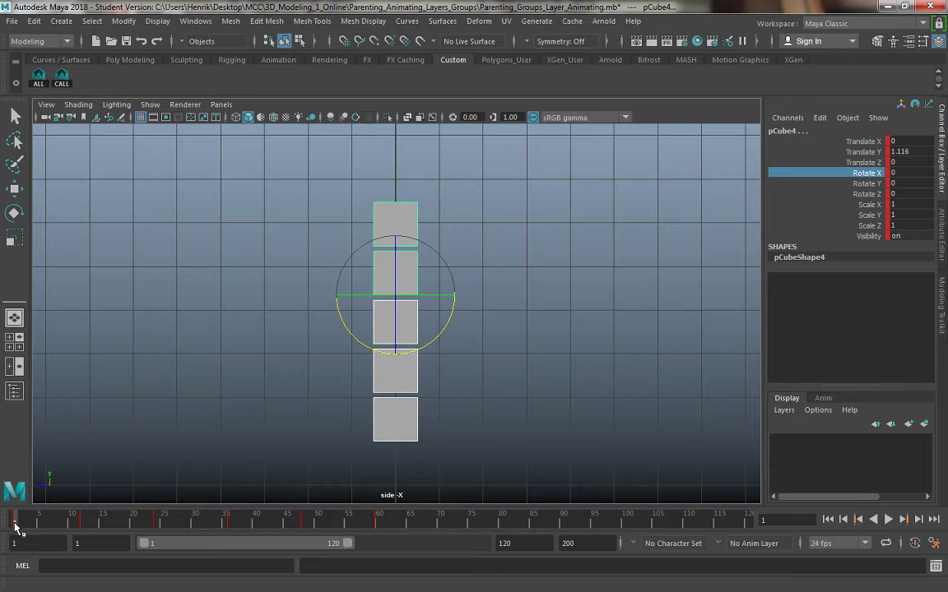
{"action": "key", "text": "alt+v"}
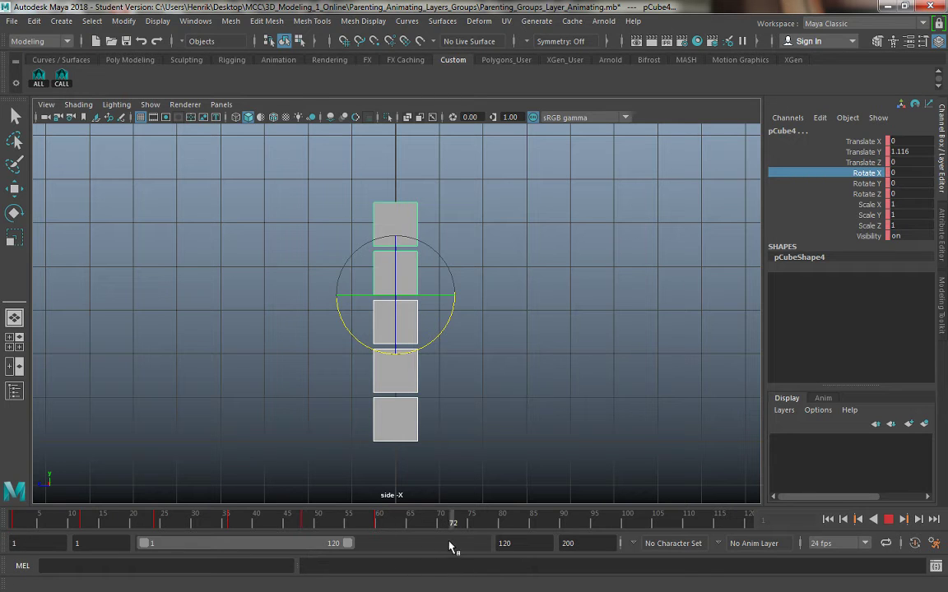
{"action": "key", "text": "alt+v"}
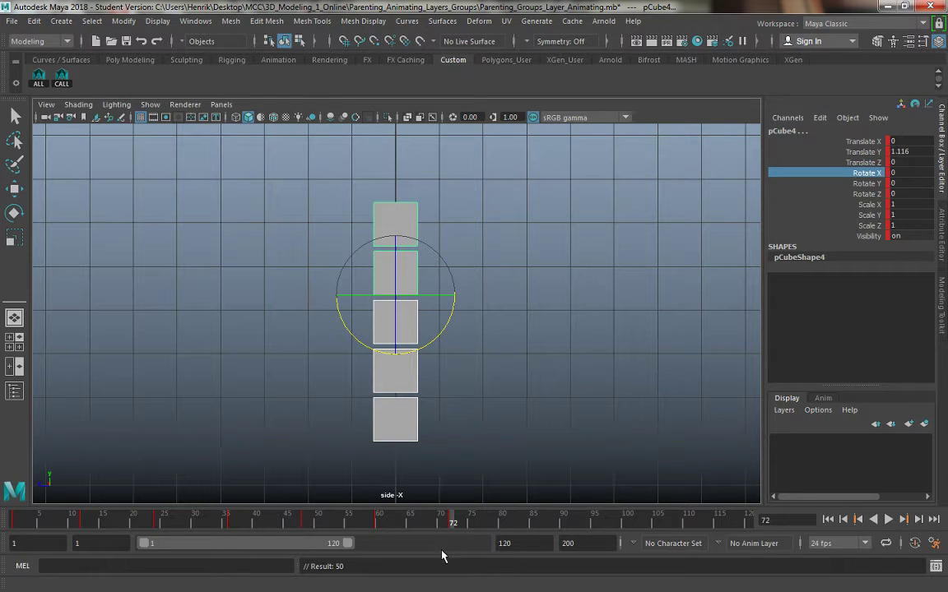
Play the animation to check the swing through frame 72, stop playback, and return to frame 1.
{"action": "left_click", "coordinate": [888, 519]}
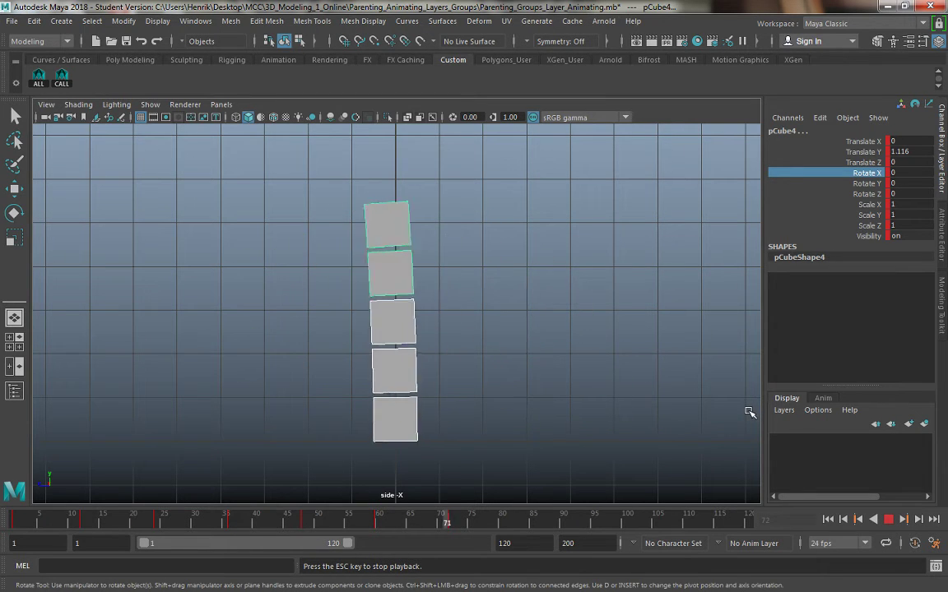
{"action": "left_click", "coordinate": [887, 519]}
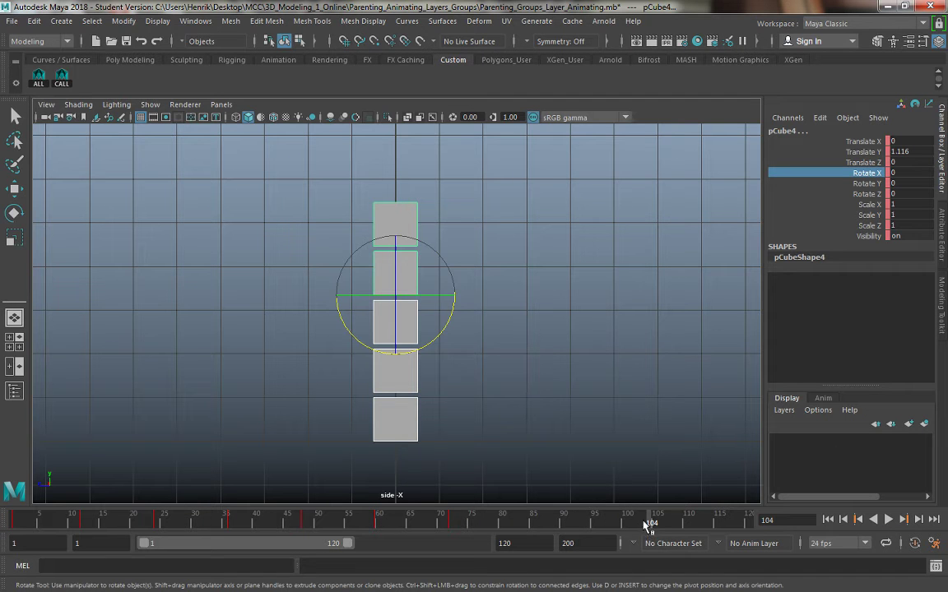
{"action": "left_click_drag", "start_coordinate": [647, 525], "coordinate": [418, 571]}
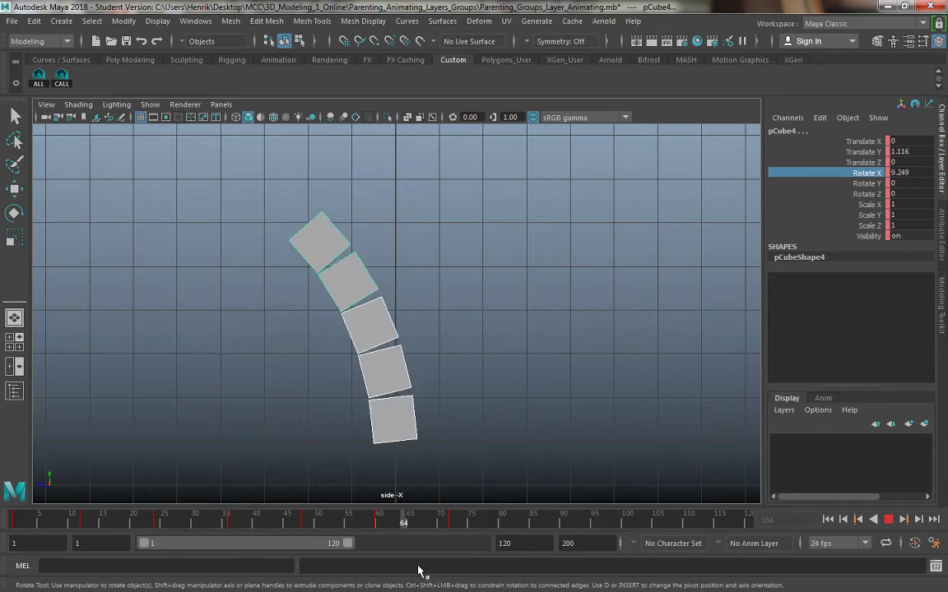
{"action": "key", "text": "alt+shift+v"}
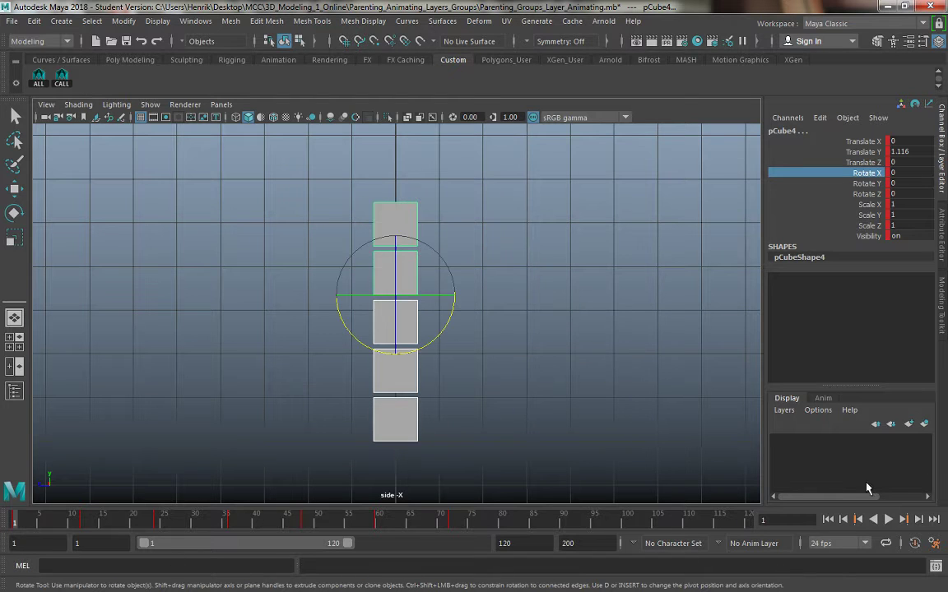
Set the playback range's end time to frame 72 and deselect the cubes.
{"action": "left_click", "coordinate": [510, 543]}
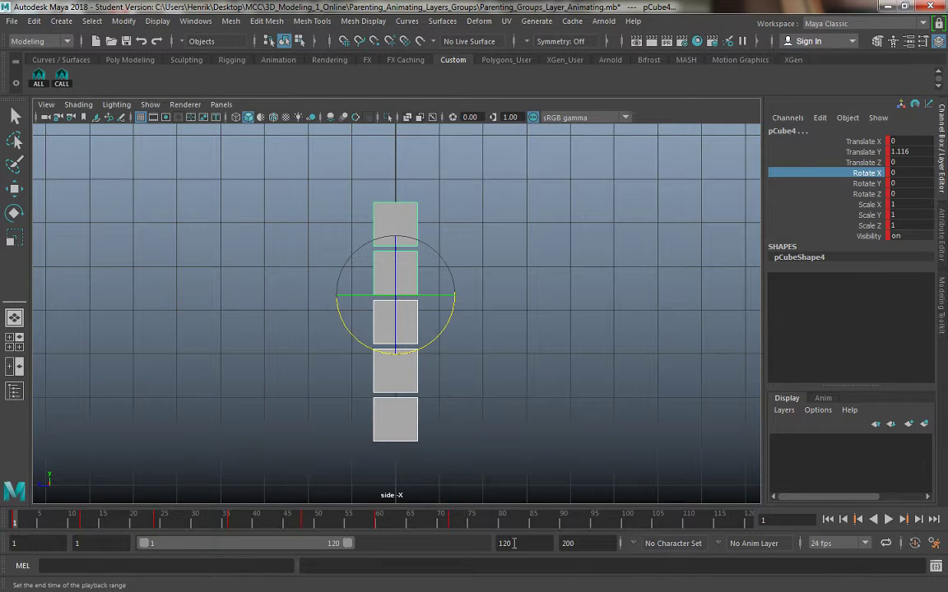
{"action": "key", "text": "Return"}
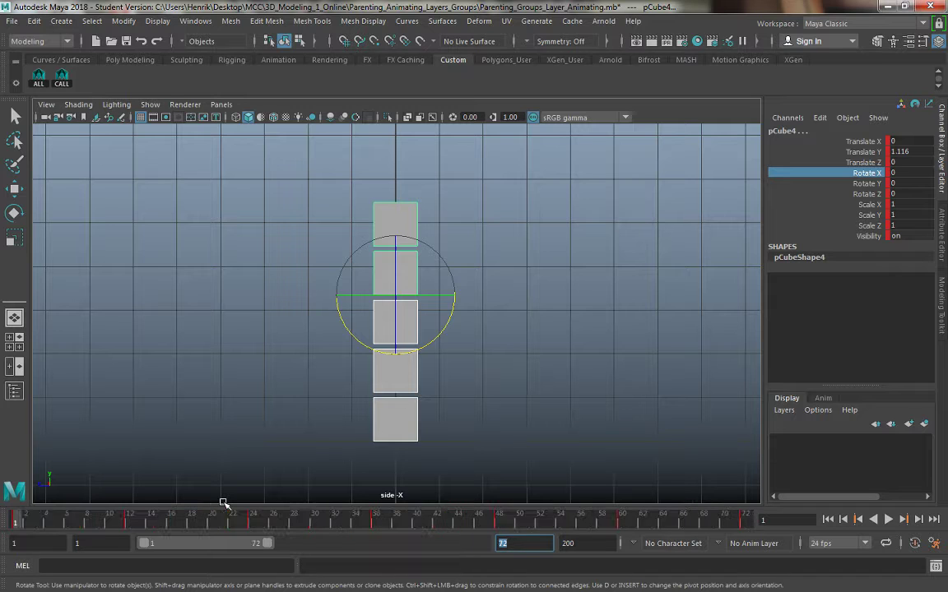
{"action": "left_click", "coordinate": [501, 412]}
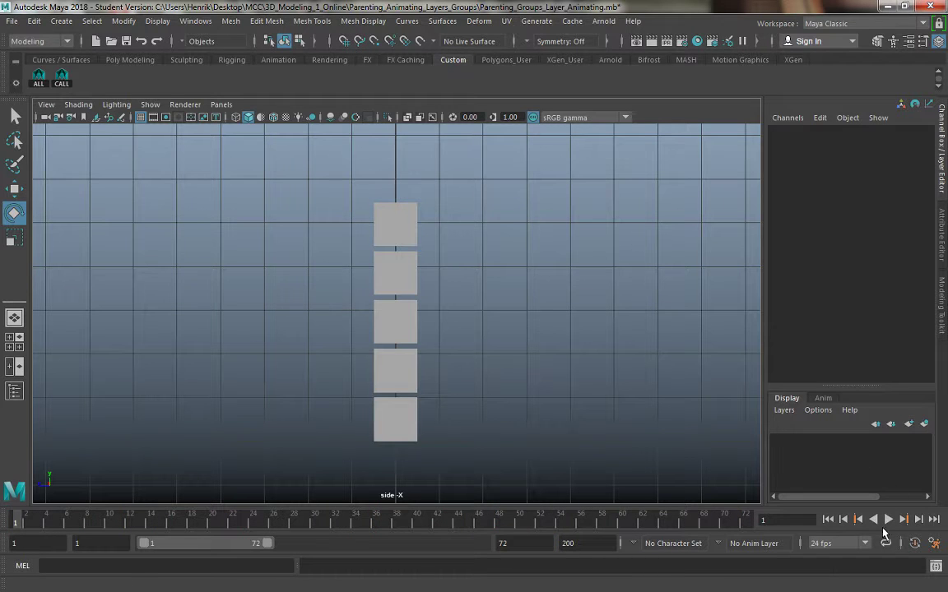
Play the shortened 1–72 range as a loop, stop playback, and go back to frame 1.
{"action": "left_click", "coordinate": [888, 519]}
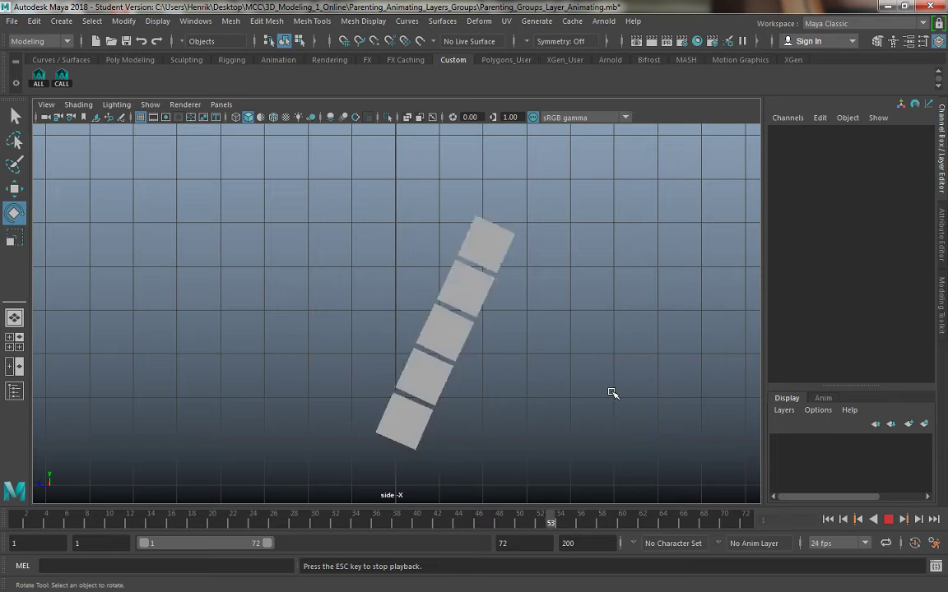
{"action": "left_click", "coordinate": [887, 519]}
{"action": "left_click_drag", "start_coordinate": [324, 518], "coordinate": [15, 519]}
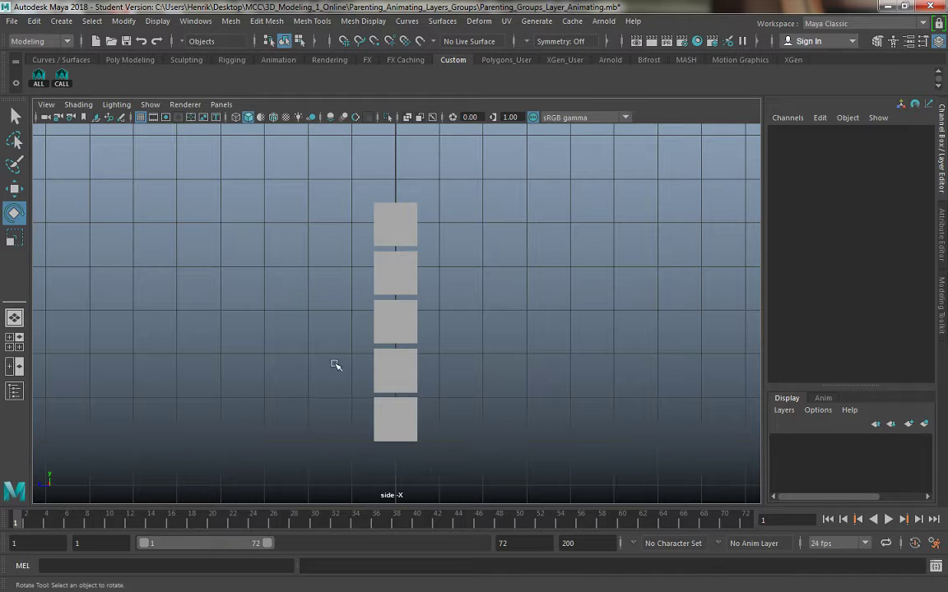
Examine the cubes' keyframes together and cube by cube, scrub through the animation, and return to frame 1.
{"action": "left_click_drag", "start_coordinate": [344, 182], "coordinate": [535, 467]}
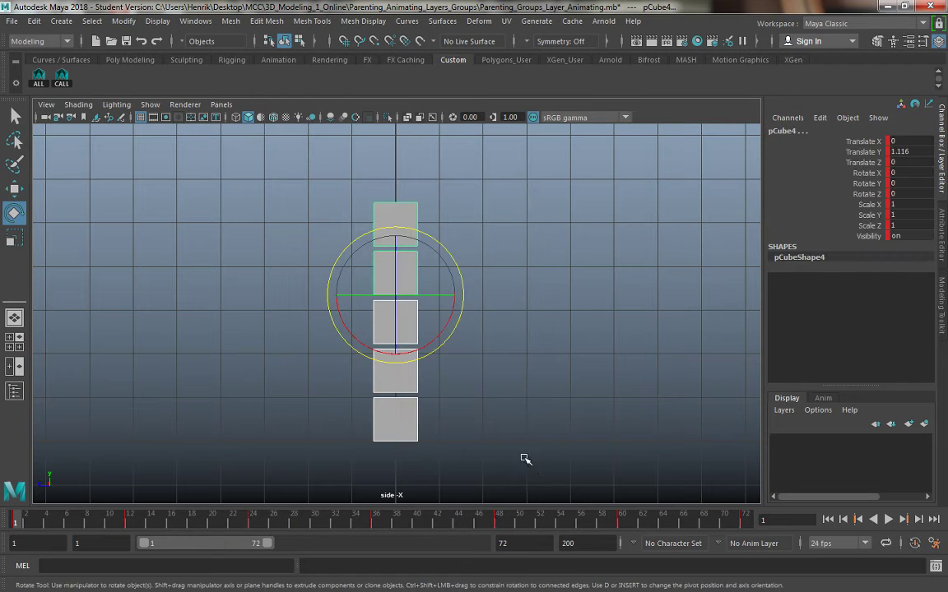
{"action": "left_click", "coordinate": [431, 459]}
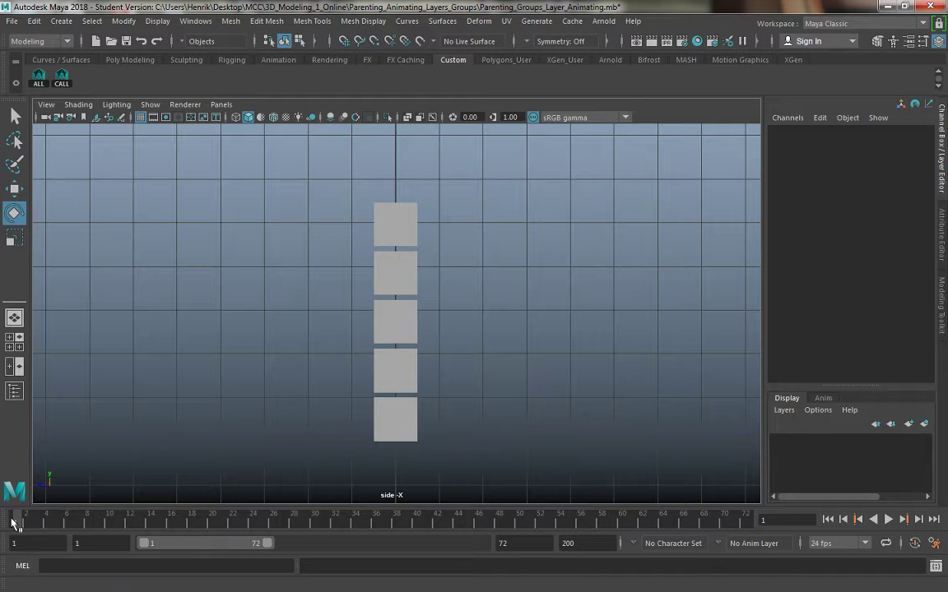
{"action": "left_click_drag", "start_coordinate": [16, 520], "coordinate": [45, 520]}
{"action": "left_click", "coordinate": [414, 423]}
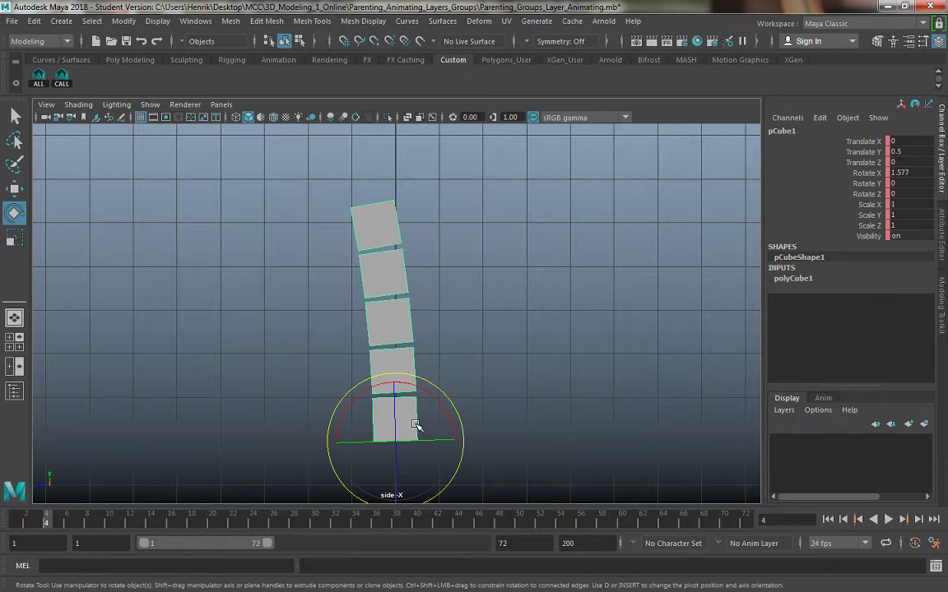
{"action": "left_click", "coordinate": [407, 359]}
{"action": "left_click", "coordinate": [403, 319]}
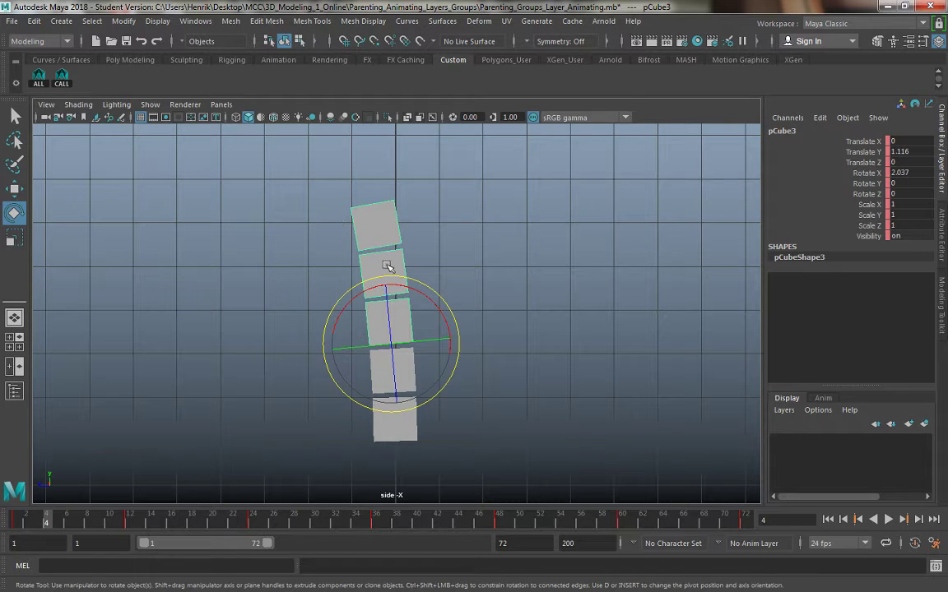
{"action": "left_click", "coordinate": [493, 206]}
{"action": "mouse_move", "coordinate": [80, 522]}
{"action": "left_mouse_down"}
{"action": "mouse_move", "coordinate": [42, 521]}
{"action": "mouse_move", "coordinate": [436, 547]}
{"action": "mouse_move", "coordinate": [776, 545]}
{"action": "left_mouse_up"}
{"action": "left_click", "coordinate": [233, 520]}
{"action": "left_click_drag", "start_coordinate": [165, 520], "coordinate": [14, 520]}
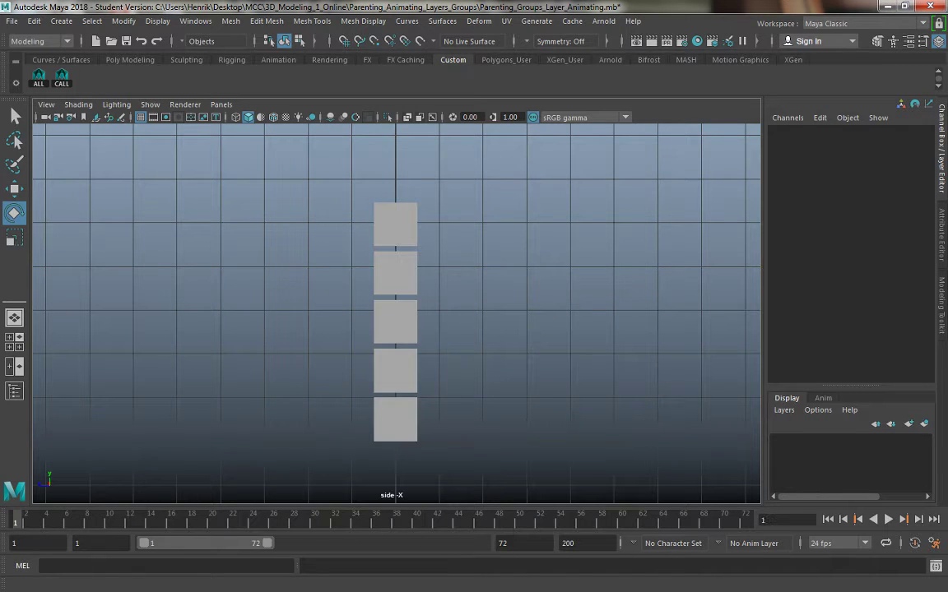
Create a display layer from the bottom cube and name it Cube_1.
{"action": "left_click", "coordinate": [411, 434]}
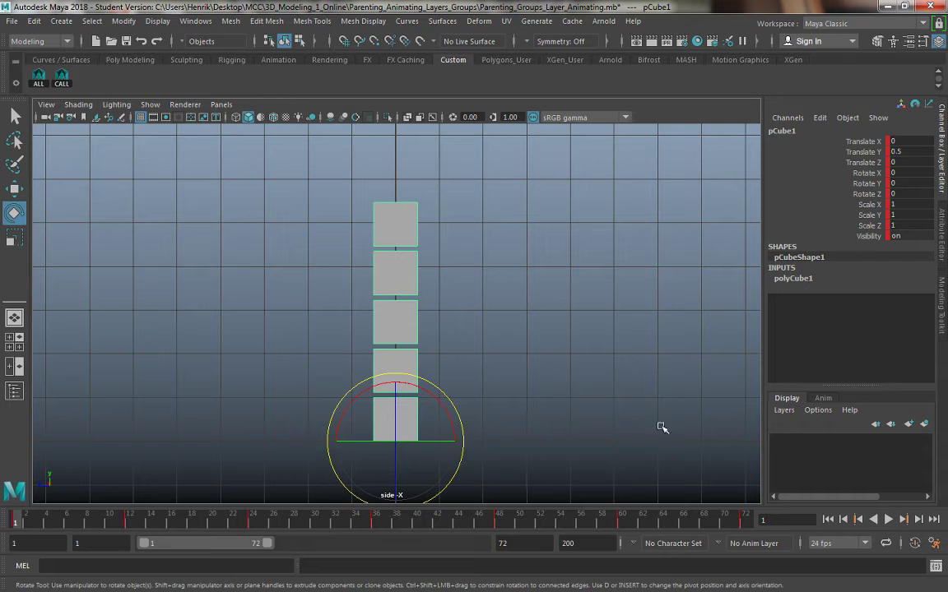
{"action": "left_click", "coordinate": [784, 410]}
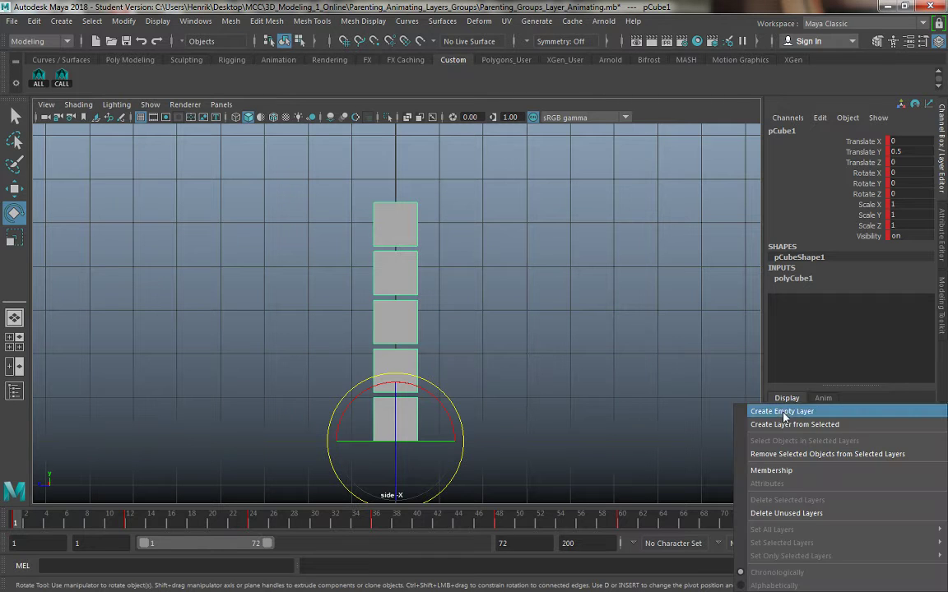
{"action": "left_click", "coordinate": [786, 425]}
{"action": "double_click", "coordinate": [804, 442]}
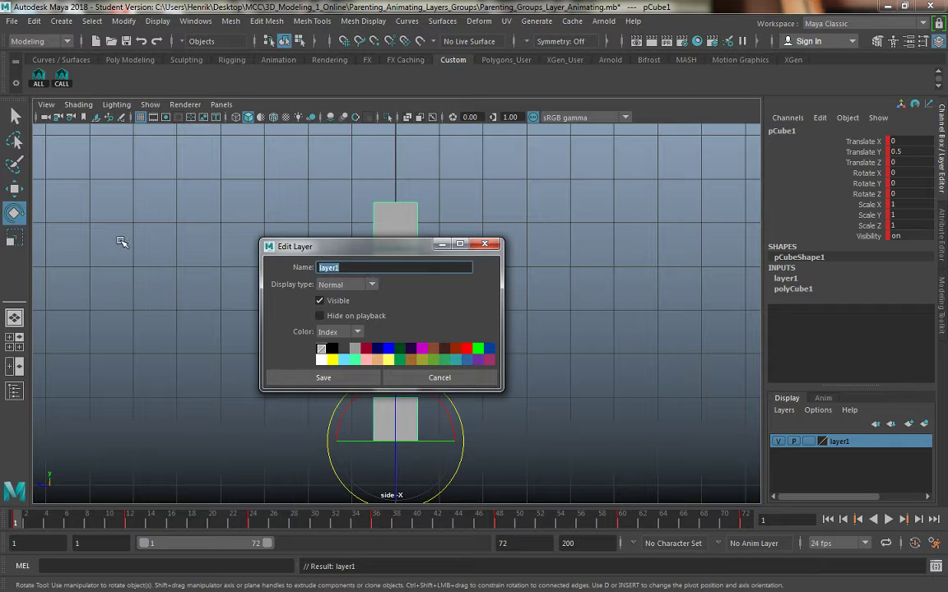
{"action": "type", "text": "Cube_1"}
{"action": "left_click", "coordinate": [323, 377]}
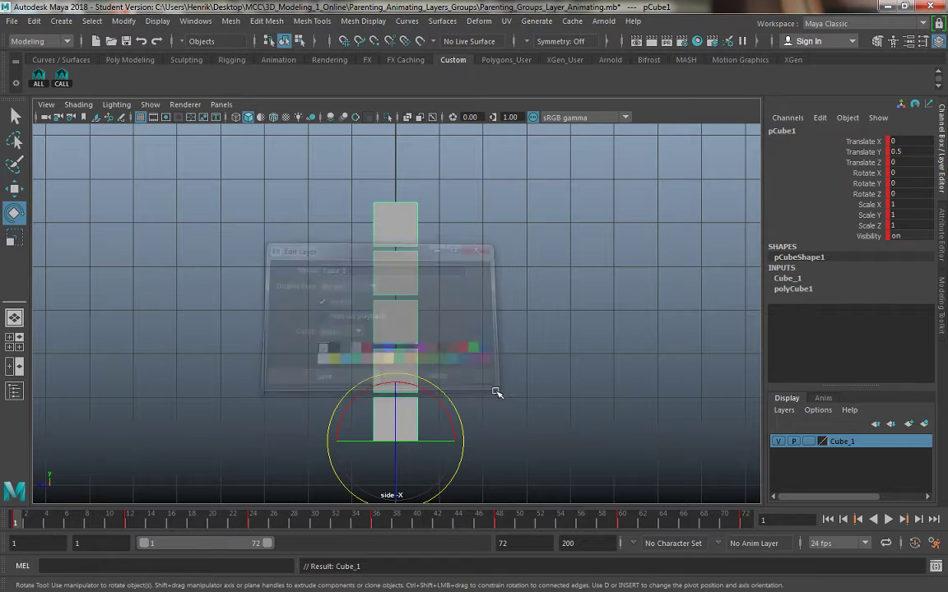
{"action": "left_click", "coordinate": [485, 389]}
Create a display layer from the second cube from the bottom and name it Cube_2.
{"action": "left_click", "coordinate": [416, 381]}
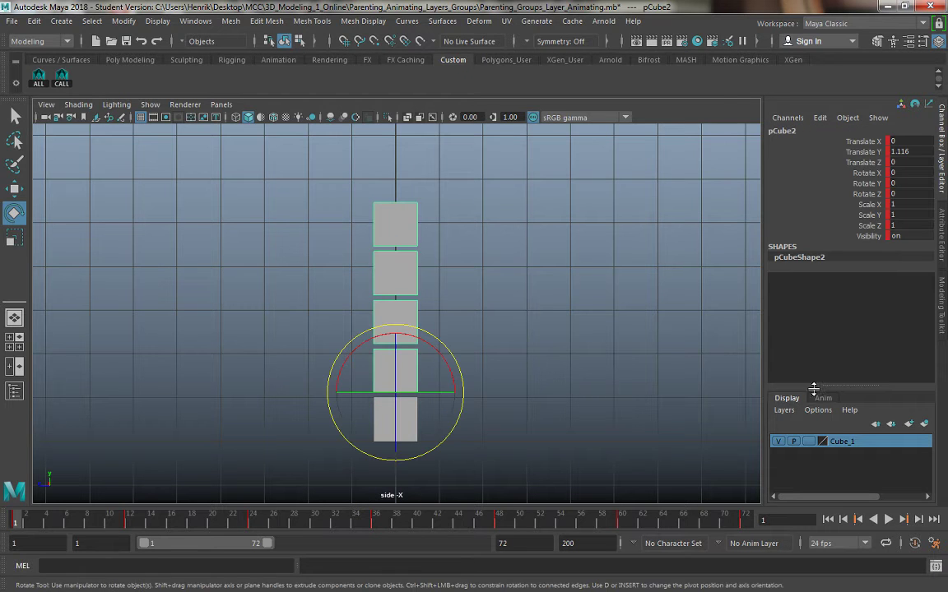
{"action": "left_click", "coordinate": [784, 409]}
{"action": "left_click", "coordinate": [808, 238]}
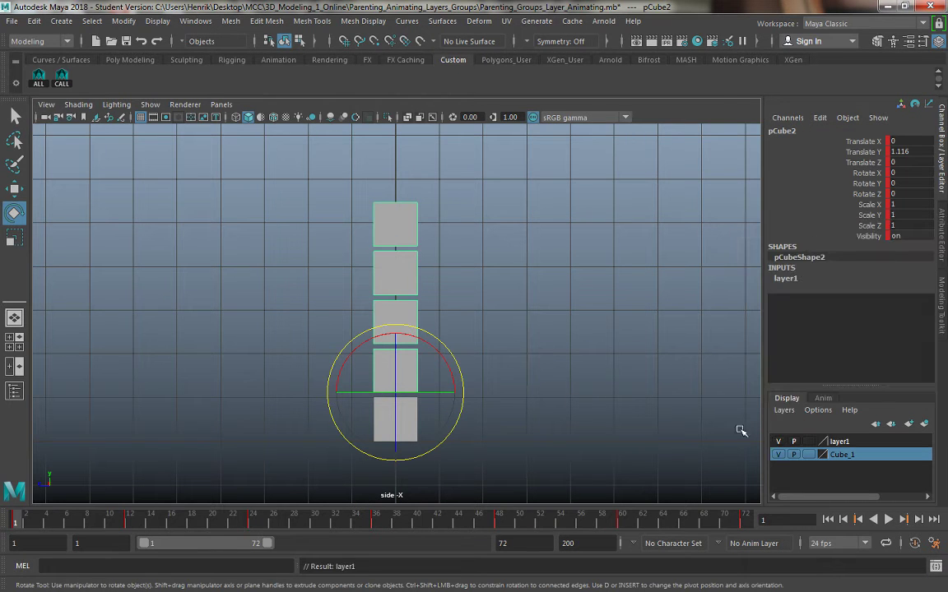
{"action": "double_click", "coordinate": [867, 441]}
{"action": "type", "text": "C"}
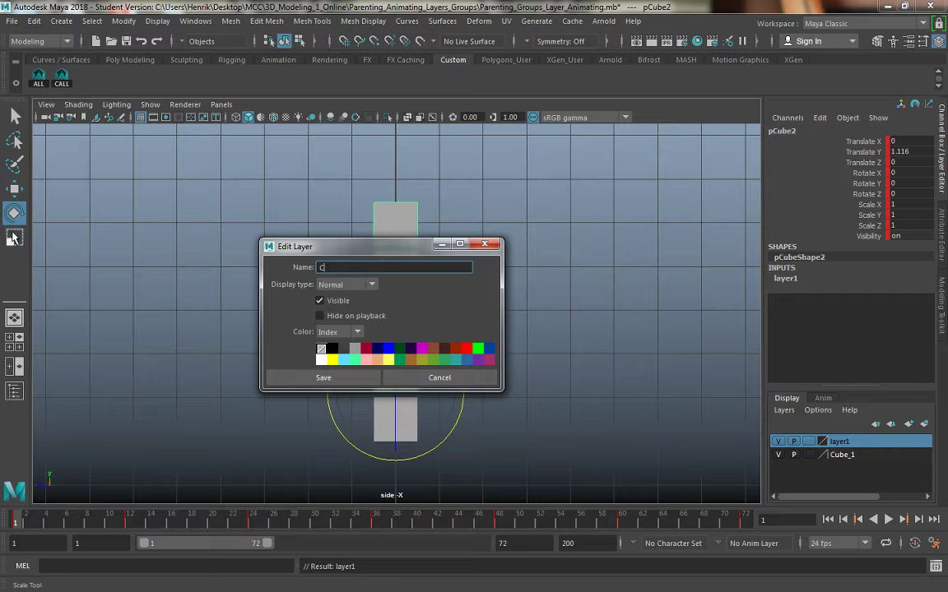
{"action": "type", "text": "ube_2"}
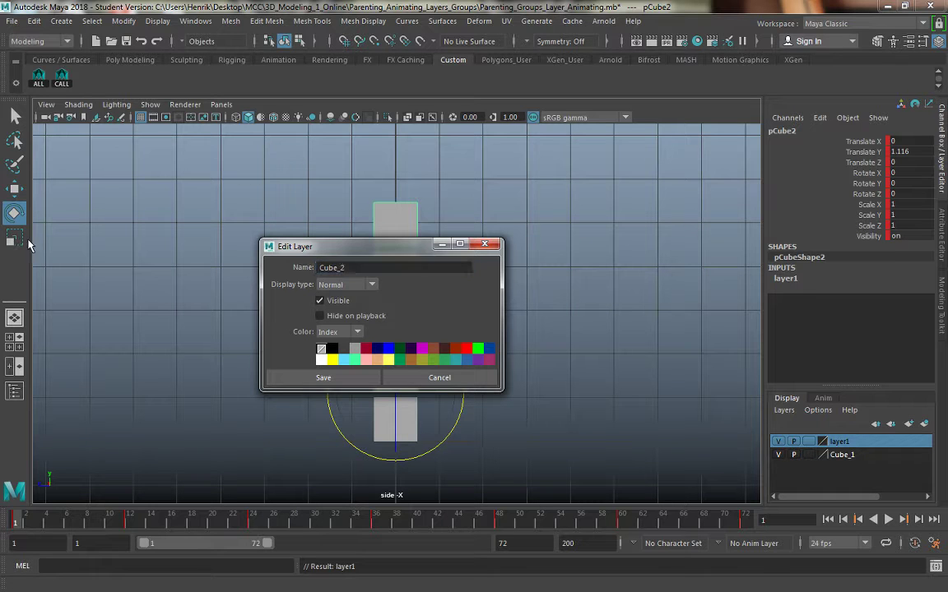
{"action": "left_click", "coordinate": [324, 377]}
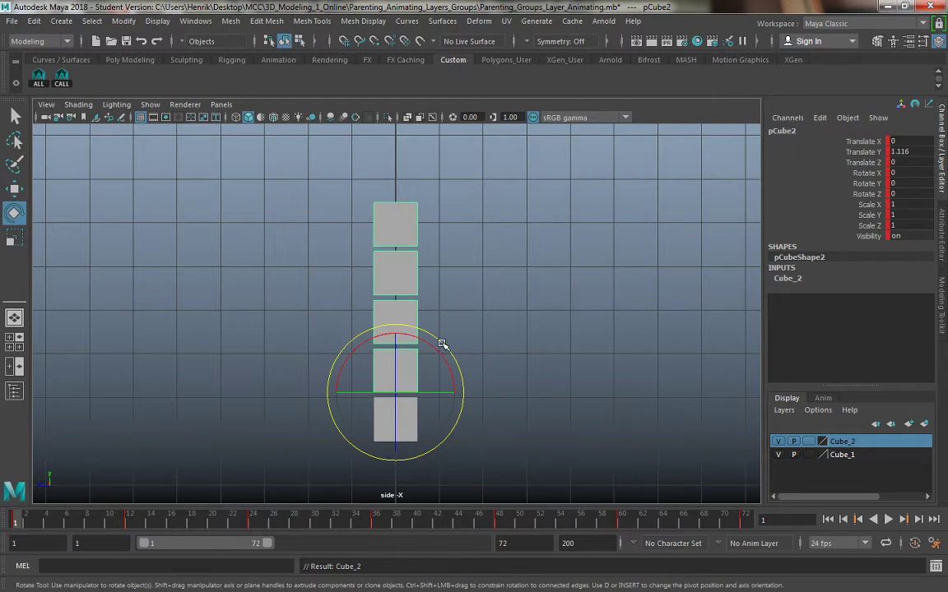
Create a third display layer and name it Cube_3.
{"action": "left_click", "coordinate": [414, 322]}
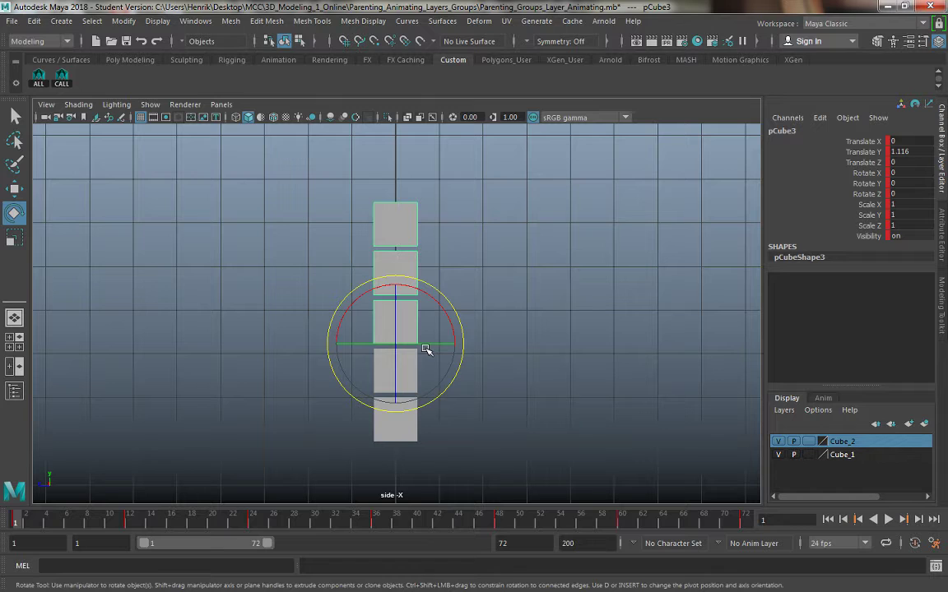
{"action": "left_click", "coordinate": [818, 409]}
{"action": "left_click", "coordinate": [743, 385]}
{"action": "left_click", "coordinate": [784, 410]}
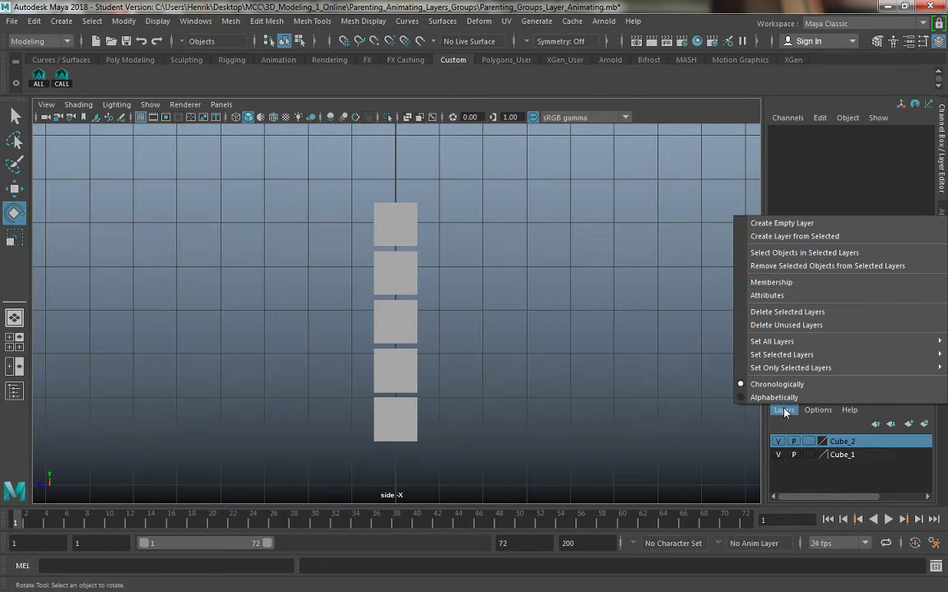
{"action": "left_click", "coordinate": [808, 238]}
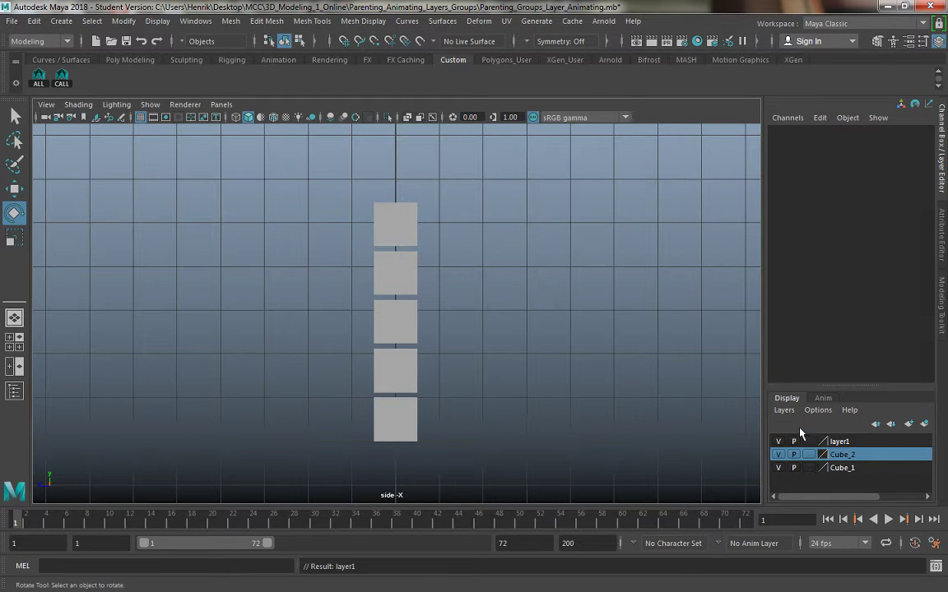
{"action": "double_click", "coordinate": [821, 441]}
{"action": "type", "text": "Cube_3"}
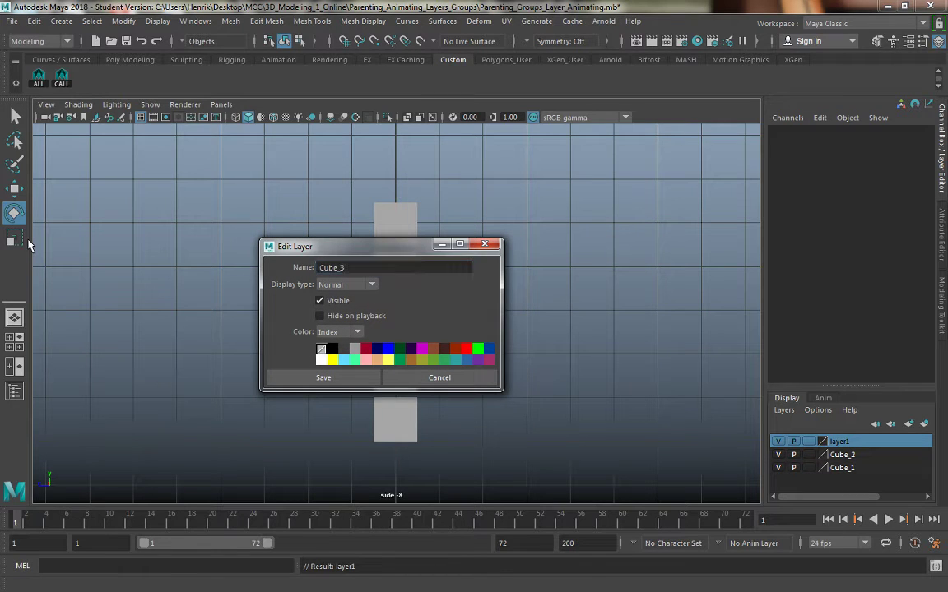
{"action": "left_click", "coordinate": [324, 378]}
Create a display layer from the second cube from the top and name it Cube_4.
{"action": "left_click", "coordinate": [412, 237]}
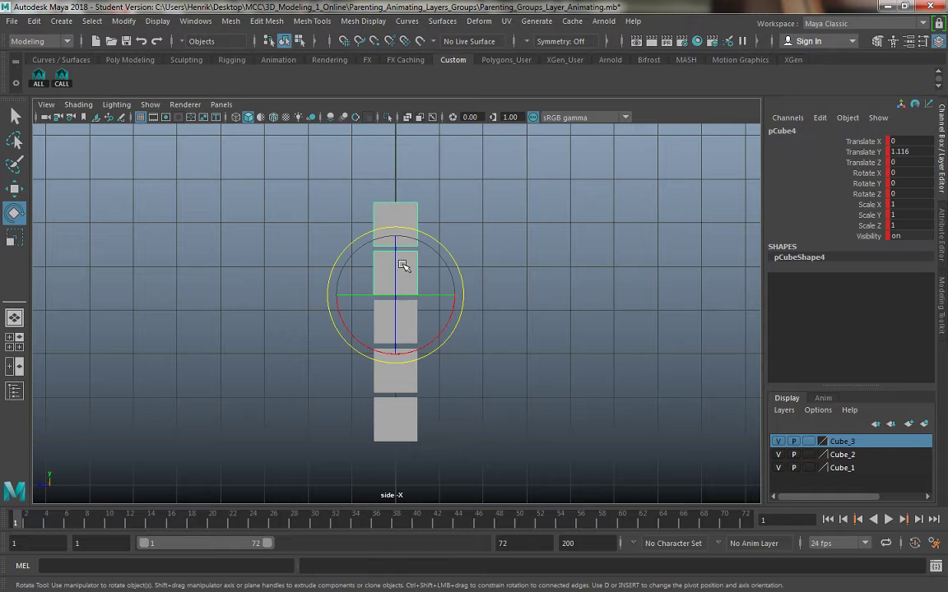
{"action": "left_click", "coordinate": [784, 410]}
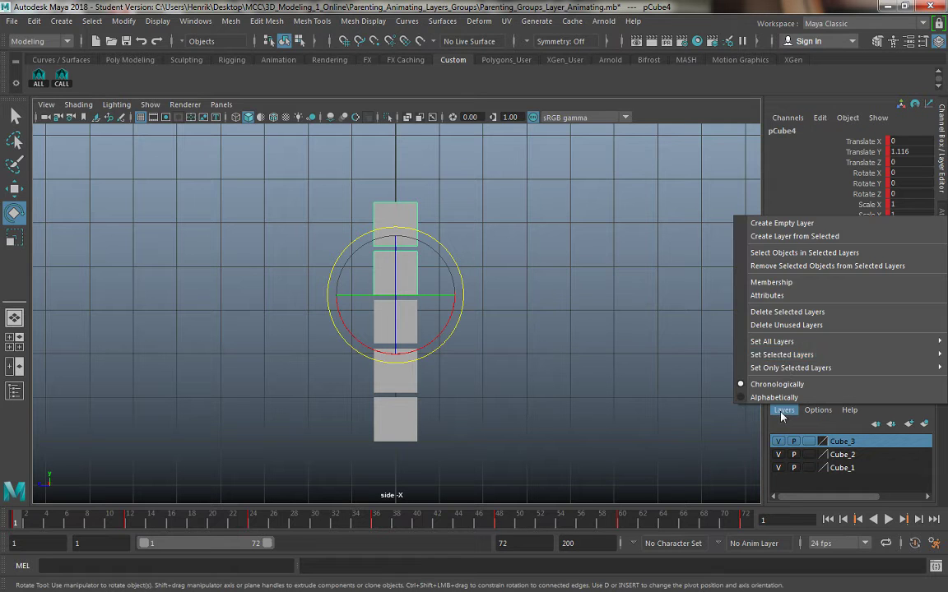
{"action": "left_click", "coordinate": [803, 237]}
{"action": "double_click", "coordinate": [823, 441]}
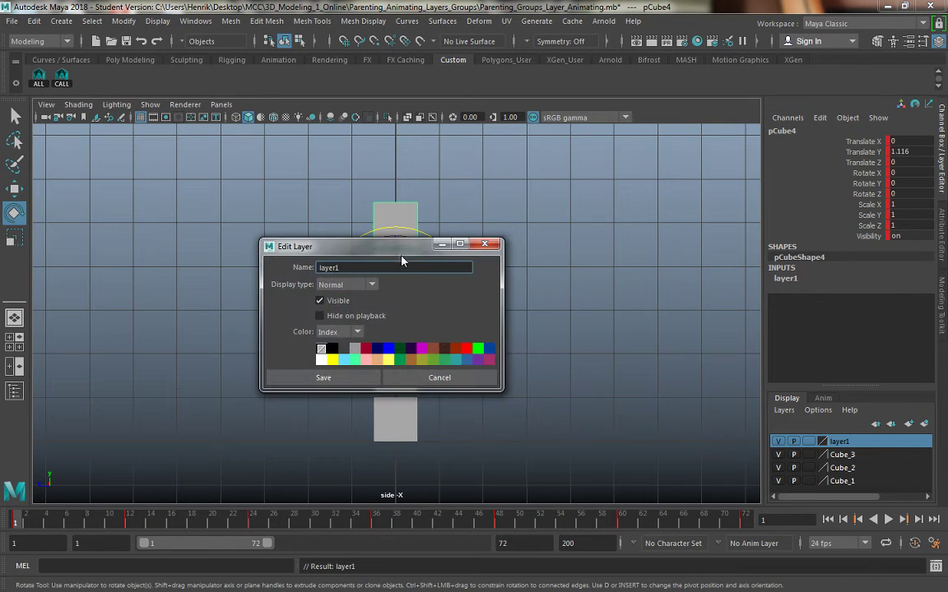
{"action": "type", "text": "Cube_4"}
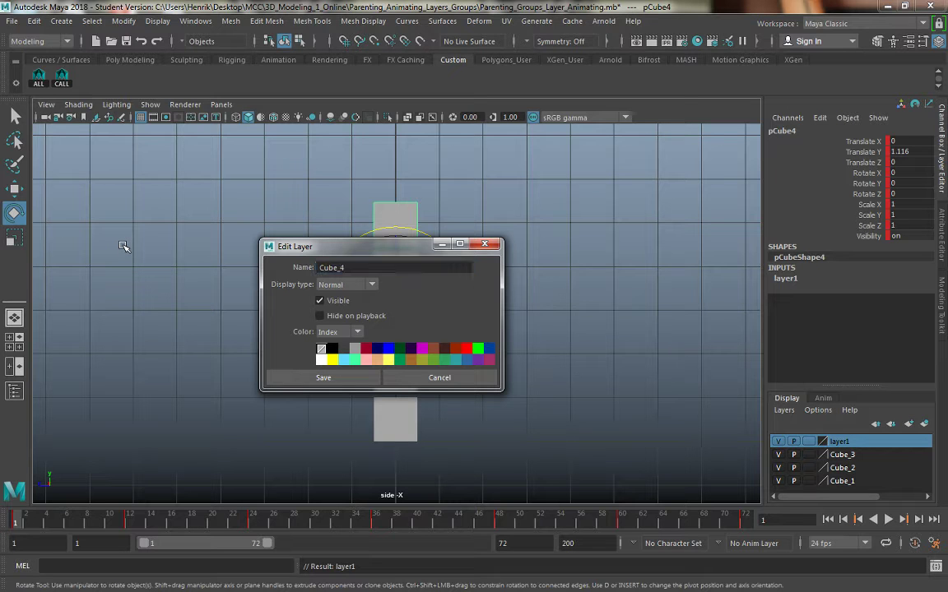
{"action": "left_click", "coordinate": [324, 378]}
Create a display layer from the top cube and name it Cube_5.
{"action": "left_click", "coordinate": [433, 218]}
{"action": "left_click", "coordinate": [408, 220]}
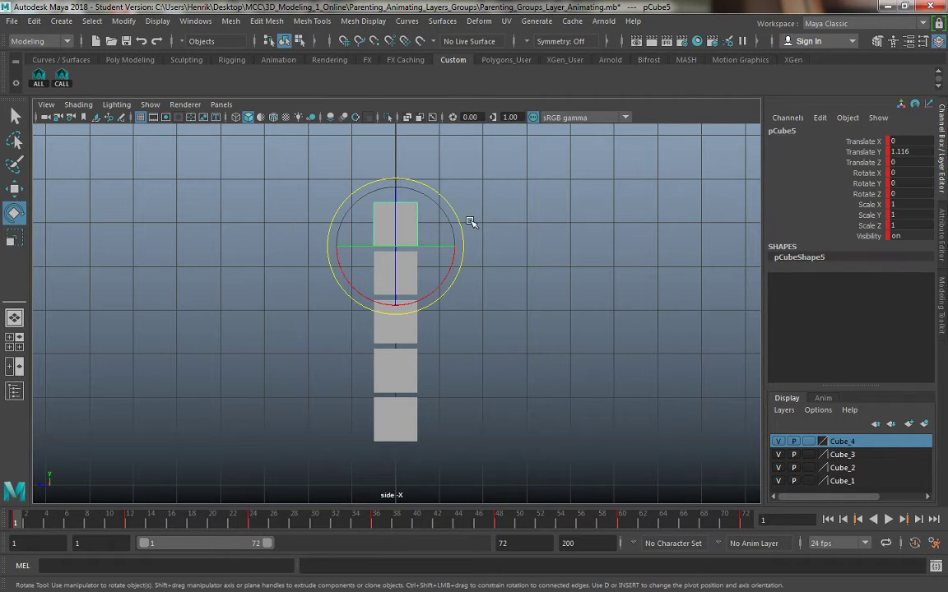
{"action": "left_click", "coordinate": [784, 409]}
{"action": "left_click", "coordinate": [790, 237]}
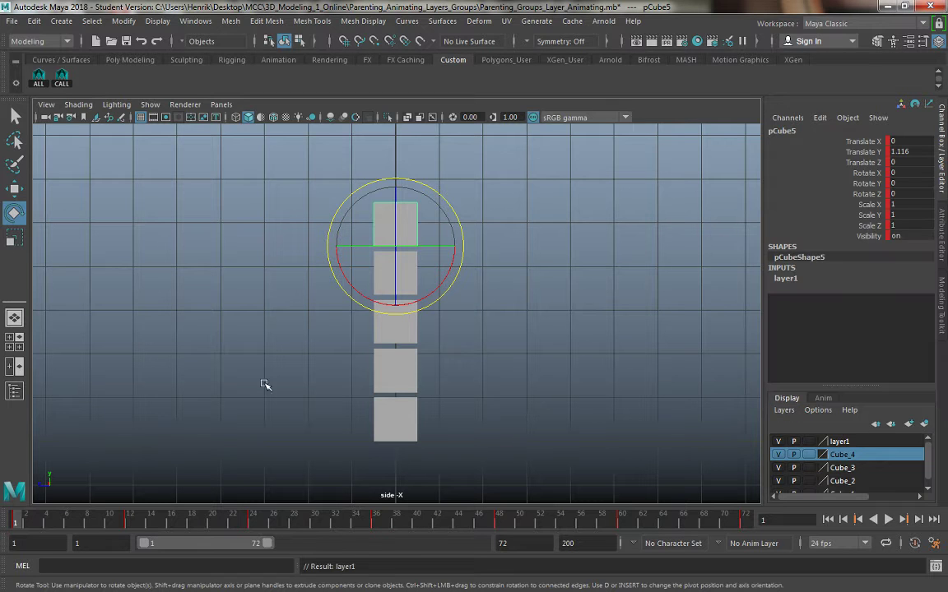
{"action": "double_click", "coordinate": [889, 442]}
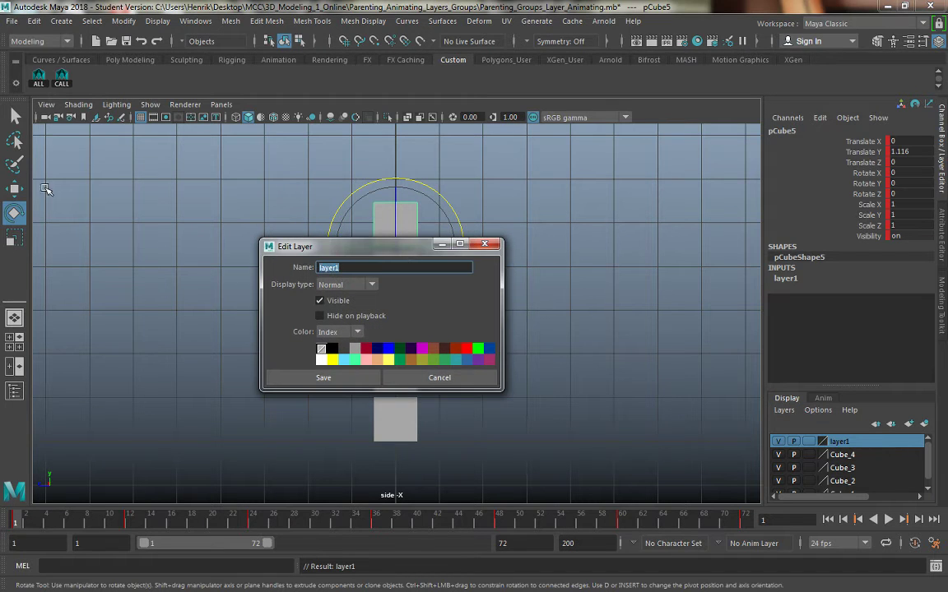
{"action": "type", "text": "L"}
{"action": "type", "text": "ube_5"}
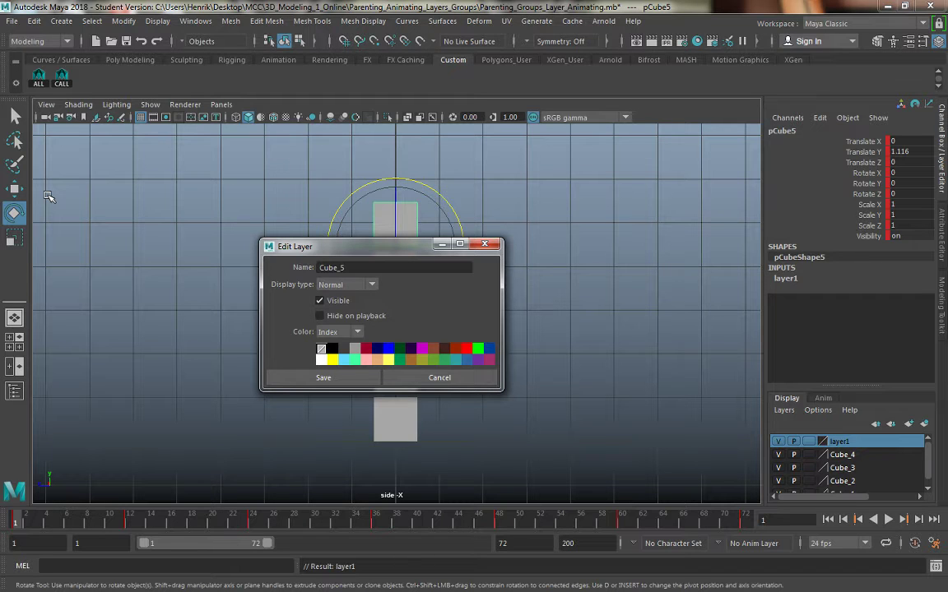
{"action": "left_click", "coordinate": [354, 378]}
Deselect everything, play the bending animation, and return to frame 1.
{"action": "left_click", "coordinate": [549, 368]}
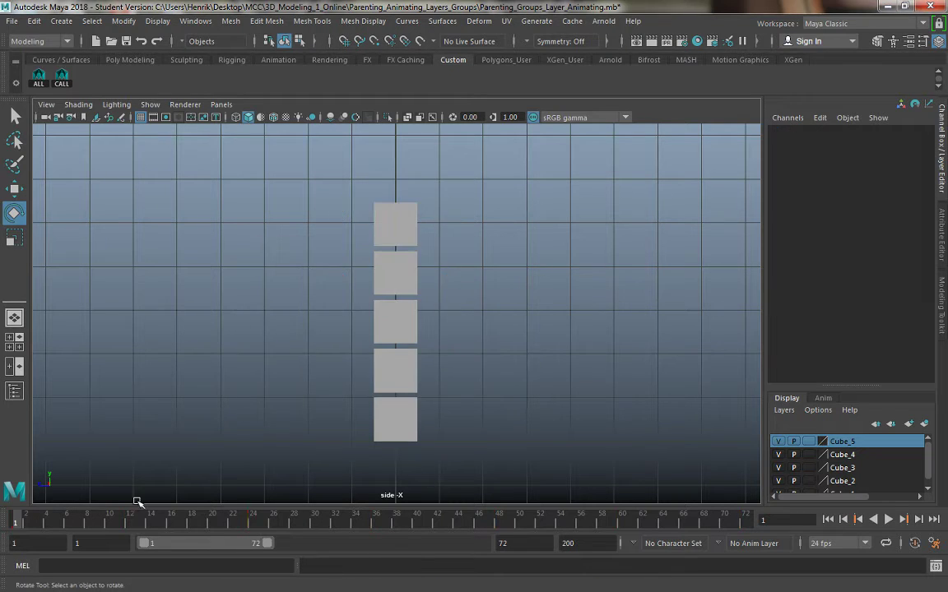
{"action": "key", "text": "alt+v"}
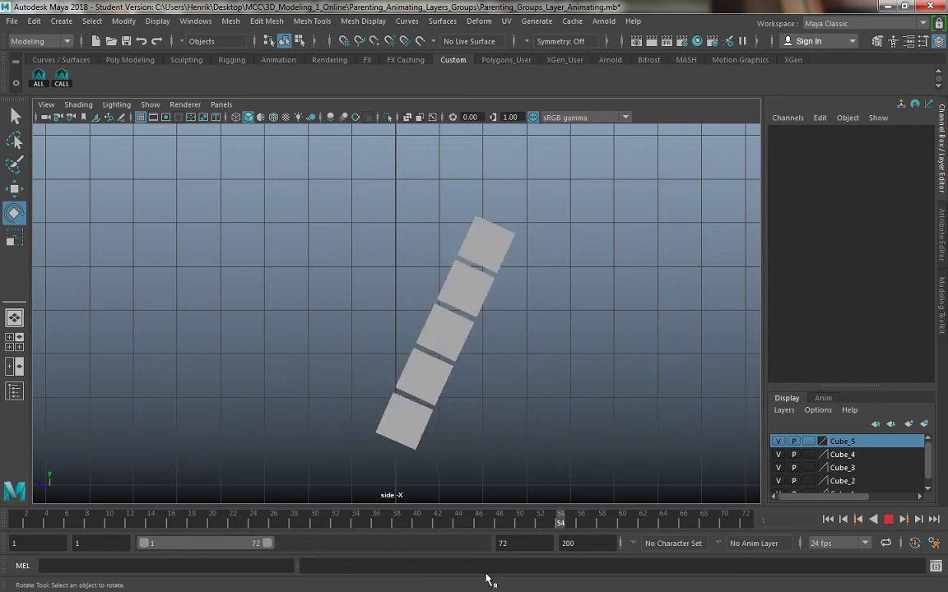
{"action": "left_click_drag", "start_coordinate": [486, 574], "coordinate": [14, 527]}
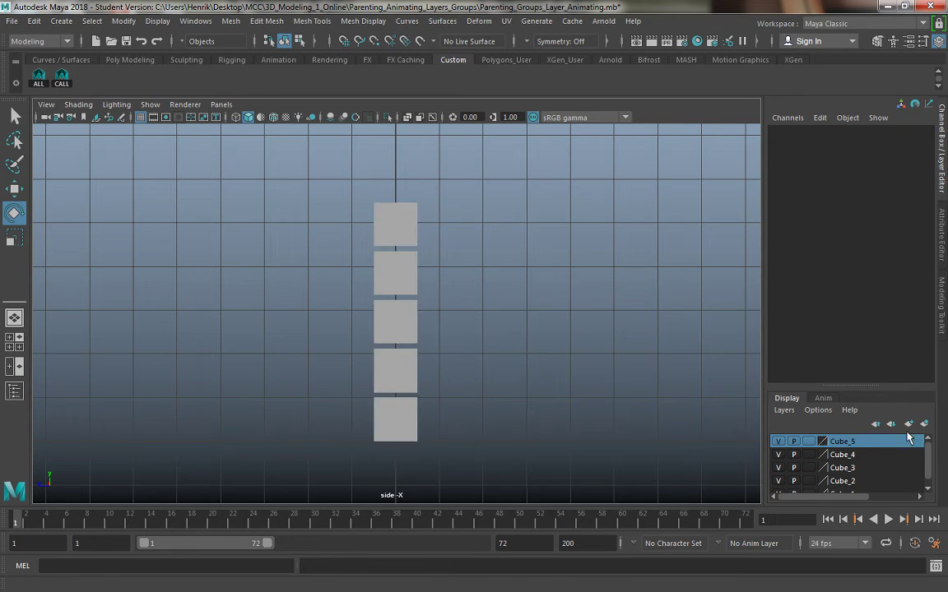
Hide and show the Cube_1, Cube_2 and Cube_3 layers one at a time to check which cubes each controls.
{"action": "scroll", "coordinate": [543, 395], "scroll_direction": "down", "scroll_amount": 3}
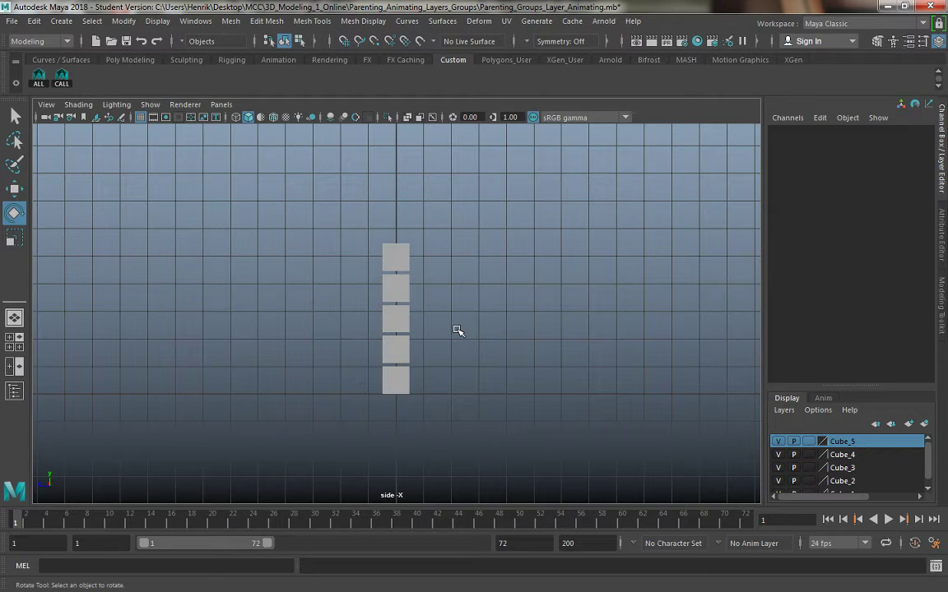
{"action": "scroll", "coordinate": [850, 475], "scroll_direction": "down", "scroll_amount": 1}
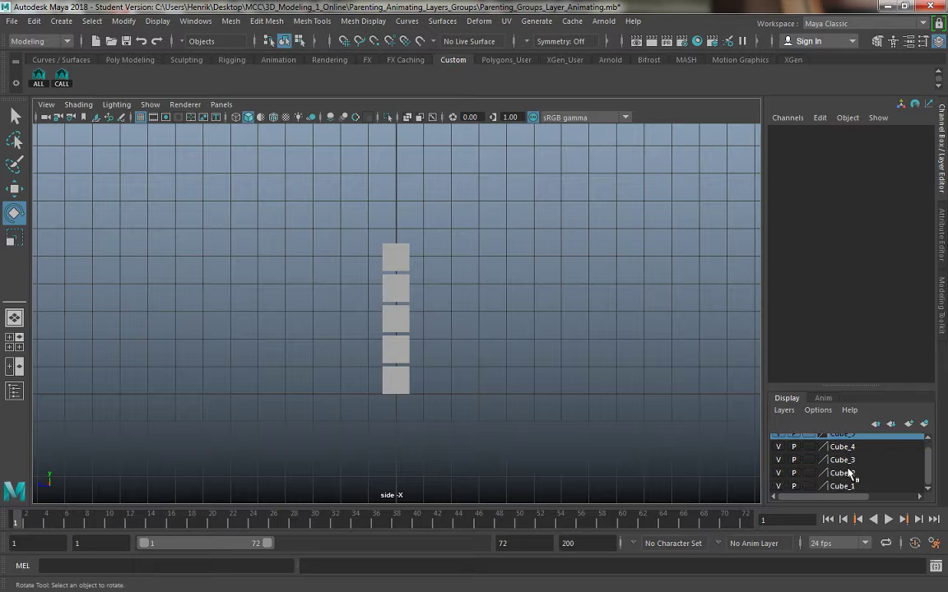
{"action": "left_click", "coordinate": [778, 486]}
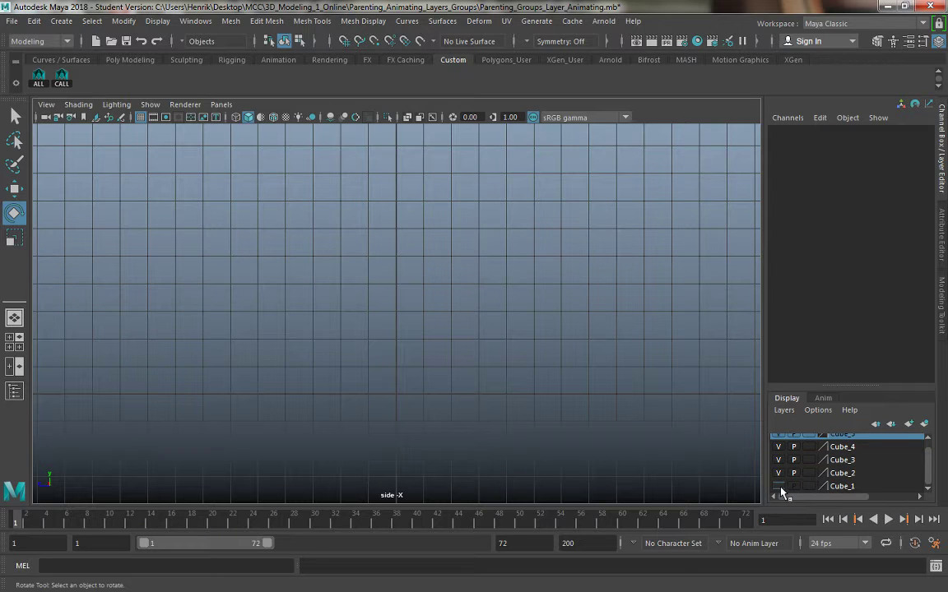
{"action": "left_click", "coordinate": [778, 486]}
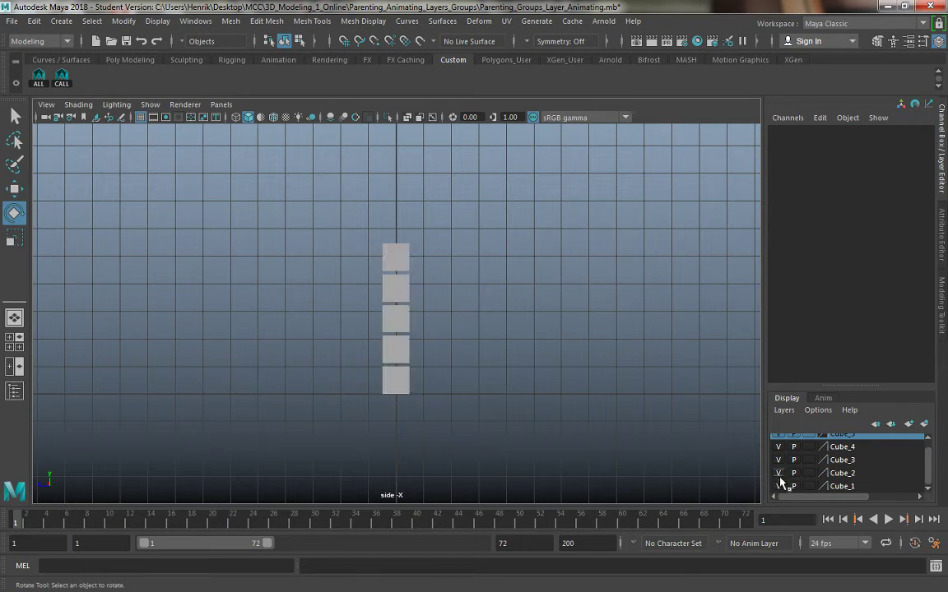
{"action": "left_click", "coordinate": [778, 474]}
{"action": "left_click", "coordinate": [778, 474]}
{"action": "left_click", "coordinate": [778, 460]}
{"action": "left_click", "coordinate": [778, 460]}
{"action": "scroll", "coordinate": [780, 454], "scroll_direction": "up", "scroll_amount": 1}
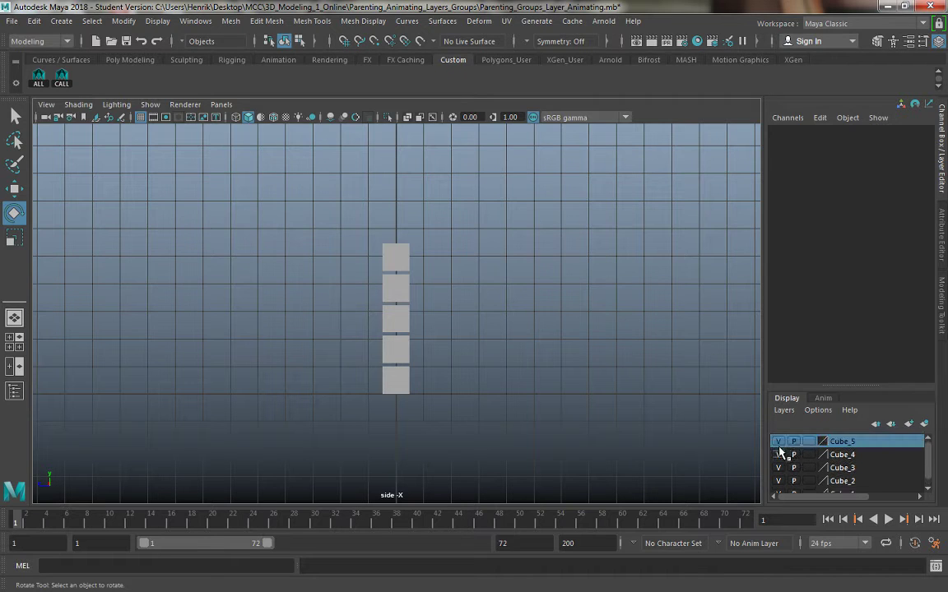
Add the middle cube to the Cube_3 layer and check it by hiding and showing the layer.
{"action": "left_click", "coordinate": [389, 315]}
{"action": "right_click", "coordinate": [794, 467]}
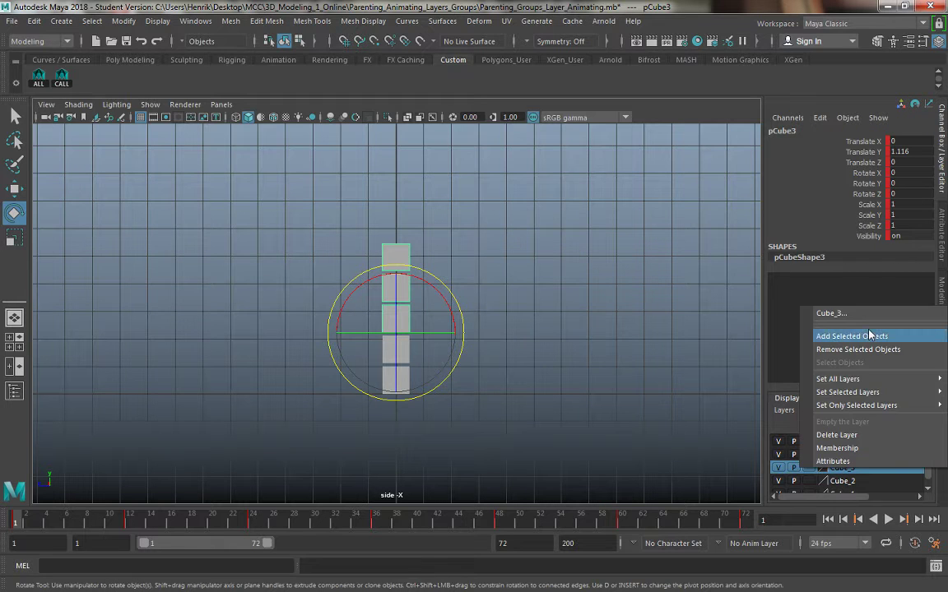
{"action": "left_click", "coordinate": [784, 302]}
{"action": "left_click", "coordinate": [779, 468]}
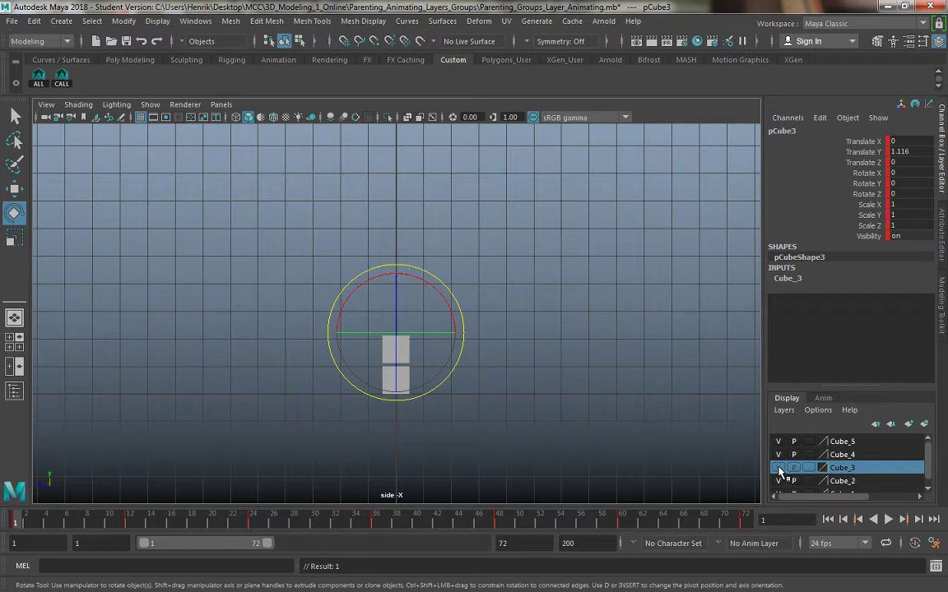
{"action": "left_click", "coordinate": [779, 468]}
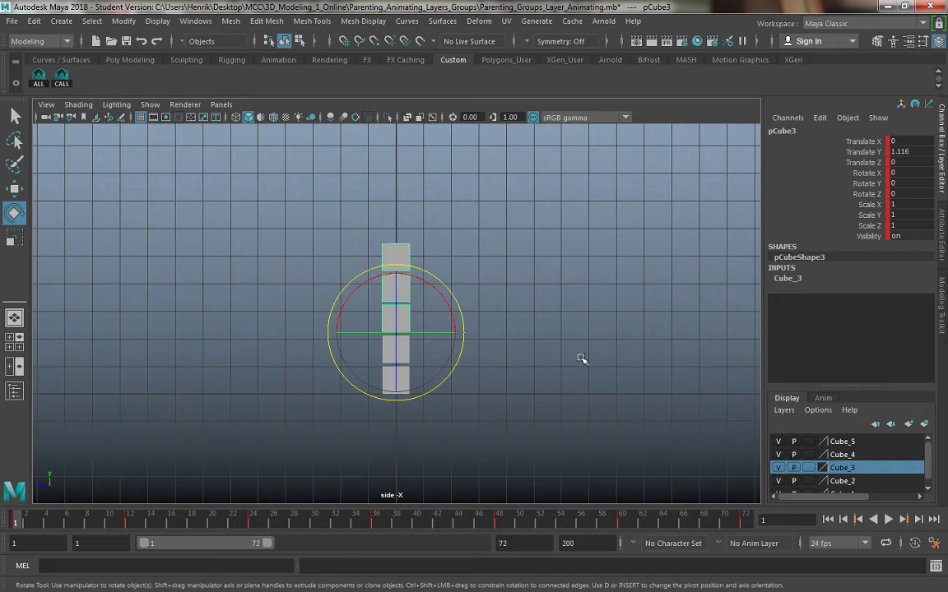
{"action": "left_click", "coordinate": [574, 401]}
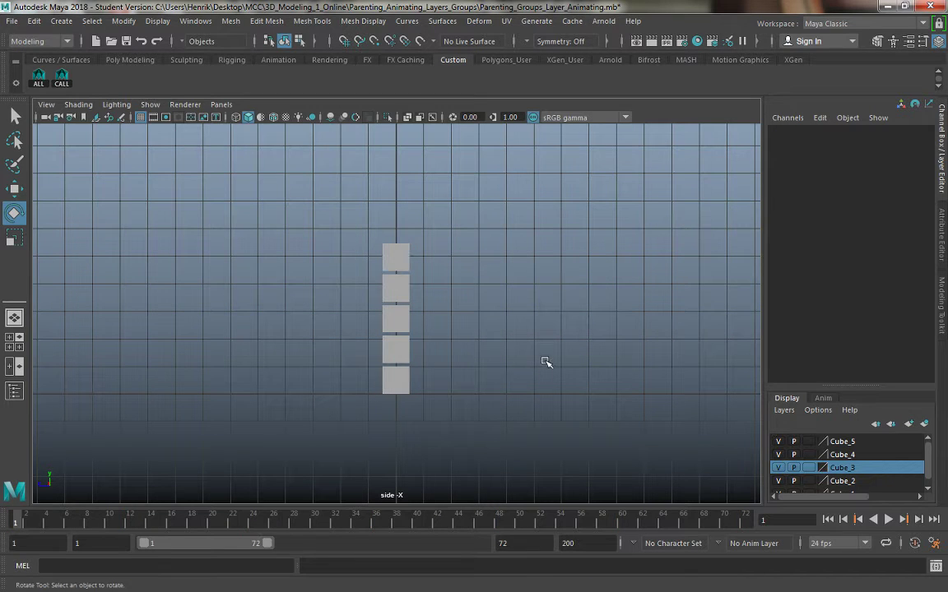
In the perspective view, create a polygon sphere and move it beside the cube stack to about 4.58 on Z.
{"action": "left_click_drag", "start_coordinate": [223, 219], "coordinate": [494, 403]}
{"action": "left_click_drag", "start_coordinate": [338, 174], "coordinate": [293, 332], "text": "alt"}
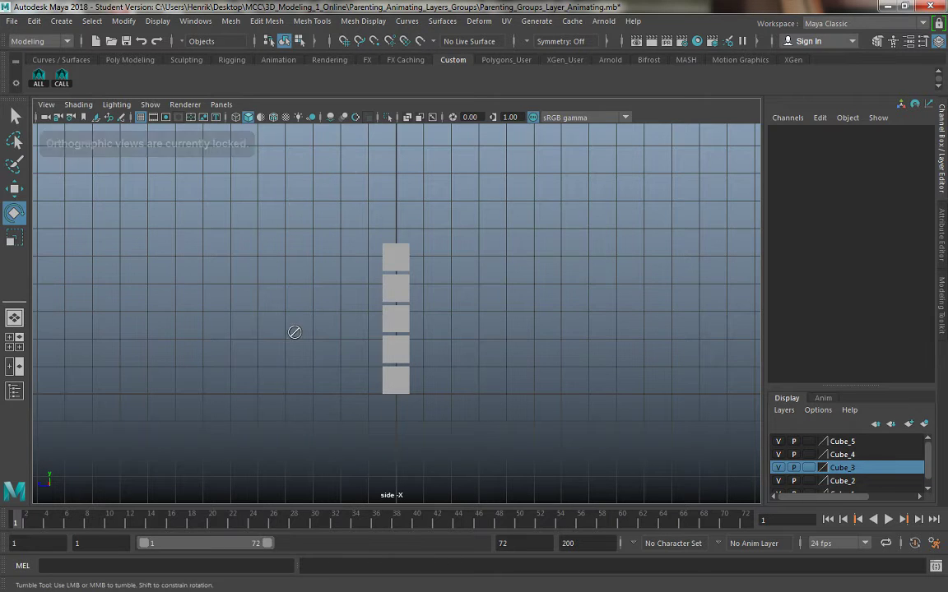
{"action": "key", "text": "space"}
{"action": "key", "text": "space"}
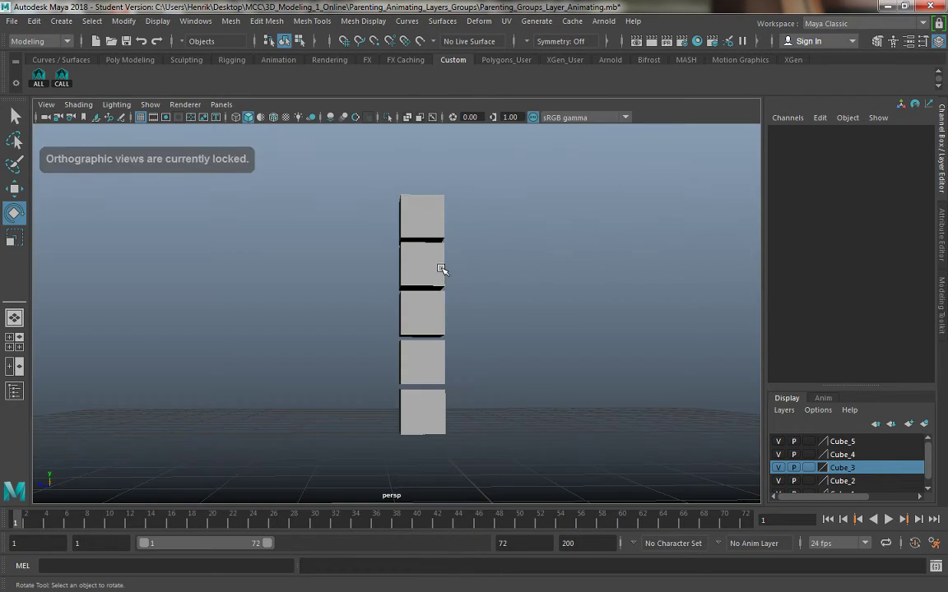
{"action": "left_click_drag", "start_coordinate": [438, 269], "coordinate": [462, 313], "text": "alt"}
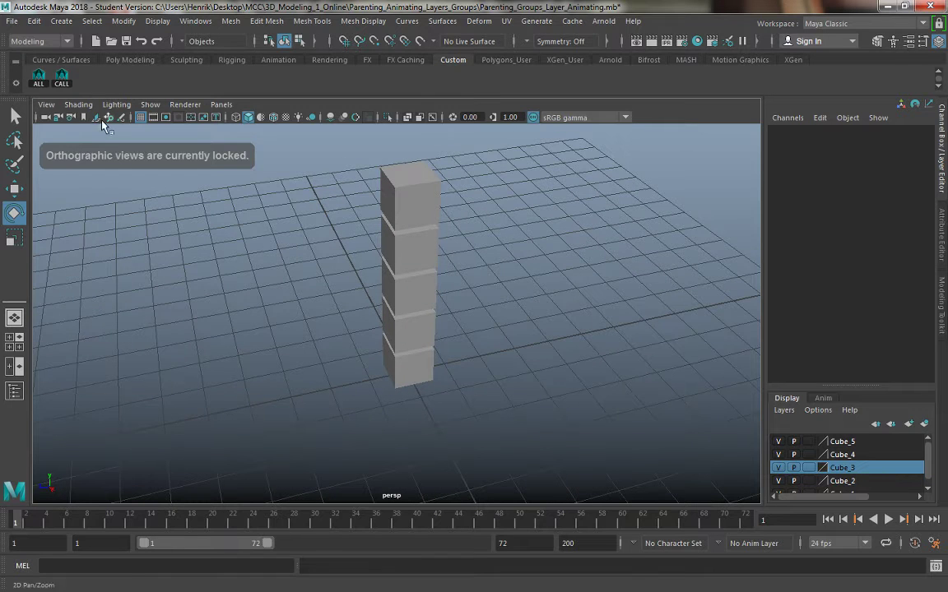
{"action": "left_click", "coordinate": [127, 61]}
{"action": "left_click", "coordinate": [37, 78]}
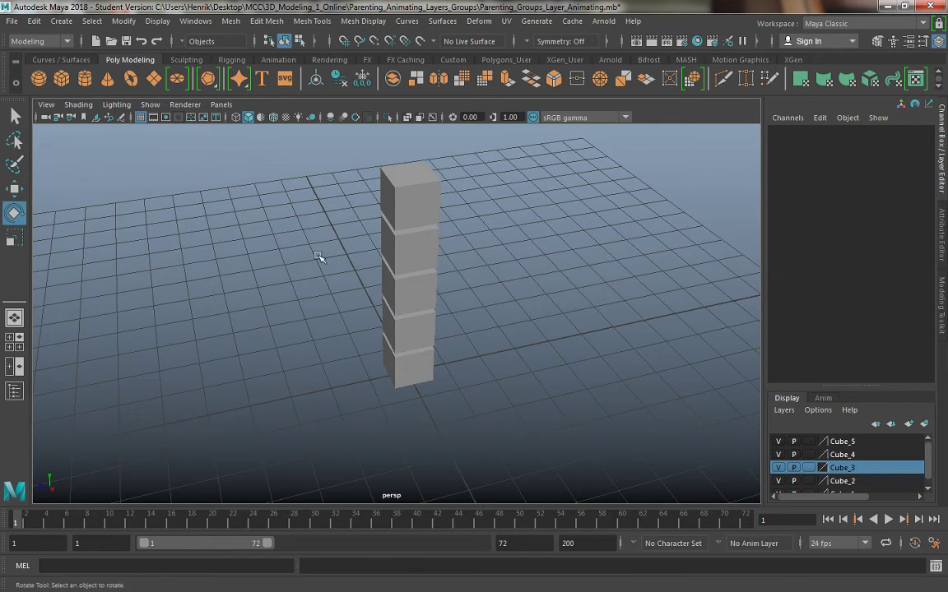
{"action": "key", "text": "w"}
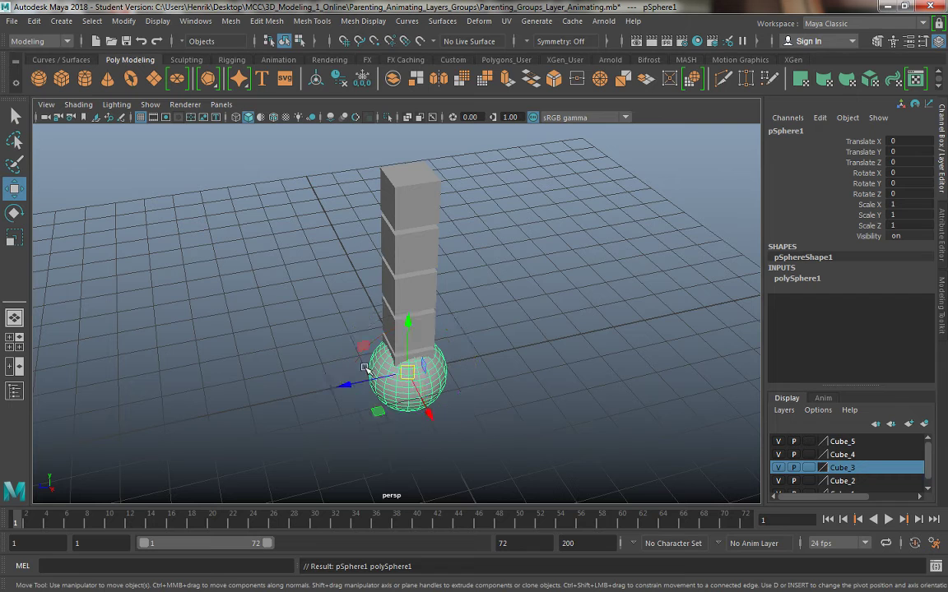
{"action": "left_click_drag", "start_coordinate": [345, 385], "coordinate": [163, 423]}
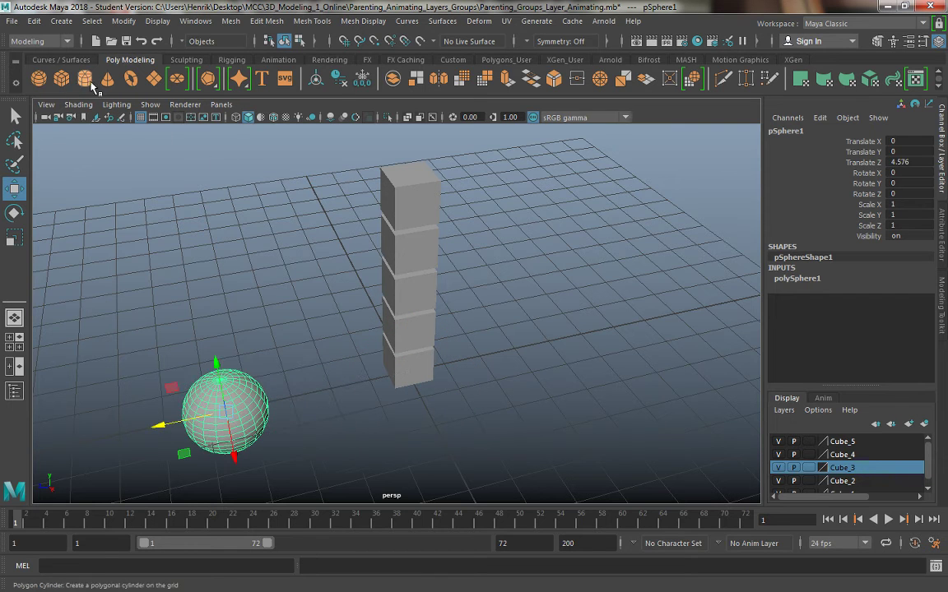
Create a polygon cube between the sphere and the cube stack, and parent it to the sphere.
{"action": "left_click", "coordinate": [62, 78]}
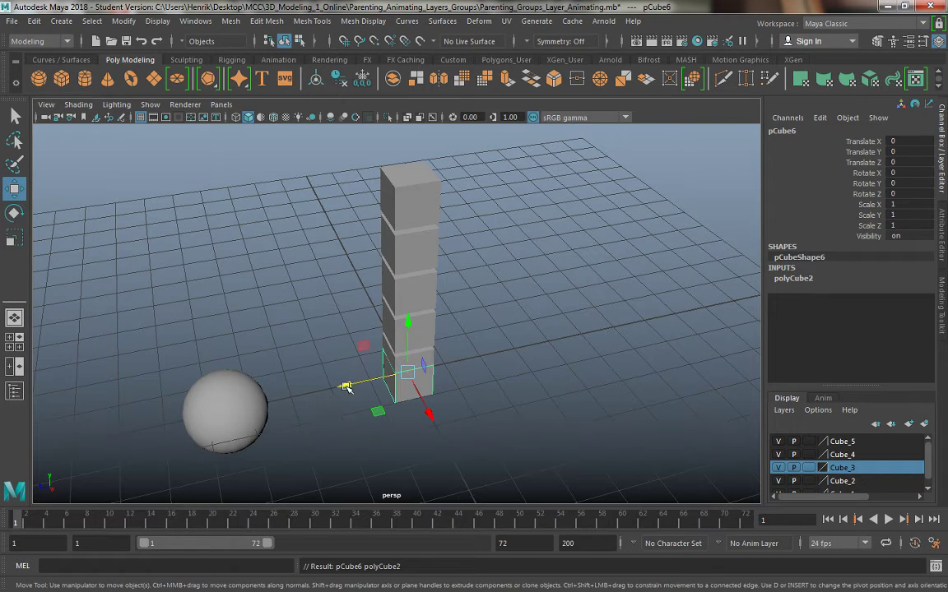
{"action": "left_click_drag", "start_coordinate": [345, 385], "coordinate": [239, 407]}
{"action": "left_click_drag", "start_coordinate": [215, 315], "coordinate": [307, 282], "text": "alt"}
{"action": "left_click", "coordinate": [232, 392]}
{"action": "key", "text": "p"}
{"action": "left_click", "coordinate": [227, 277]}
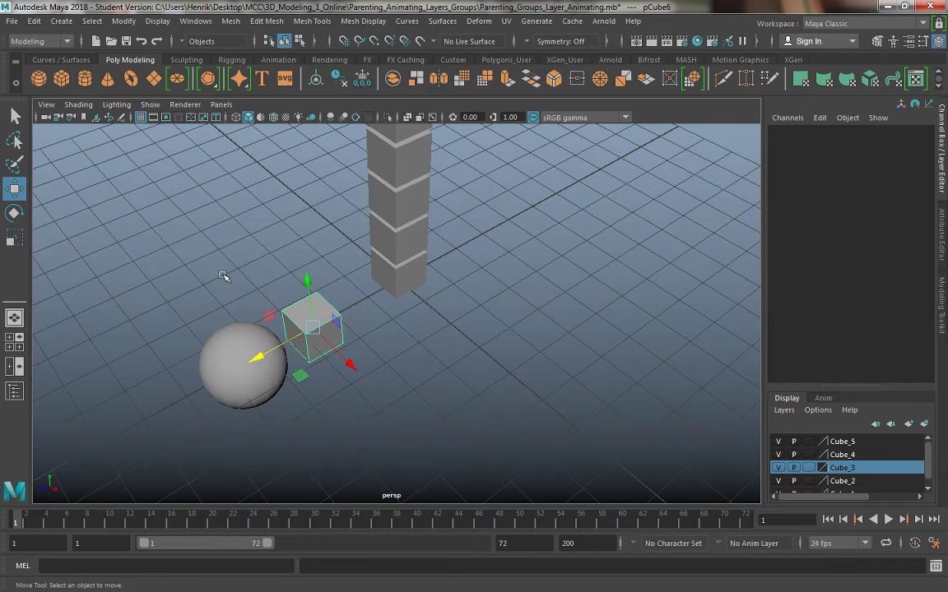
Move the child cube to a Translate Z of about -1.92 beside the sphere, and select its parent through the hierarchy.
{"action": "left_click", "coordinate": [226, 384]}
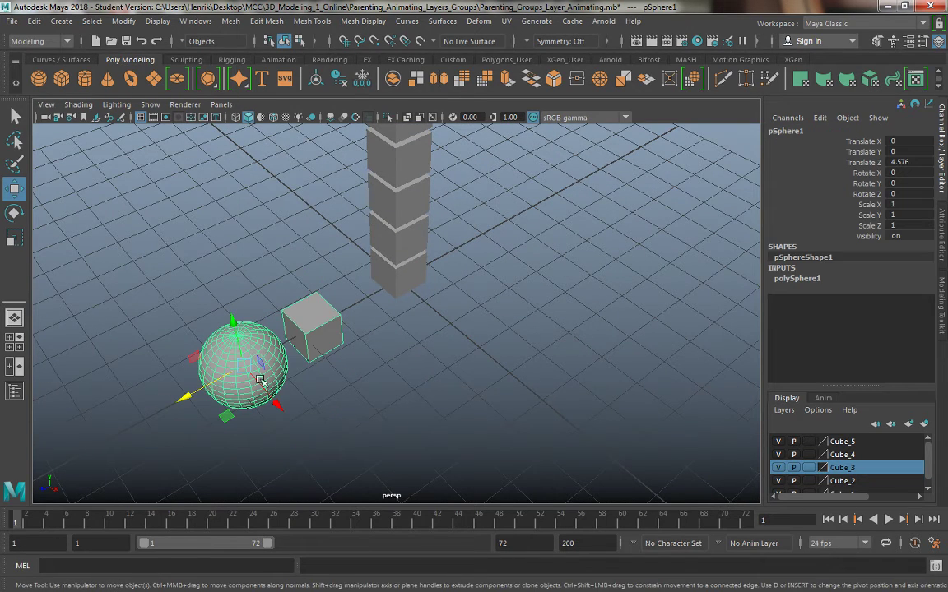
{"action": "middle_click_drag", "start_coordinate": [219, 334], "coordinate": [239, 374]}
{"action": "left_click", "coordinate": [313, 325]}
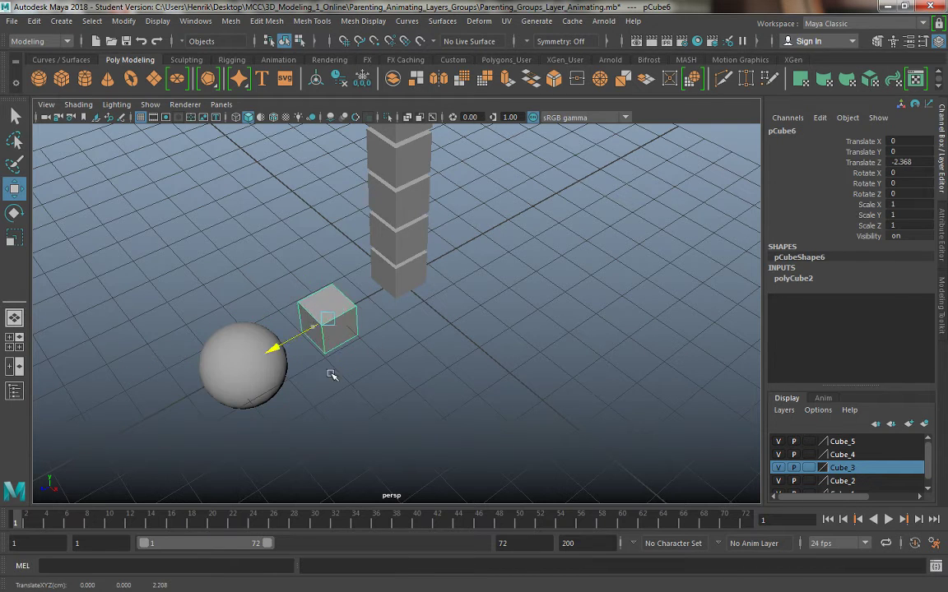
{"action": "left_click_drag", "start_coordinate": [271, 331], "coordinate": [216, 349], "text": "alt"}
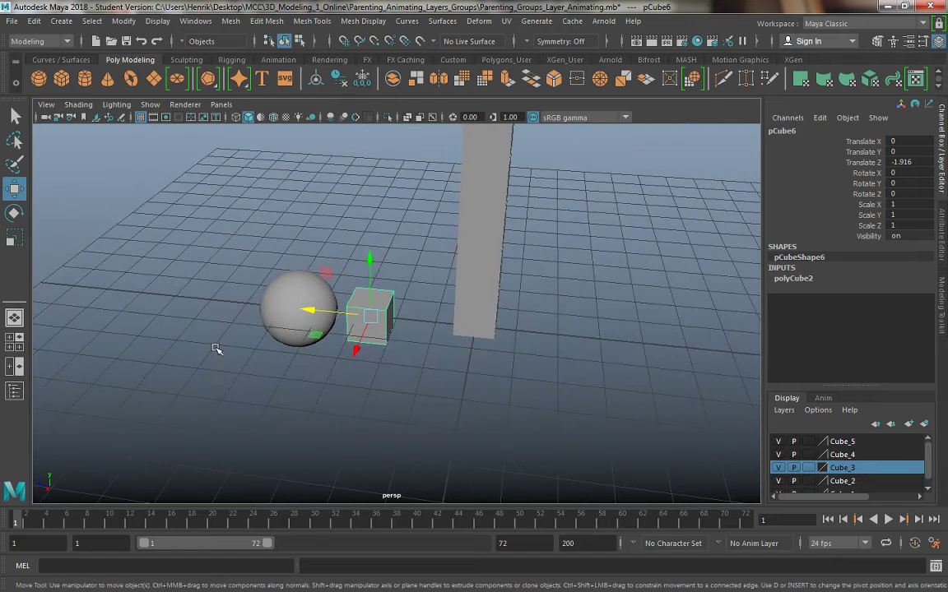
{"action": "key", "text": "Up"}
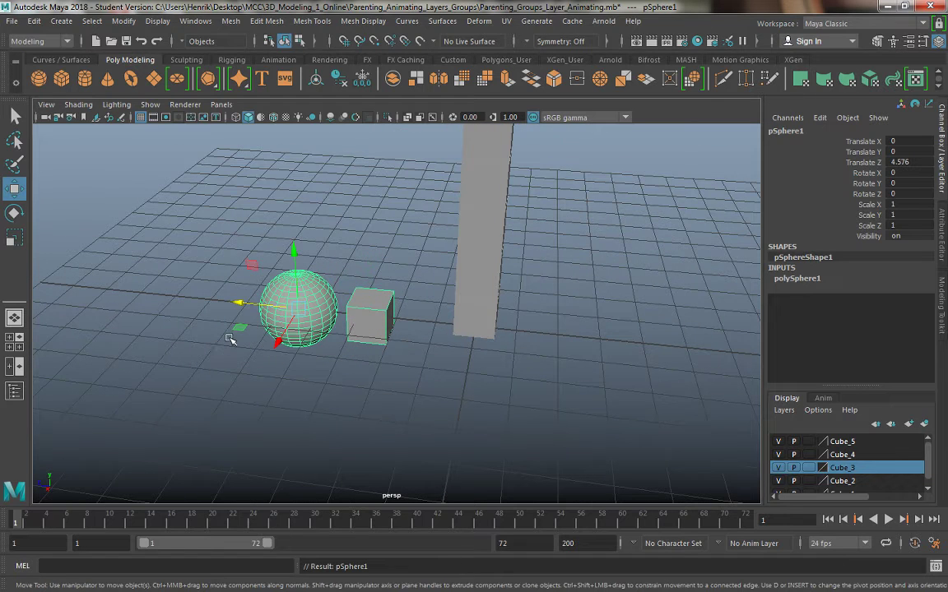
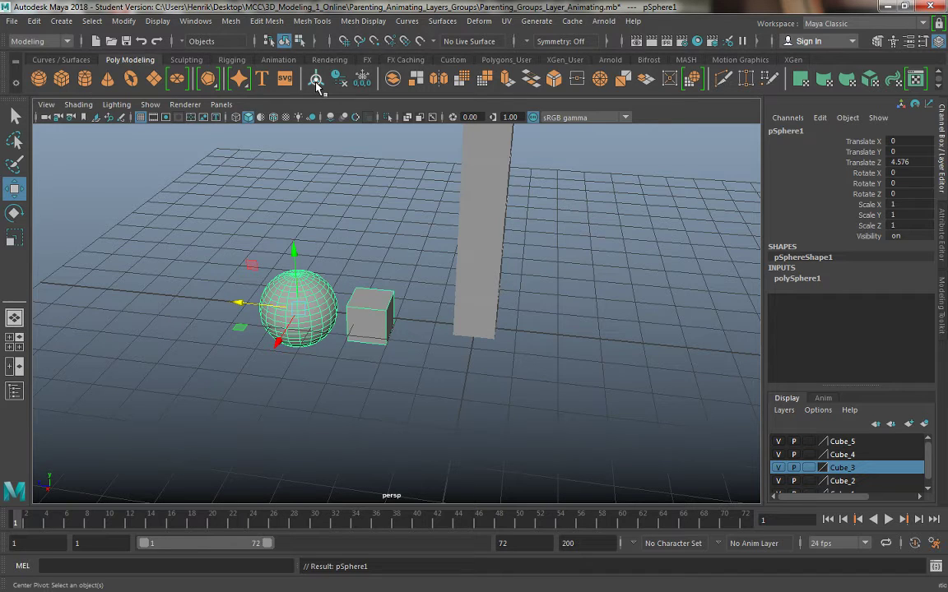
Create a polygon cube at about -2.78 on X and a polygon sphere at about -4.86 on X, beside the cube stack.
{"action": "left_click", "coordinate": [372, 303]}
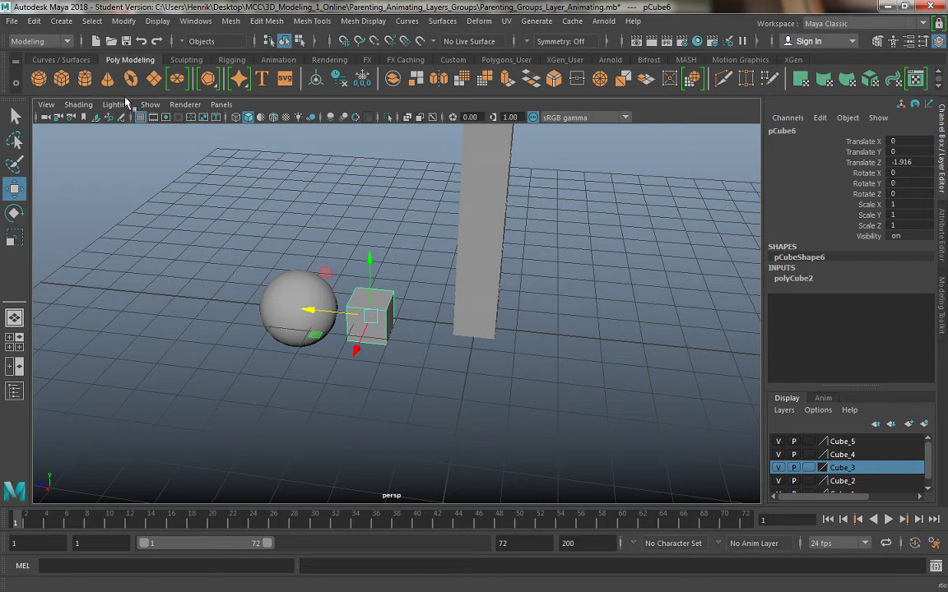
{"action": "left_click", "coordinate": [54, 81]}
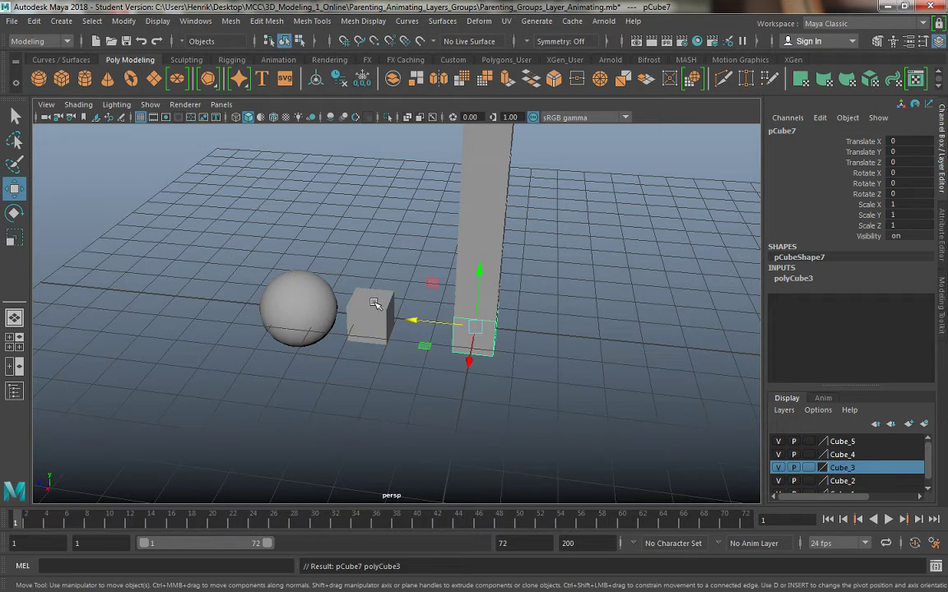
{"action": "left_click_drag", "start_coordinate": [376, 307], "coordinate": [548, 362], "text": "alt"}
{"action": "left_click", "coordinate": [38, 78]}
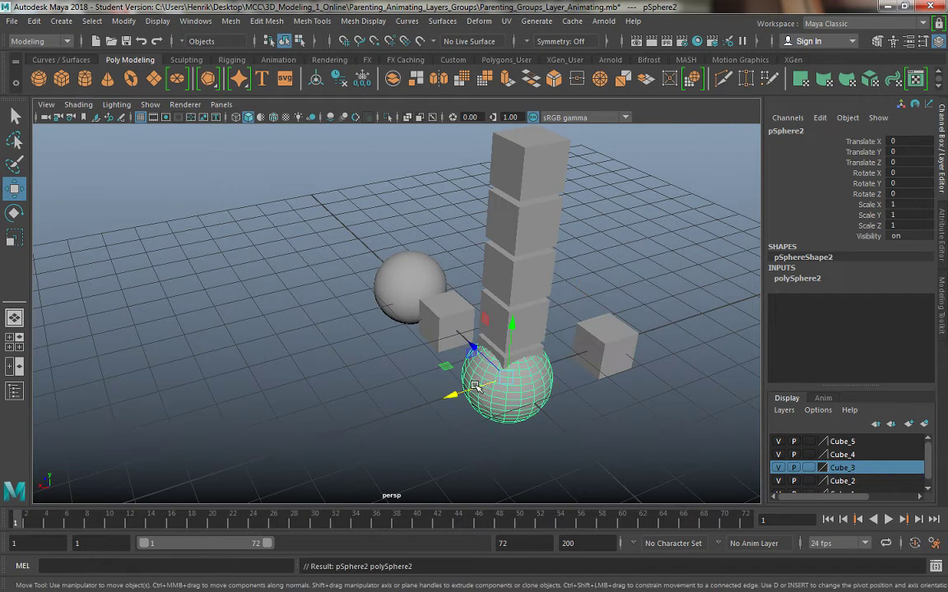
{"action": "left_click_drag", "start_coordinate": [455, 393], "coordinate": [561, 357]}
{"action": "middle_click_drag", "start_coordinate": [561, 357], "coordinate": [447, 292], "text": "alt"}
Group the new cube and sphere together.
{"action": "left_click", "coordinate": [453, 360]}
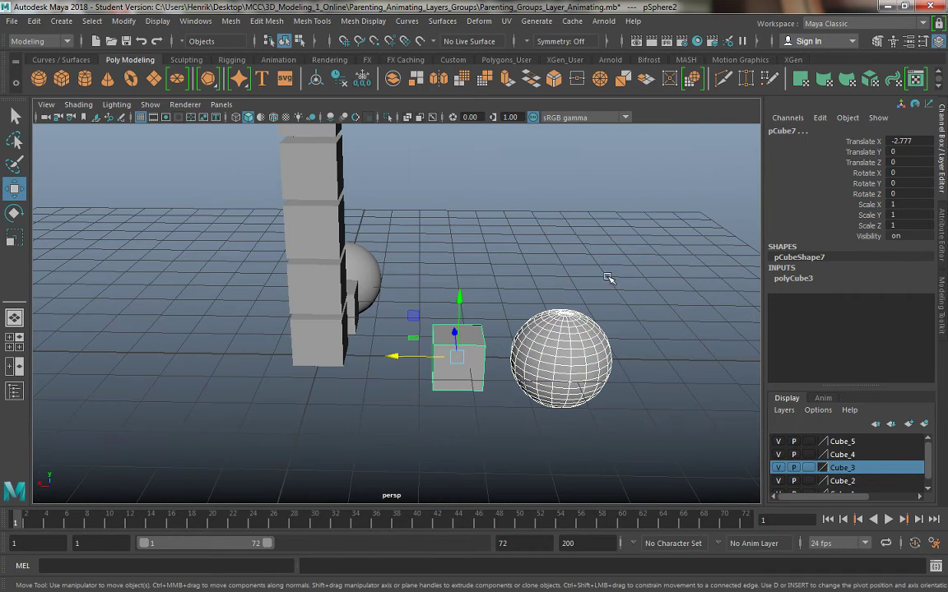
{"action": "left_click_drag", "start_coordinate": [609, 277], "coordinate": [590, 229], "text": "alt"}
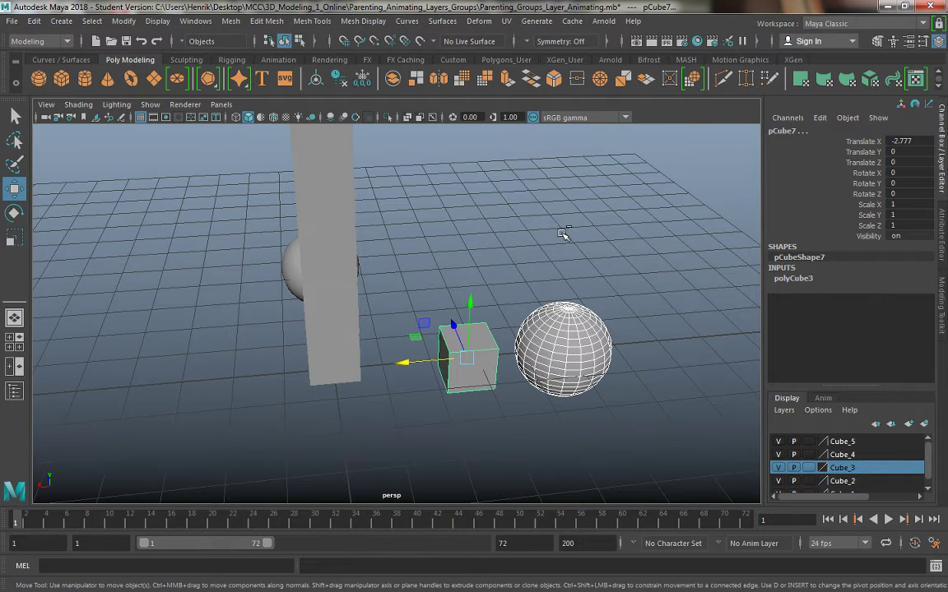
{"action": "key", "text": "ctrl+g"}
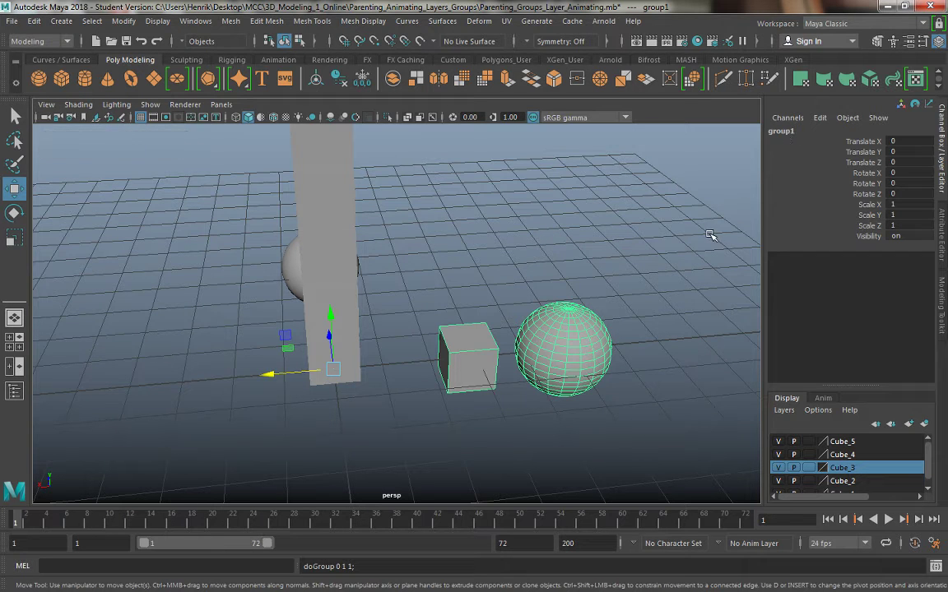
Compare selecting the parented child cube alone with selecting its parent sphere.
{"action": "left_click_drag", "start_coordinate": [396, 211], "coordinate": [284, 329], "text": "alt"}
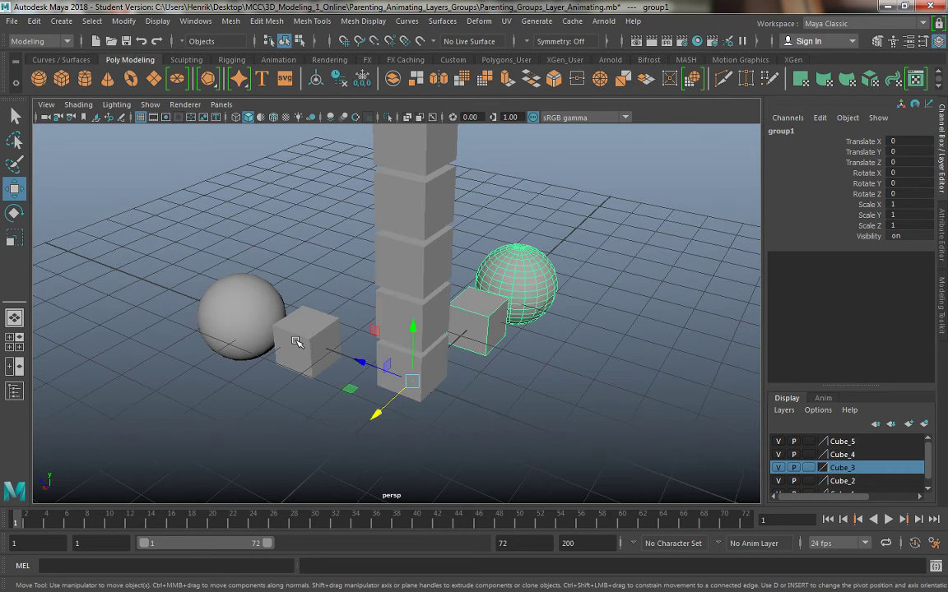
{"action": "left_click", "coordinate": [305, 329]}
{"action": "left_click", "coordinate": [271, 290], "text": "shift"}
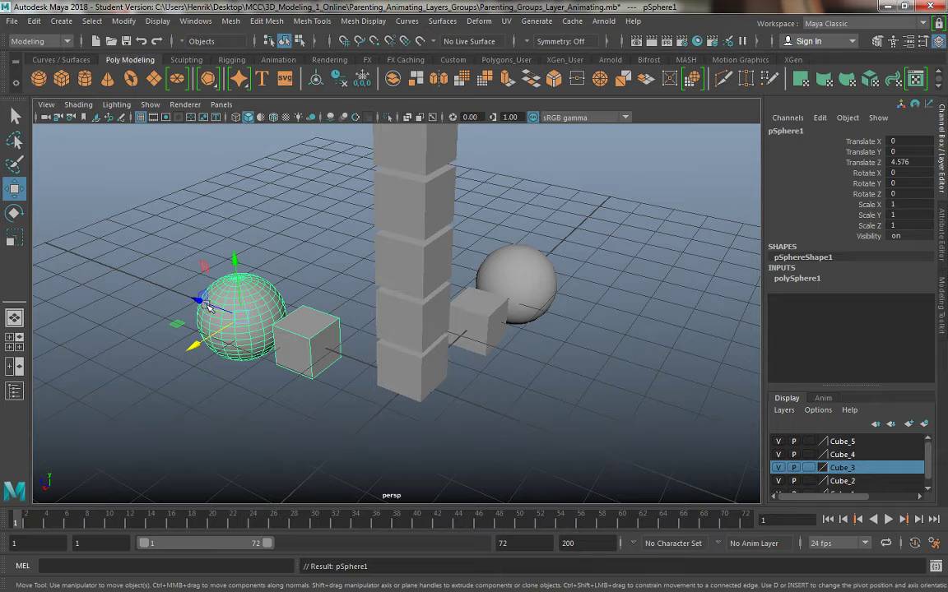
{"action": "left_click_drag", "start_coordinate": [207, 306], "coordinate": [386, 326], "text": "alt"}
{"action": "left_click_drag", "start_coordinate": [330, 244], "coordinate": [201, 335]}
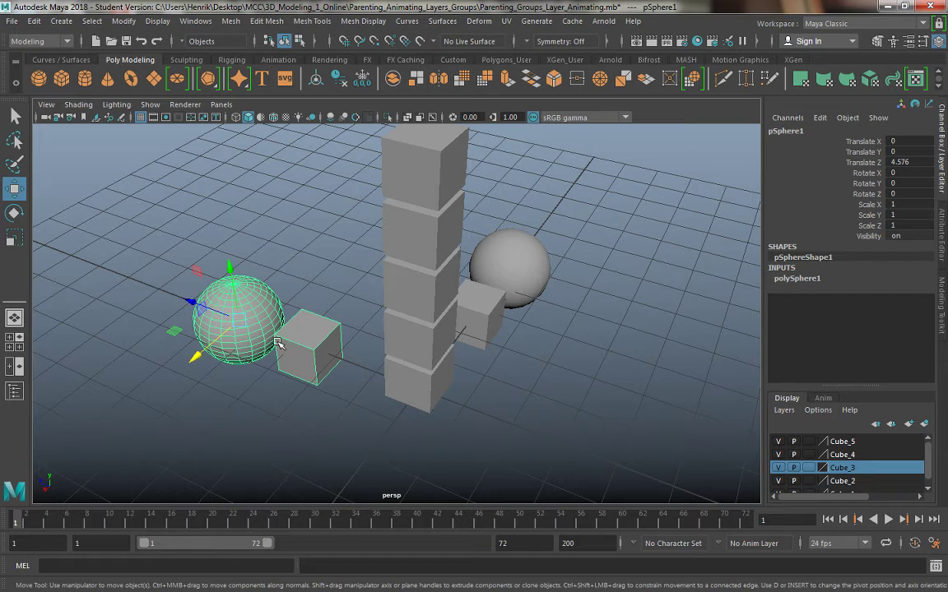
{"action": "left_click", "coordinate": [308, 339]}
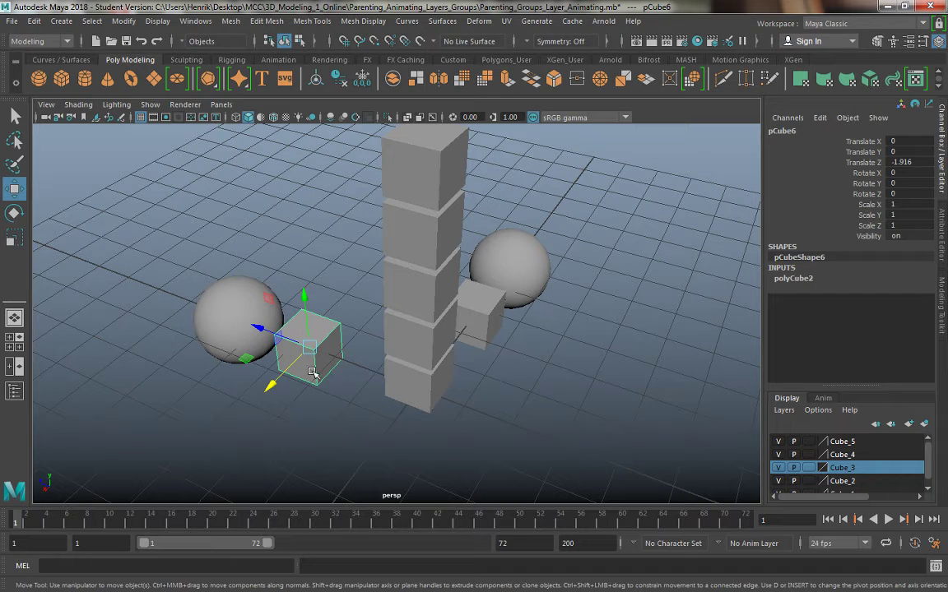
{"action": "left_click", "coordinate": [229, 316], "text": "shift"}
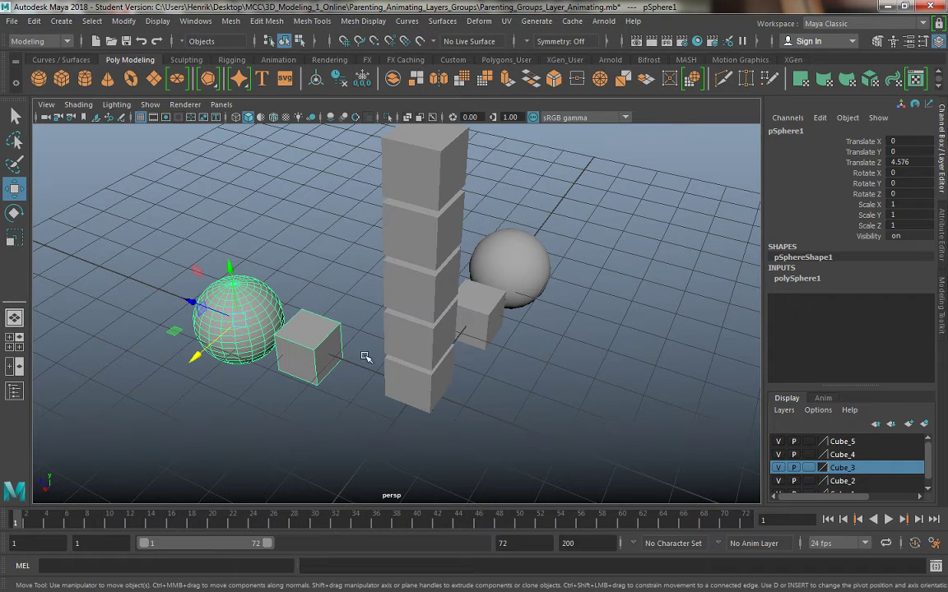
{"action": "left_click_drag", "start_coordinate": [365, 357], "coordinate": [381, 370], "text": "alt"}
Select the grouped sphere, and select the whole group above it in the hierarchy.
{"action": "left_click", "coordinate": [340, 332]}
{"action": "left_click", "coordinate": [404, 334]}
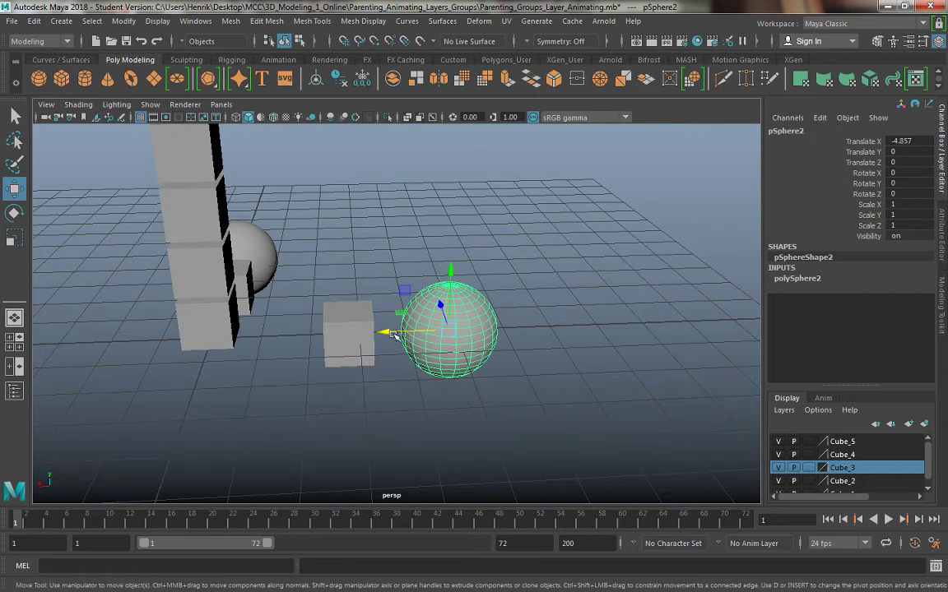
{"action": "key", "text": "ctrl+z"}
{"action": "key", "text": "shift+z"}
{"action": "key", "text": "ctrl+z"}
{"action": "key", "text": "shift+z"}
{"action": "key", "text": "ctrl+g"}
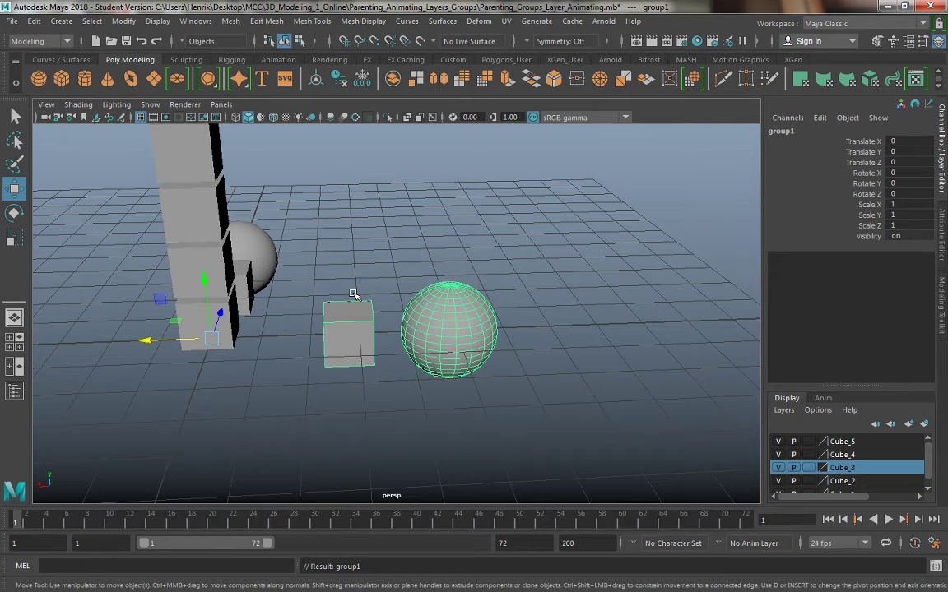
Select the grouped cube and sphere individually, alternating between them.
{"action": "left_click", "coordinate": [362, 321]}
{"action": "left_click", "coordinate": [442, 317]}
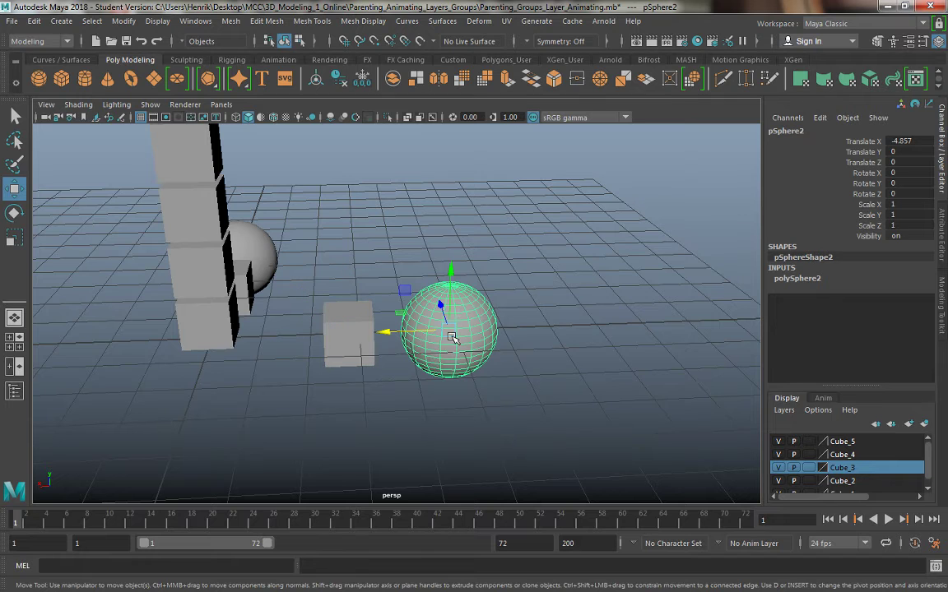
{"action": "left_click", "coordinate": [329, 311]}
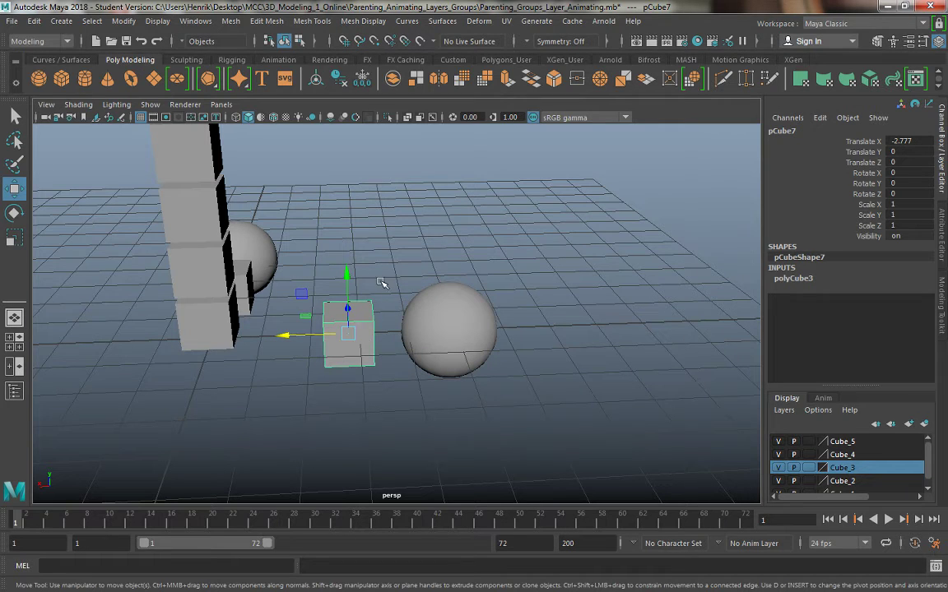
{"action": "left_click", "coordinate": [454, 321]}
{"action": "left_click", "coordinate": [345, 337]}
{"action": "left_click", "coordinate": [409, 333]}
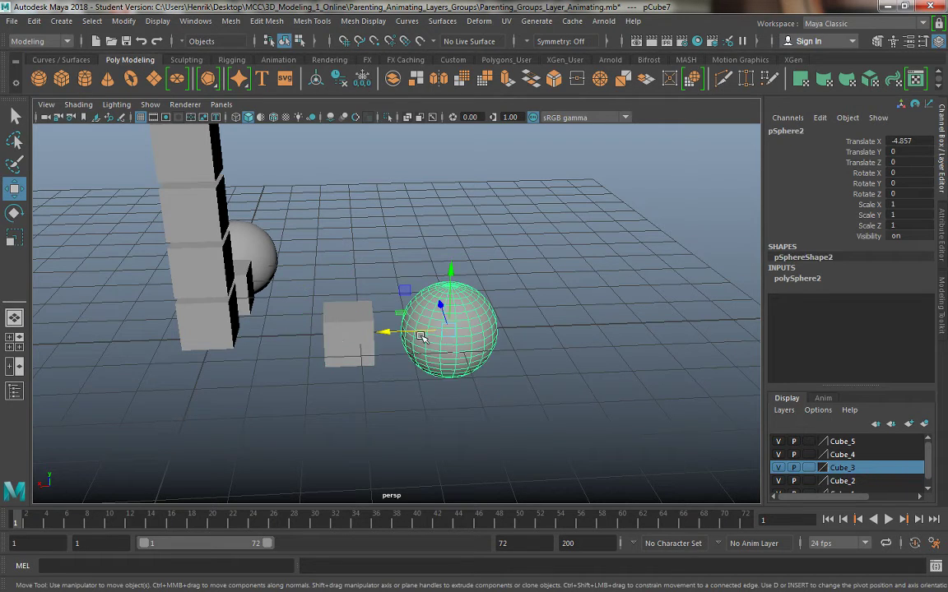
Examine the grouped pair, the parented pair and the cube stack from several angles.
{"action": "left_click_drag", "start_coordinate": [403, 338], "coordinate": [404, 388], "text": "alt"}
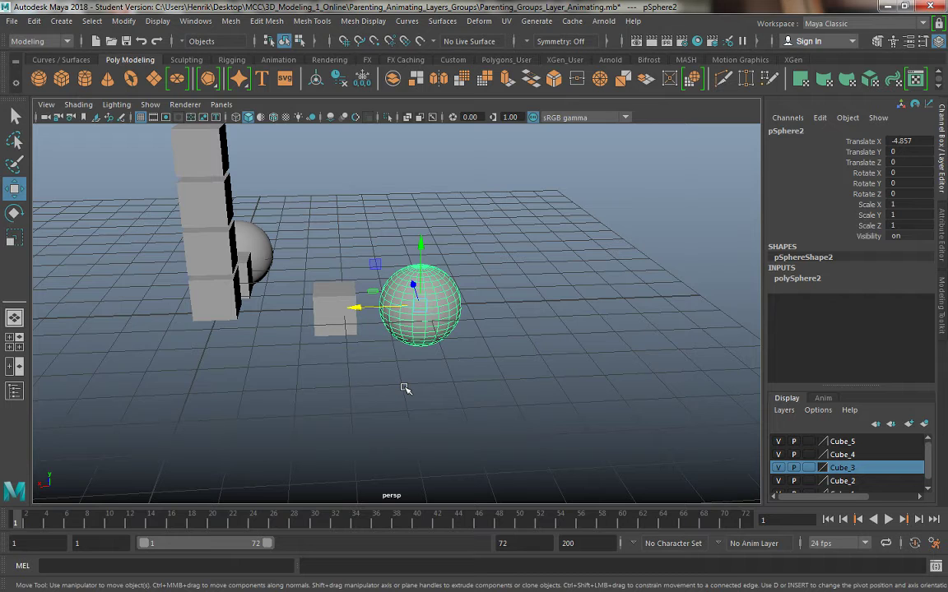
{"action": "left_click_drag", "start_coordinate": [300, 251], "coordinate": [218, 332], "text": "alt"}
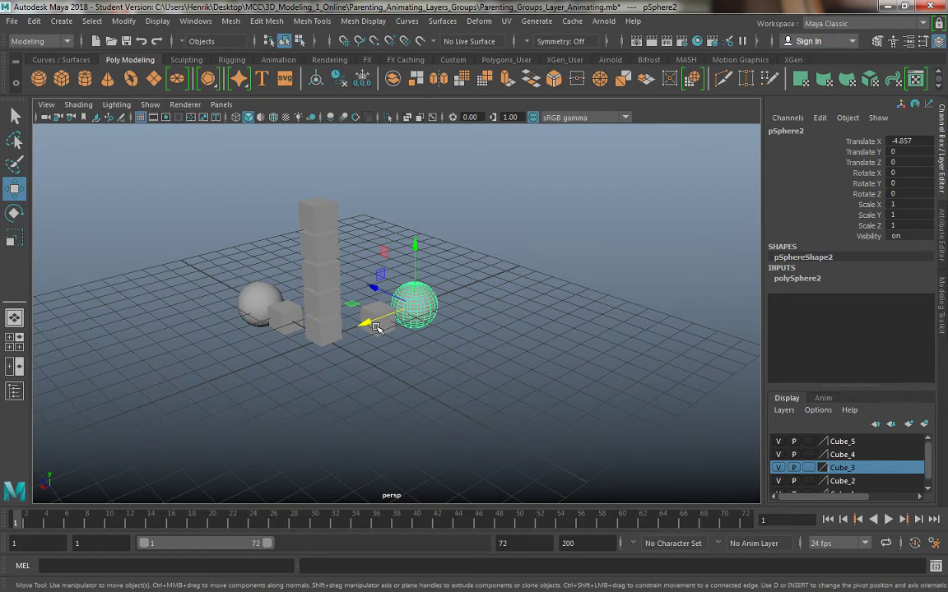
{"action": "left_click_drag", "start_coordinate": [341, 296], "coordinate": [368, 312], "text": "alt"}
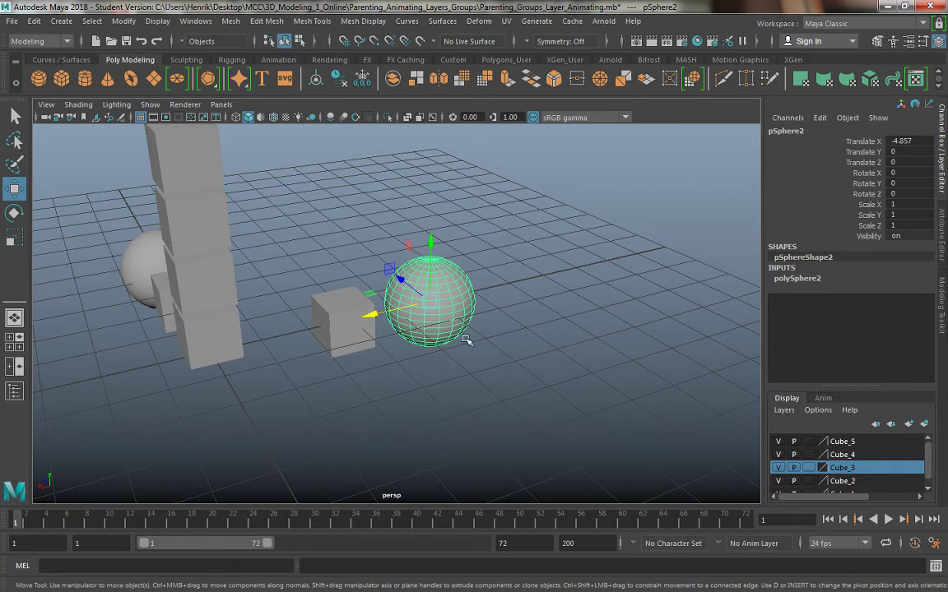
{"action": "left_click", "coordinate": [498, 342]}
{"action": "left_click", "coordinate": [451, 276]}
{"action": "left_click_drag", "start_coordinate": [503, 281], "coordinate": [352, 270], "text": "alt"}
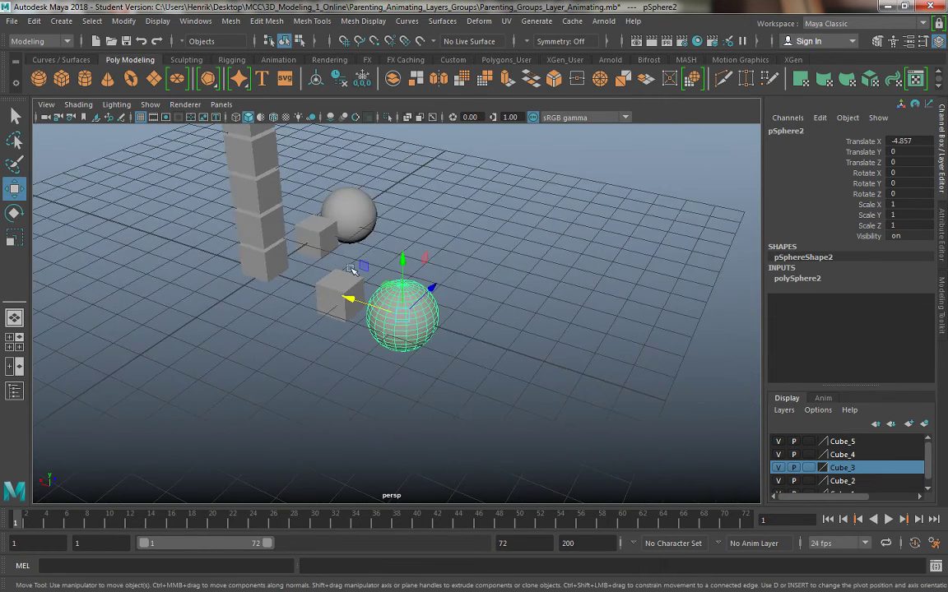
{"action": "left_click", "coordinate": [325, 271]}
{"action": "left_click_drag", "start_coordinate": [419, 294], "coordinate": [406, 258], "text": "alt"}
{"action": "middle_click_drag", "start_coordinate": [406, 258], "coordinate": [450, 295], "text": "alt"}
{"action": "left_click_drag", "start_coordinate": [450, 295], "coordinate": [349, 279], "text": "alt"}
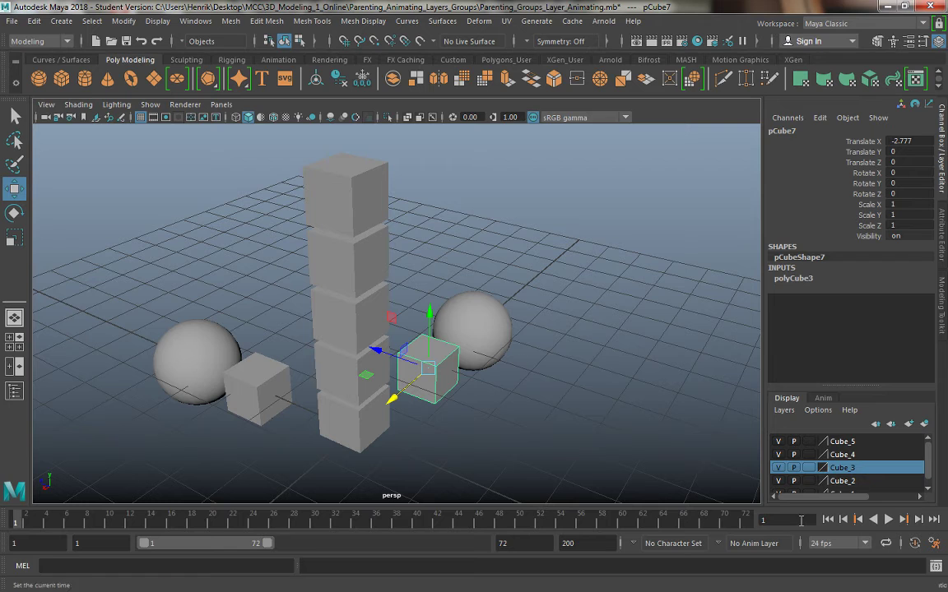
Select the group through its sphere, and delete the separate parented sphere and cube.
{"action": "left_click", "coordinate": [490, 338]}
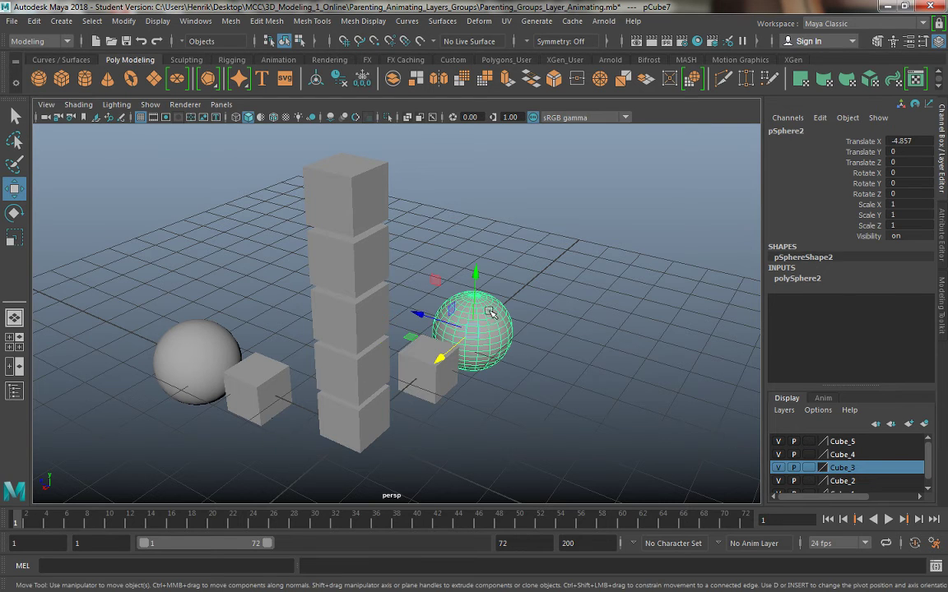
{"action": "key", "text": "ctrl+g"}
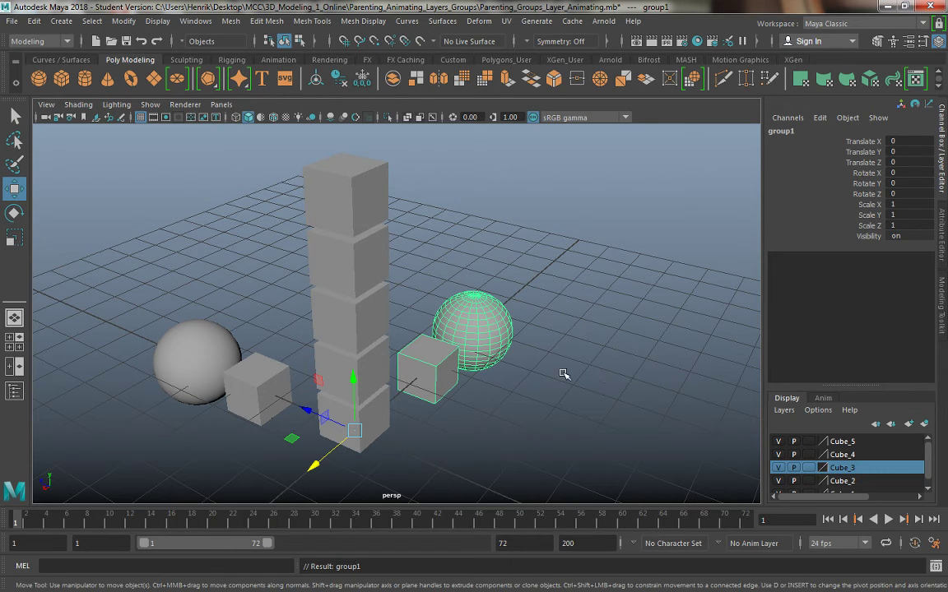
{"action": "left_click_drag", "start_coordinate": [123, 303], "coordinate": [266, 440]}
{"action": "key", "text": "Delete"}
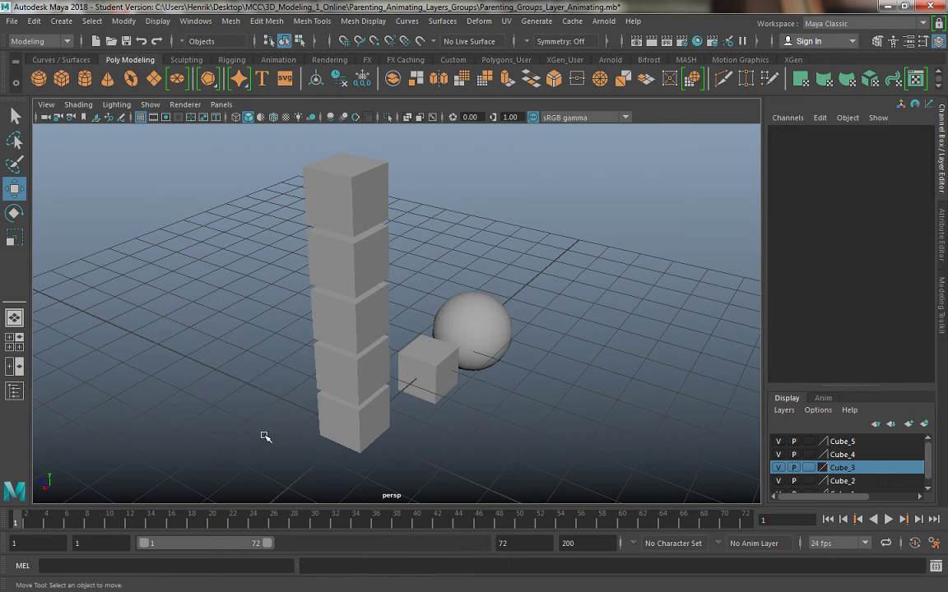
Select the remaining sphere, and move the selection up the hierarchy to its group.
{"action": "left_click", "coordinate": [492, 355]}
{"action": "left_click", "coordinate": [436, 382], "text": "shift"}
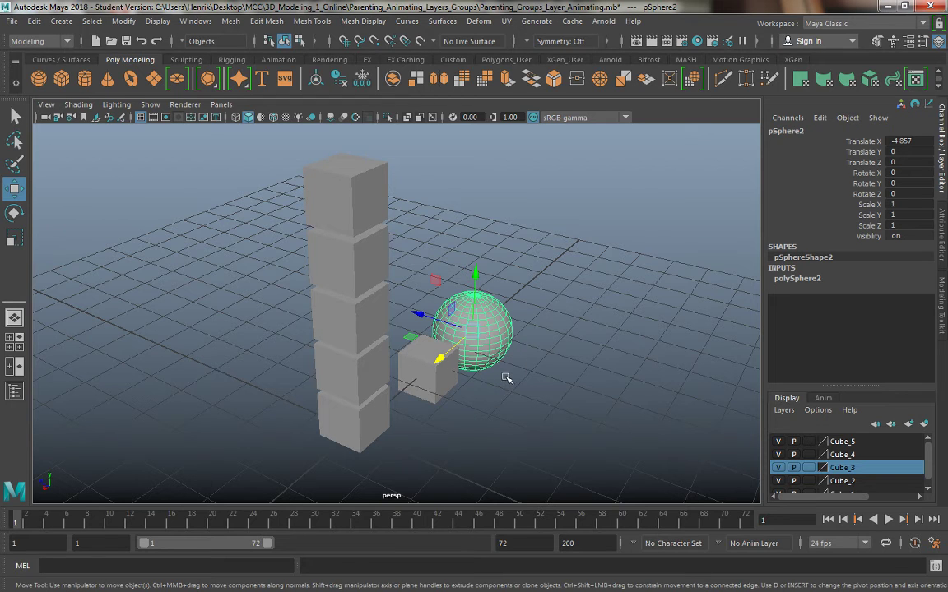
{"action": "key", "text": "ctrl+g"}
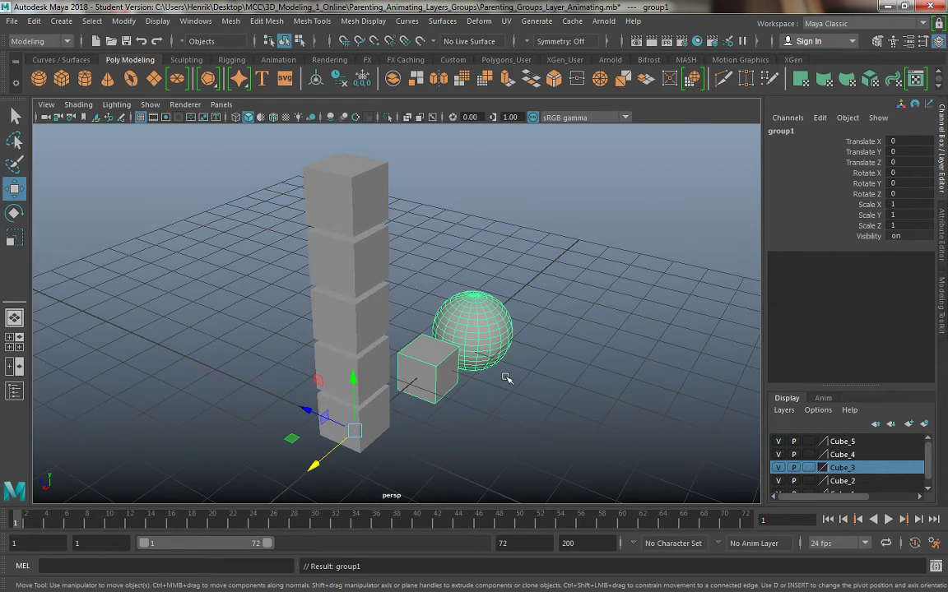
Play the animation with the bottom cube selected, and review the stack's hierarchy by selecting its cubes from top to bottom.
{"action": "left_click", "coordinate": [377, 436]}
{"action": "key", "text": "alt+v"}
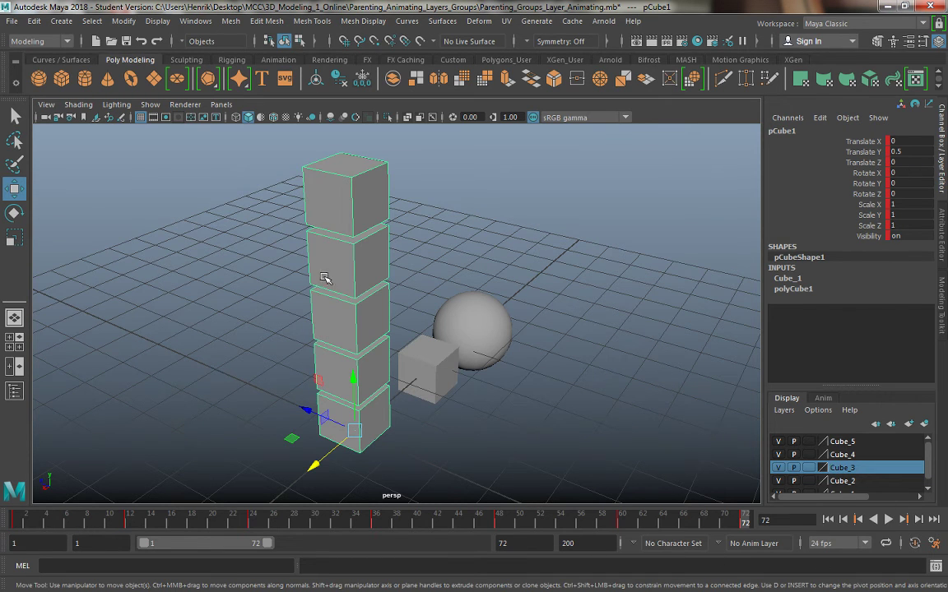
{"action": "left_click", "coordinate": [316, 190]}
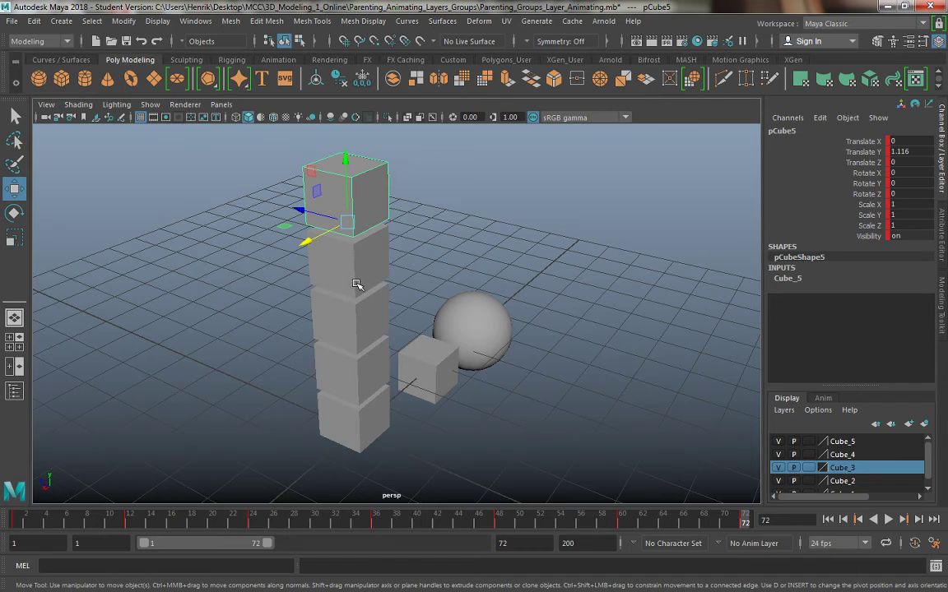
{"action": "left_click", "coordinate": [322, 262]}
{"action": "left_click", "coordinate": [352, 319]}
{"action": "left_click", "coordinate": [370, 383]}
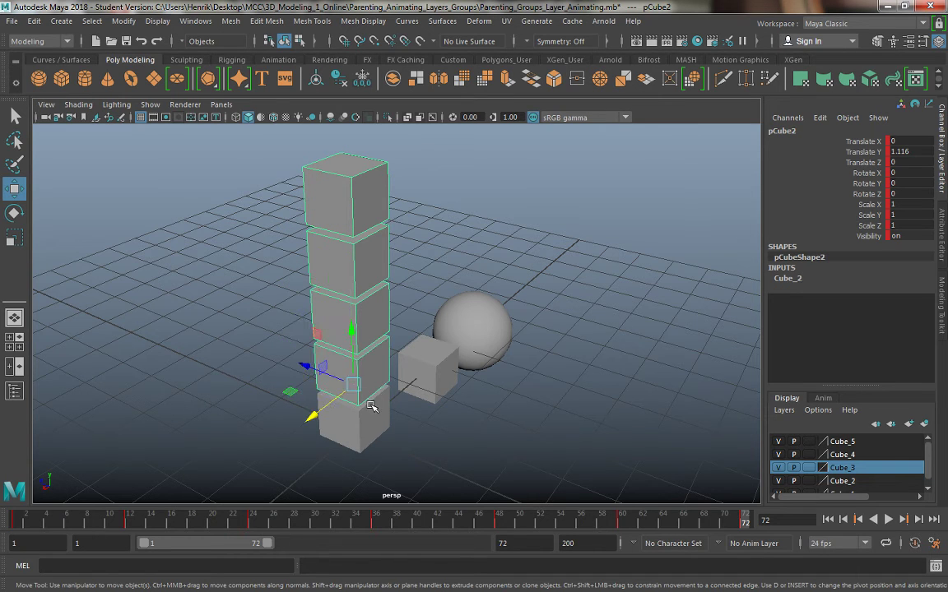
{"action": "left_click", "coordinate": [377, 431]}
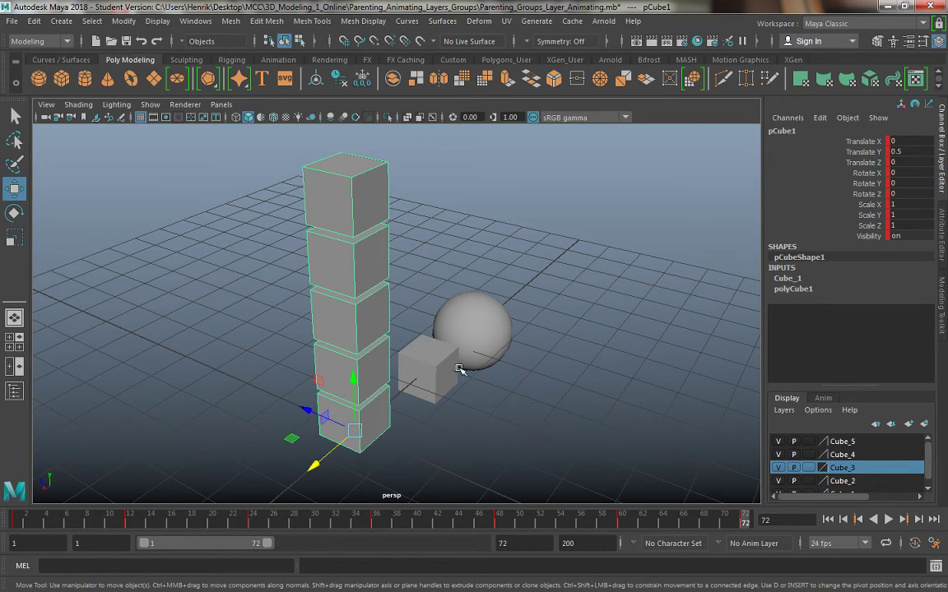
Select the group containing the separate cube and sphere, and rename it Cube_Sphere_GRP.
{"action": "left_click", "coordinate": [403, 375]}
{"action": "left_click", "coordinate": [482, 320], "text": "shift"}
{"action": "key", "text": "ctrl+g"}
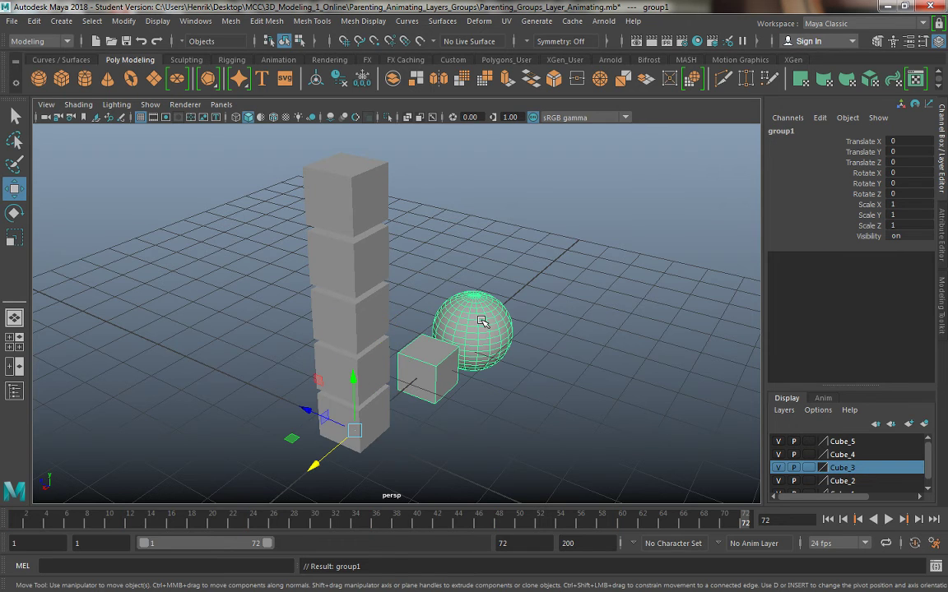
{"action": "double_click", "coordinate": [797, 130]}
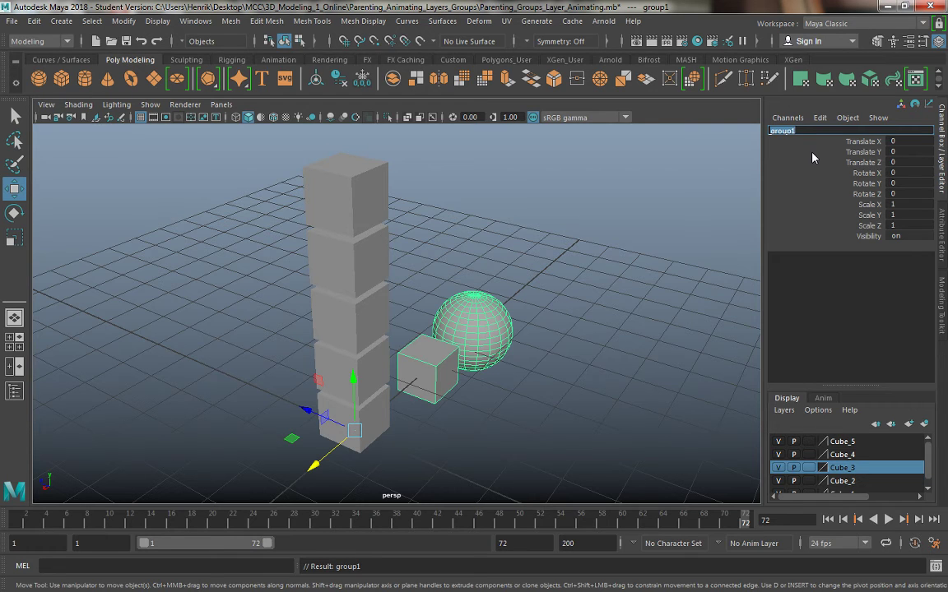
{"action": "type", "text": "Cube_Sphere_GRP"}
{"action": "key", "text": "Return"}
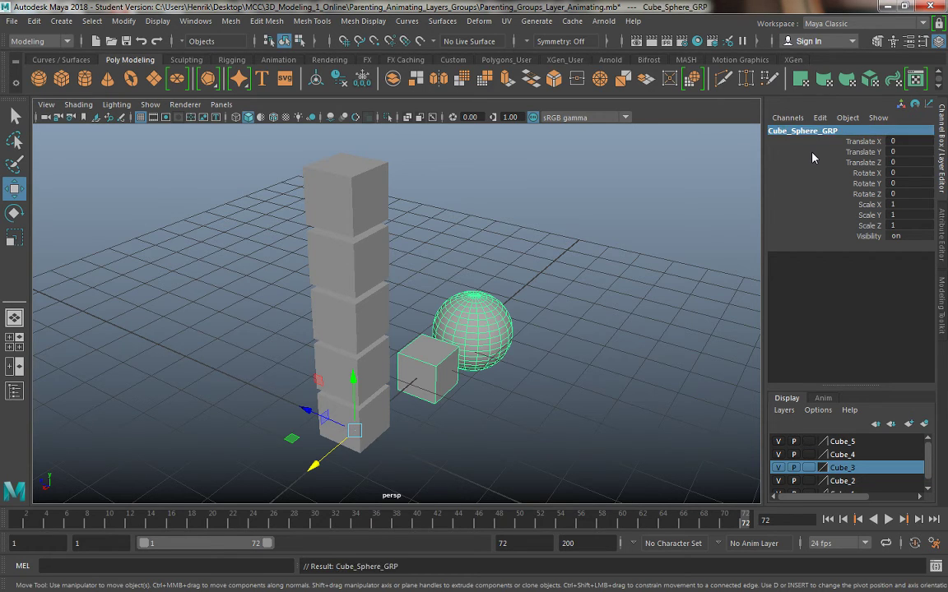
Open the Outliner to show the scene's objects and hierarchy.
{"action": "left_click", "coordinate": [196, 21]}
{"action": "mouse_move", "coordinate": [224, 136]}
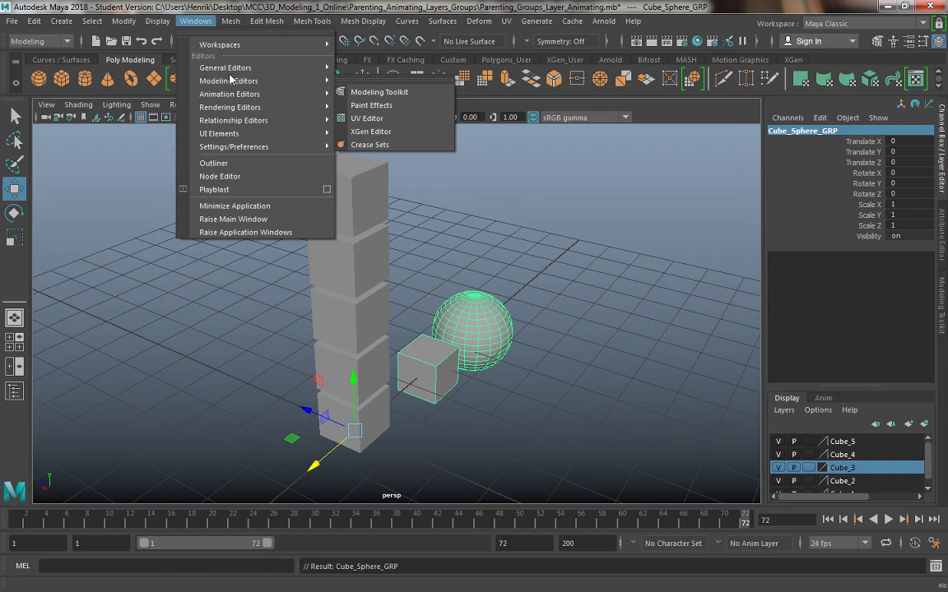
{"action": "mouse_move", "coordinate": [115, 25]}
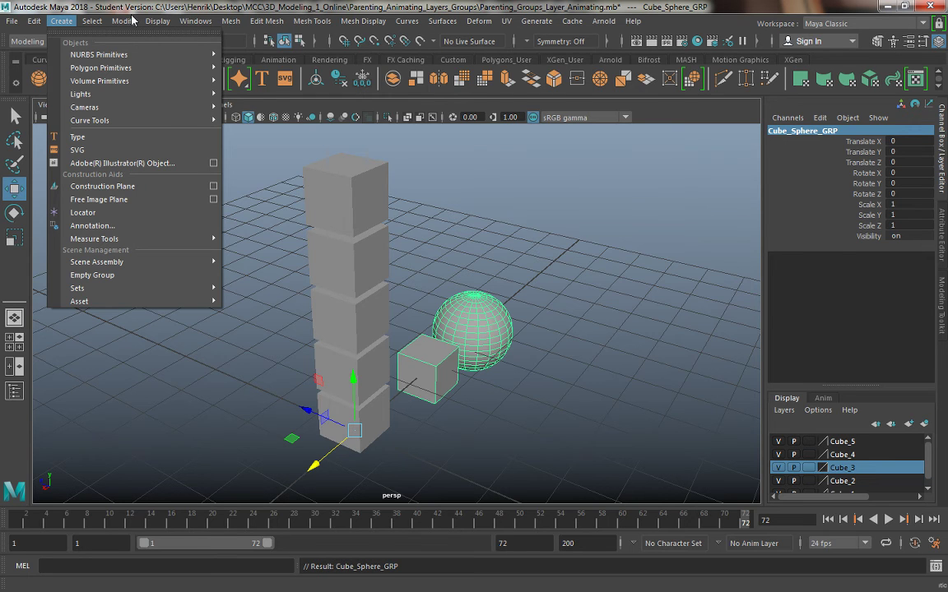
{"action": "mouse_move", "coordinate": [196, 22]}
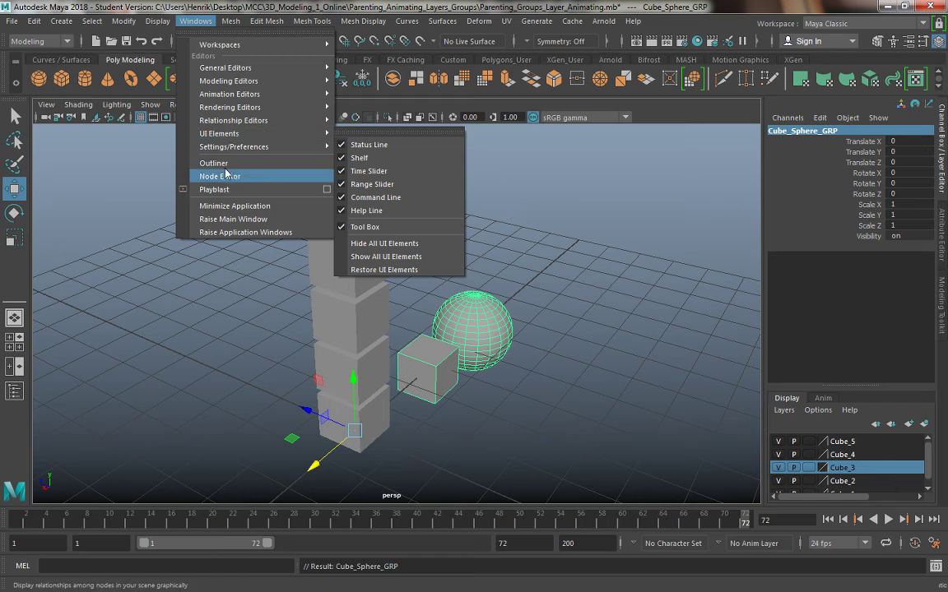
{"action": "left_click", "coordinate": [31, 128]}
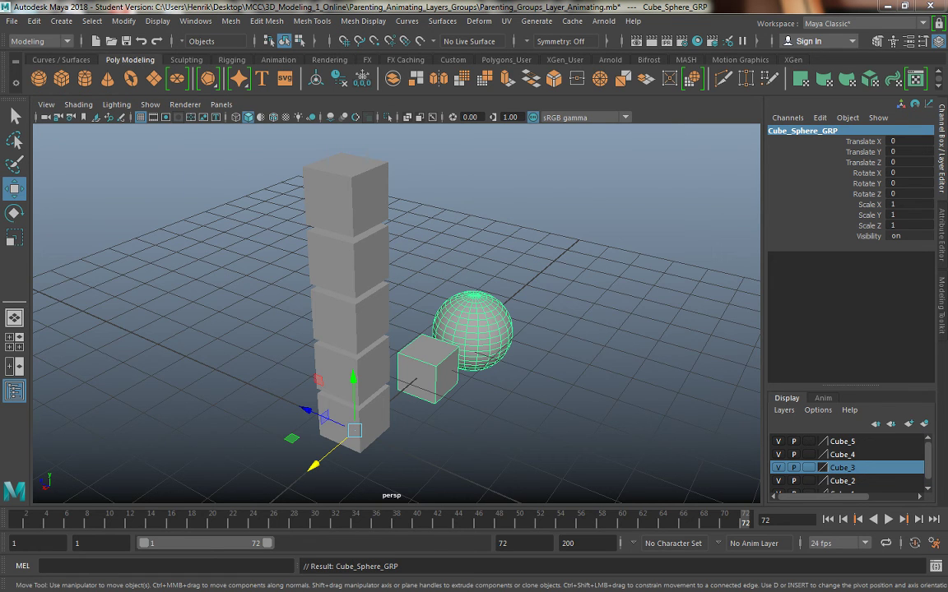
{"action": "left_click", "coordinate": [14, 391]}
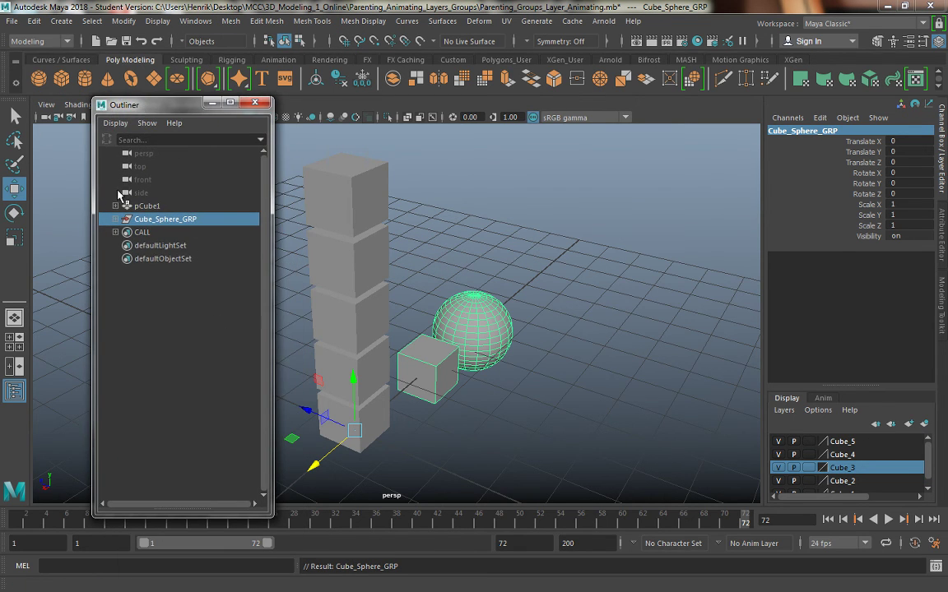
Expand the CALL set and select its member cubes one after another from pCube5 to pCube1.
{"action": "left_click", "coordinate": [115, 232]}
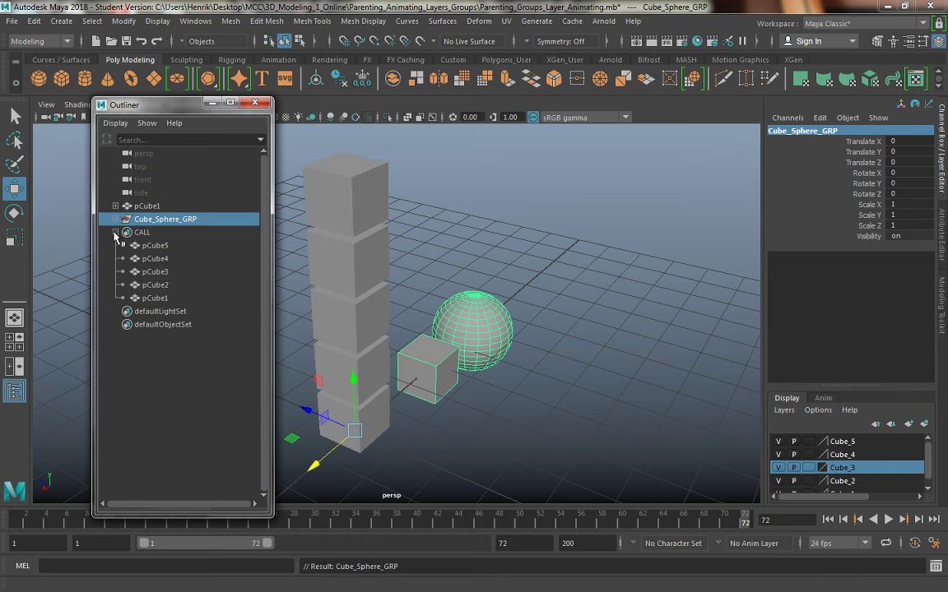
{"action": "left_click", "coordinate": [152, 245]}
{"action": "left_click", "coordinate": [153, 258]}
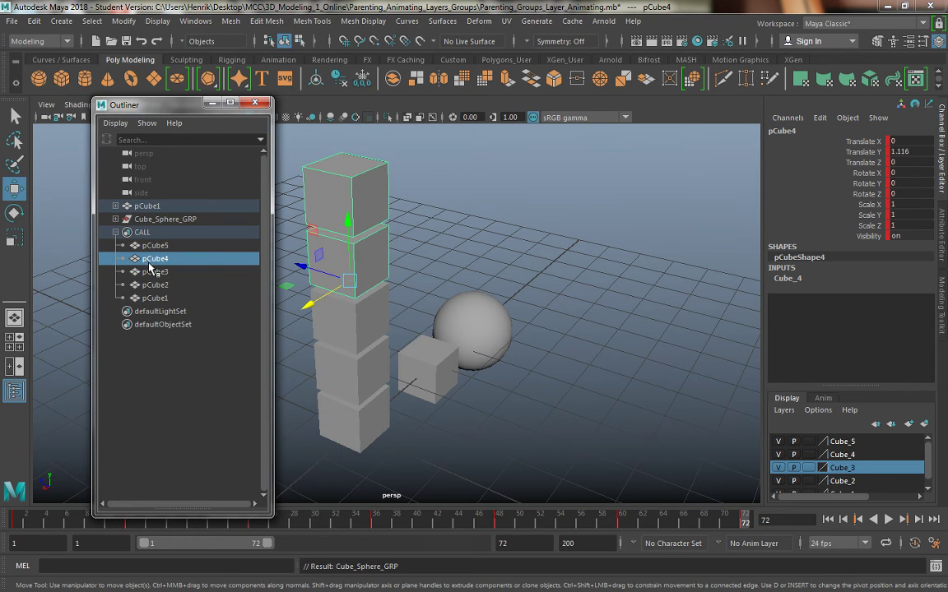
{"action": "left_click", "coordinate": [153, 272]}
{"action": "left_click", "coordinate": [155, 284]}
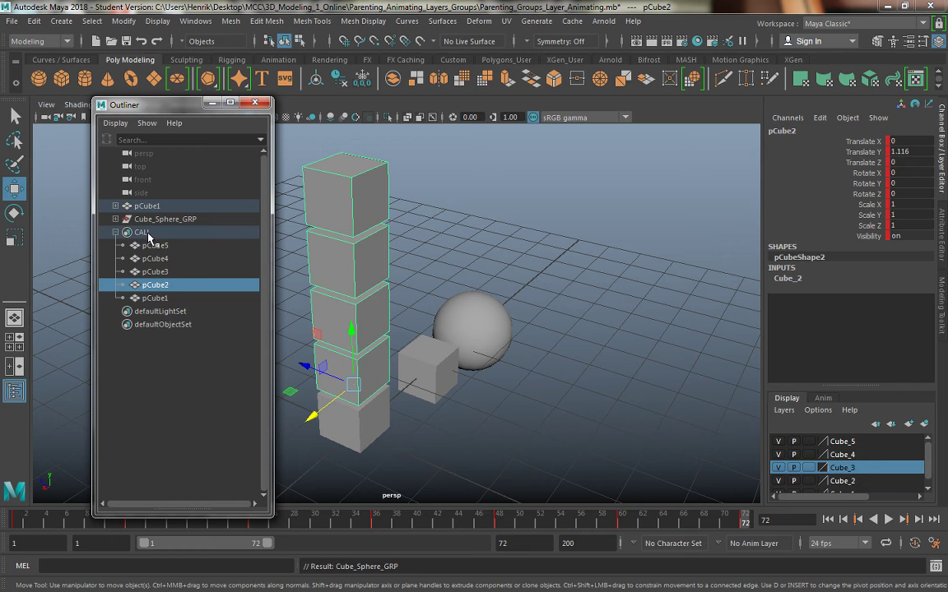
{"action": "left_click", "coordinate": [157, 298]}
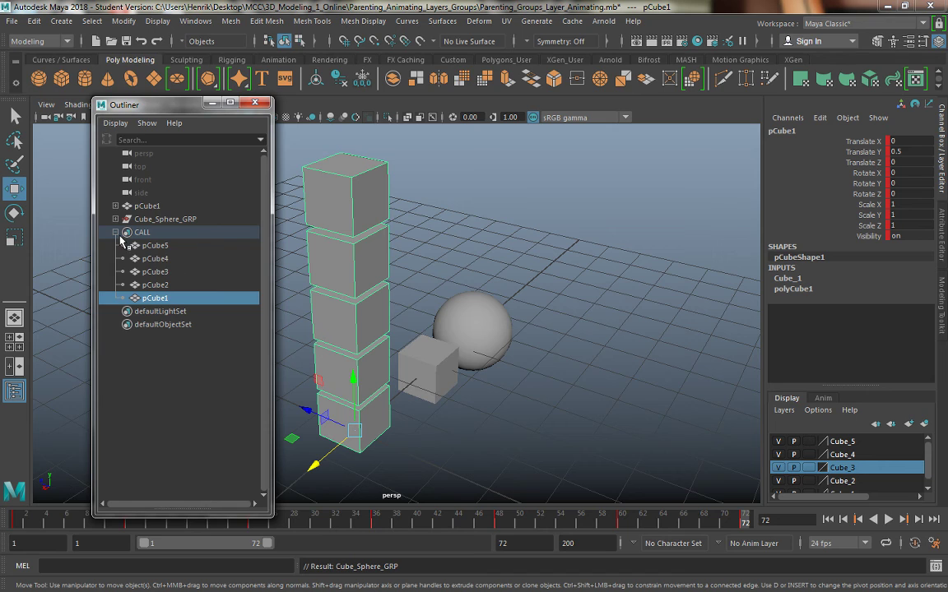
Expand Cube_Sphere_GRP and the parented stack level by level from pCube1 to pCube5, selecting cubes along the chain to inspect them.
{"action": "left_click", "coordinate": [115, 220]}
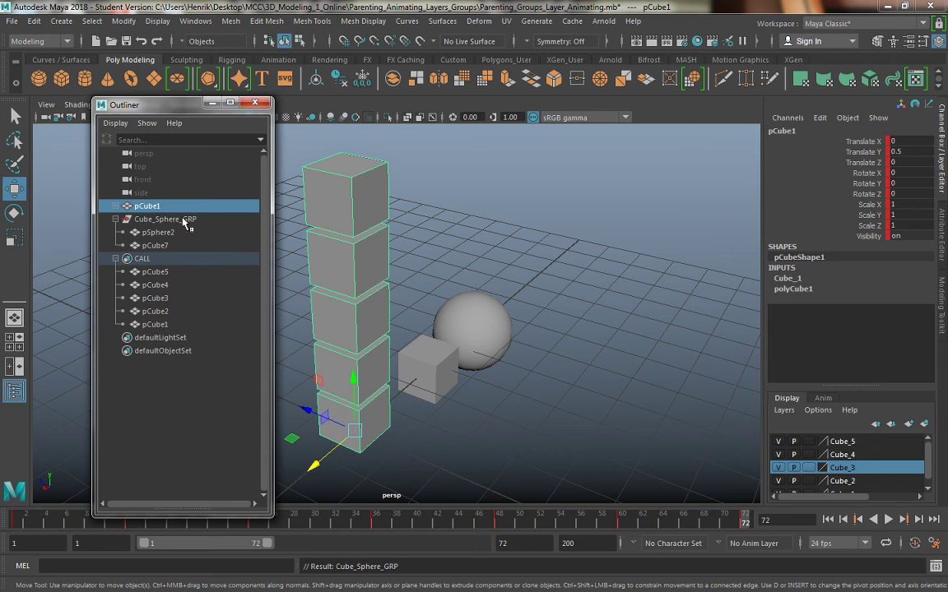
{"action": "left_click", "coordinate": [169, 218]}
{"action": "left_click", "coordinate": [114, 207]}
{"action": "left_click", "coordinate": [145, 207]}
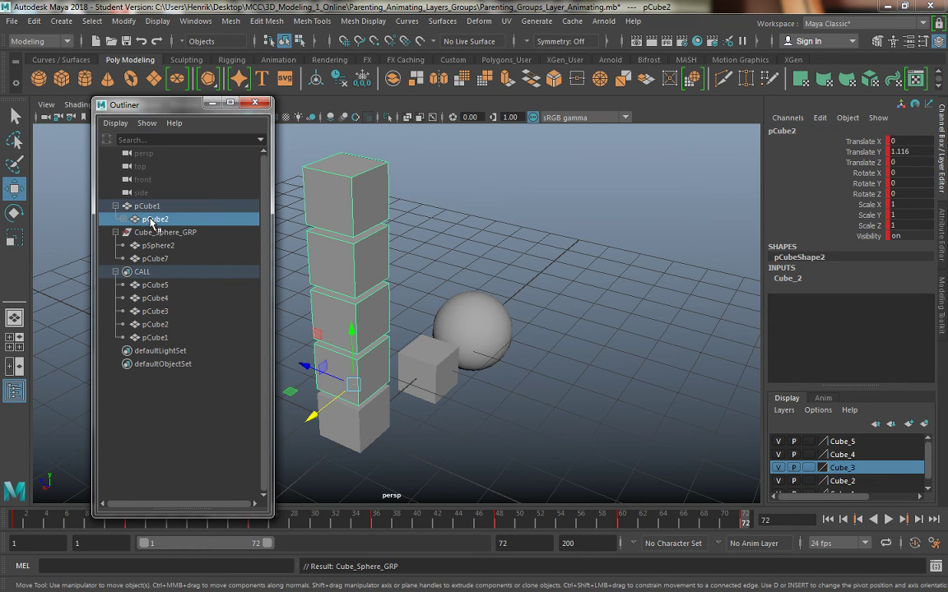
{"action": "left_click", "coordinate": [146, 218]}
{"action": "left_click", "coordinate": [124, 219]}
{"action": "left_click", "coordinate": [131, 232]}
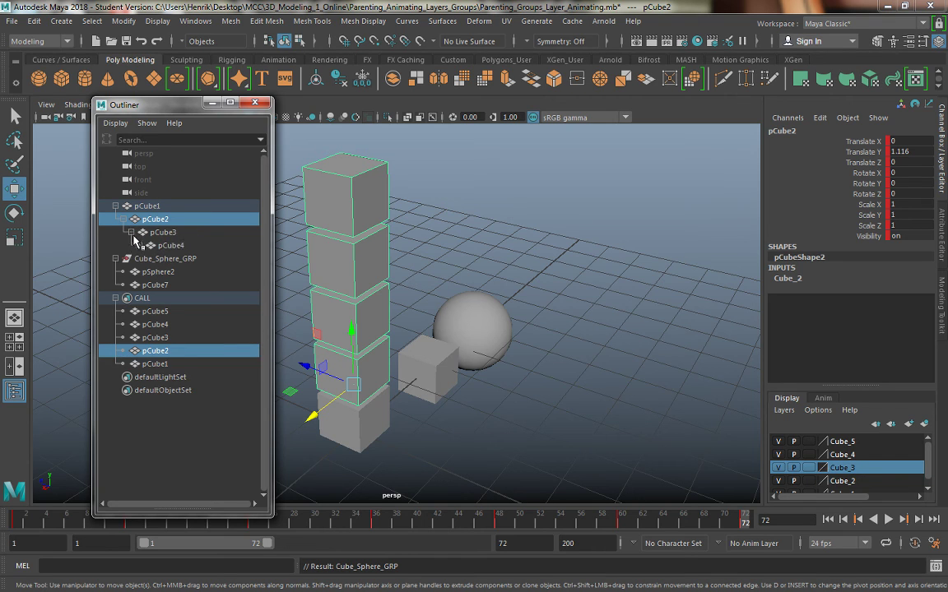
{"action": "left_click", "coordinate": [139, 245]}
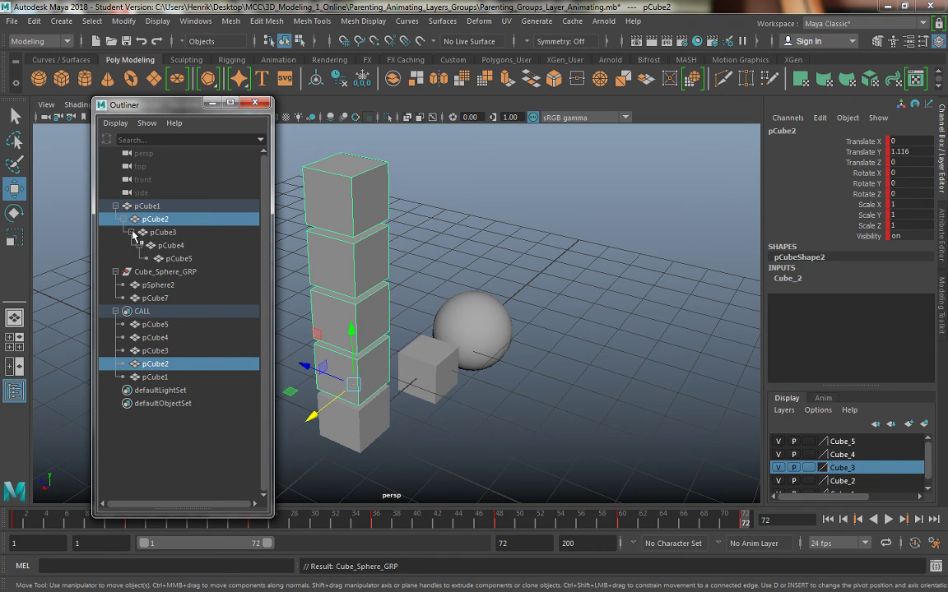
{"action": "left_click", "coordinate": [175, 245]}
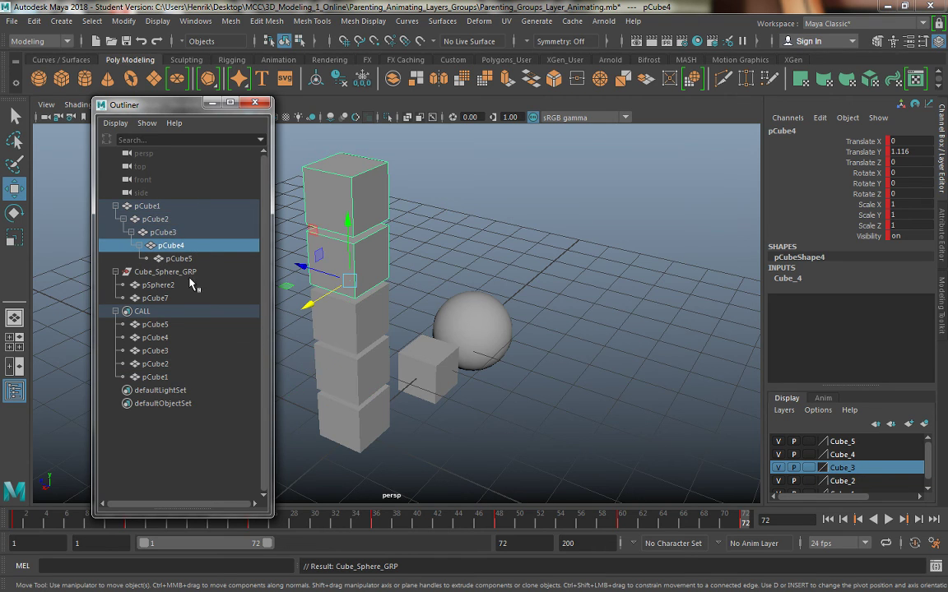
Select the CALL set and display the Custom shelf with its selection shortcuts.
{"action": "left_click", "coordinate": [160, 312]}
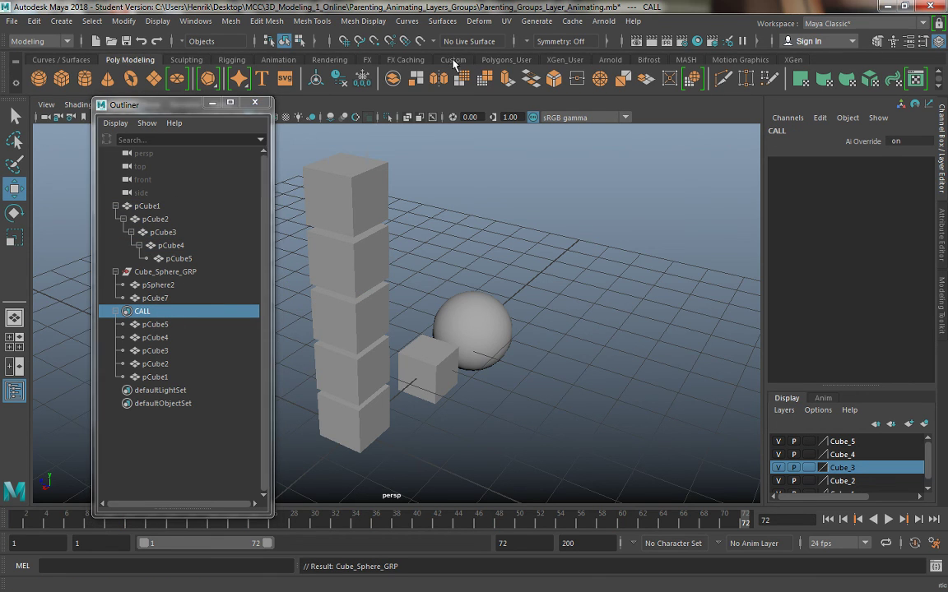
{"action": "left_click", "coordinate": [452, 60]}
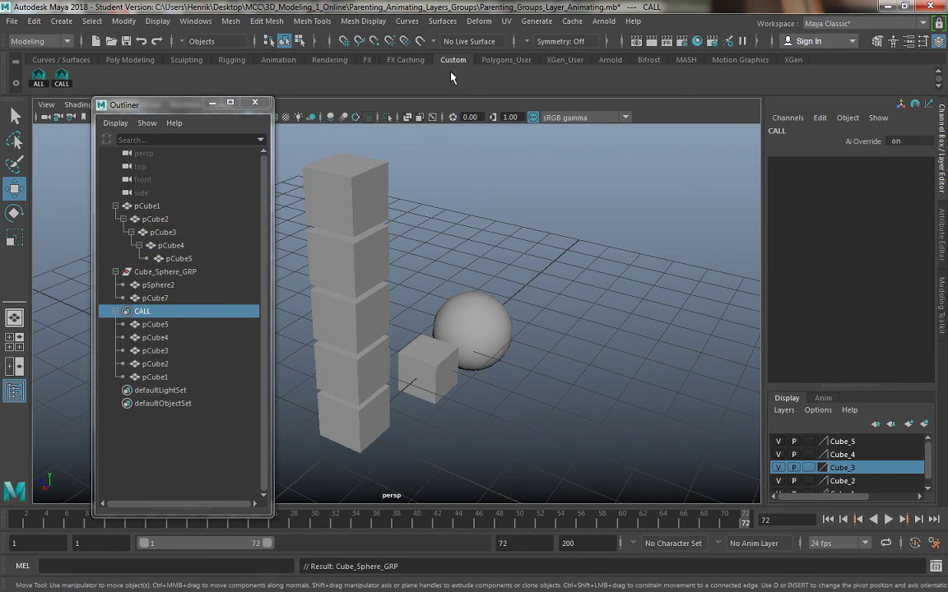
Select Cube_Sphere_GRP to inspect it along the timeline, and compare by selecting only its sphere before clearing the selection.
{"action": "left_click", "coordinate": [165, 272]}
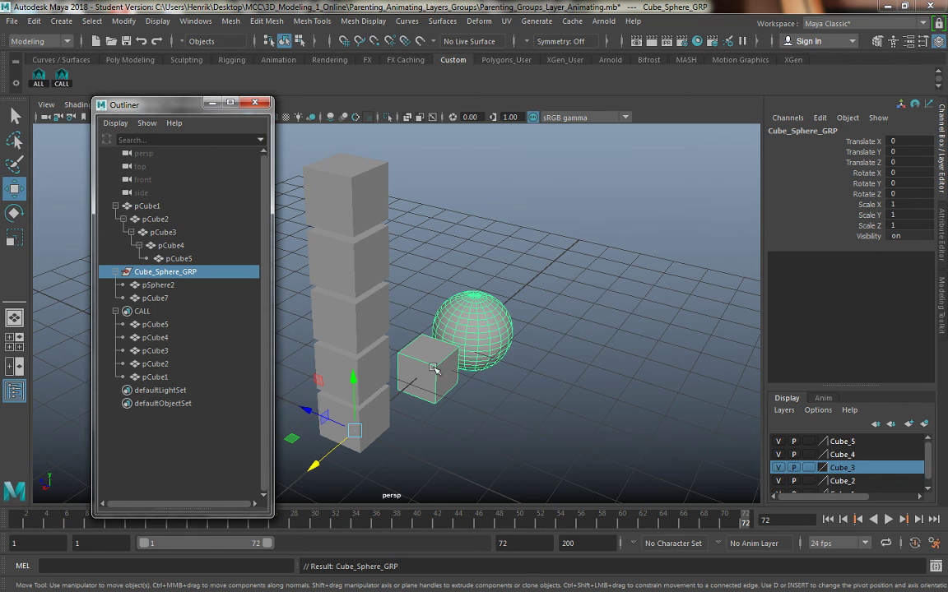
{"action": "left_click", "coordinate": [287, 522]}
{"action": "mouse_move", "coordinate": [287, 522]}
{"action": "left_mouse_down"}
{"action": "mouse_move", "coordinate": [123, 520]}
{"action": "mouse_move", "coordinate": [750, 523]}
{"action": "left_mouse_up"}
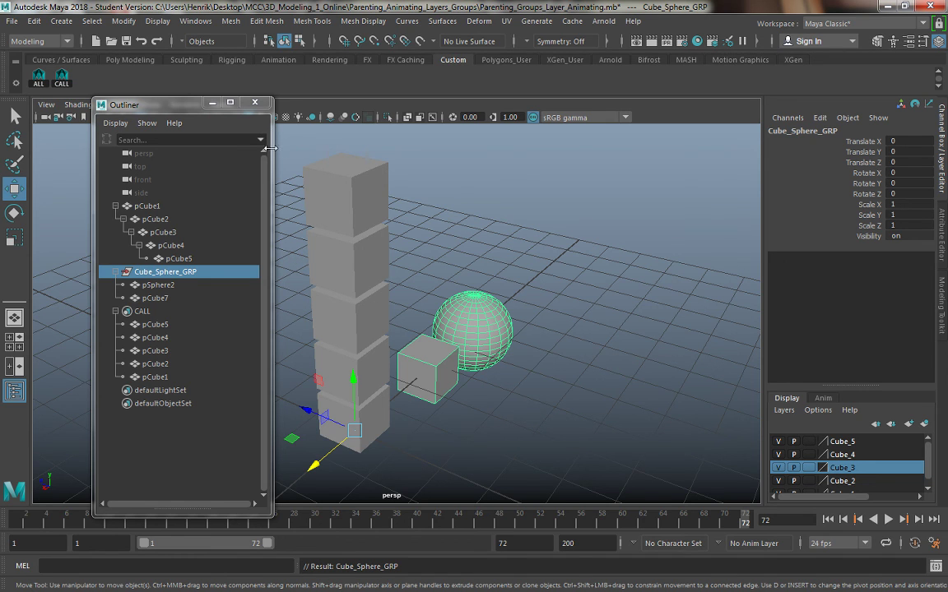
{"action": "left_click", "coordinate": [478, 293]}
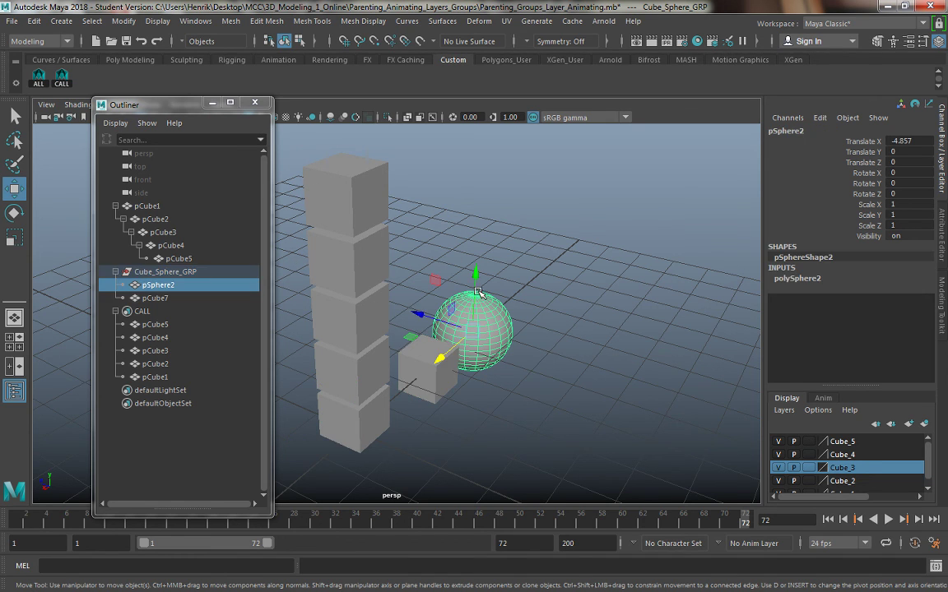
{"action": "left_click", "coordinate": [591, 265]}
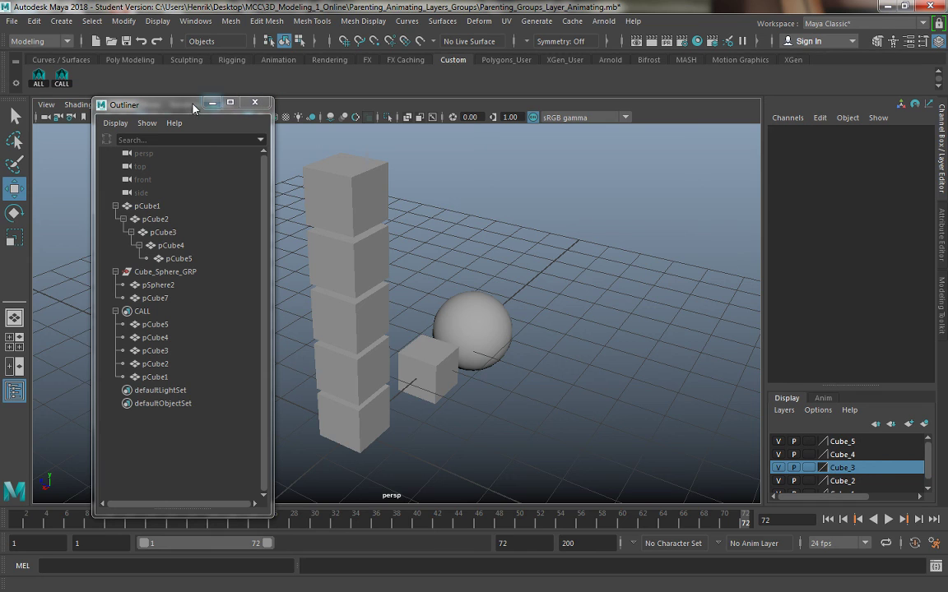